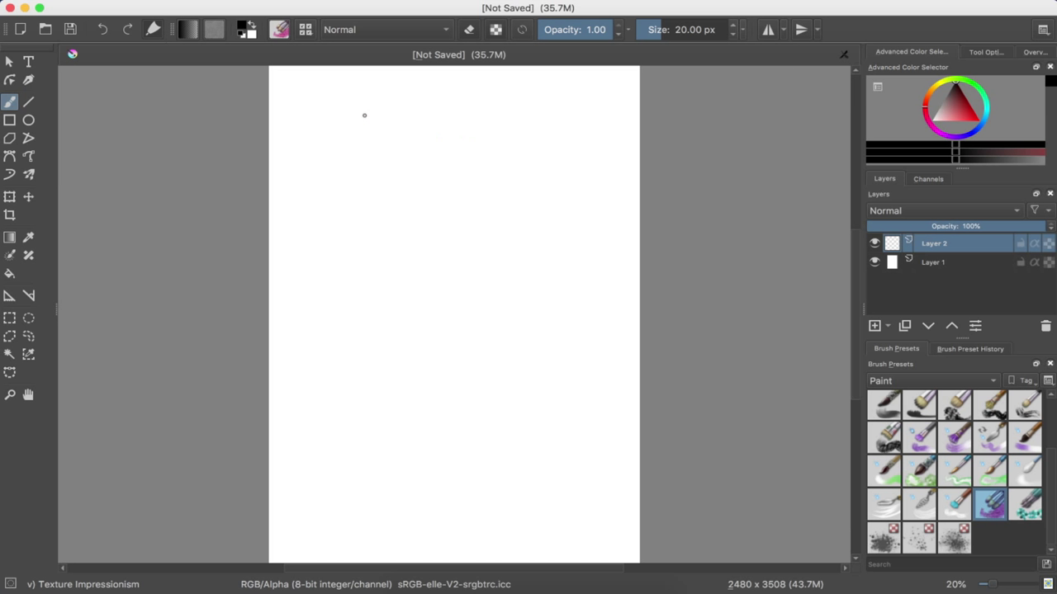
Zoom the blank canvas to about 78% and paint the first curved textured stroke
scroll(364, 115, up, 3)
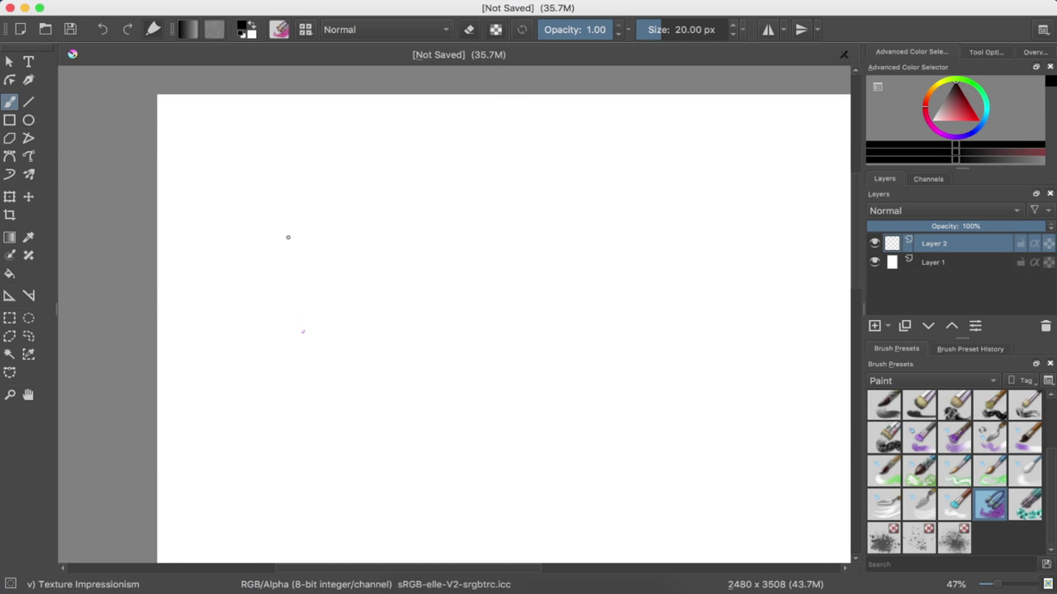
scroll(303, 332, up, 1)
scroll(307, 358, up, 1)
scroll(295, 385, up, 1)
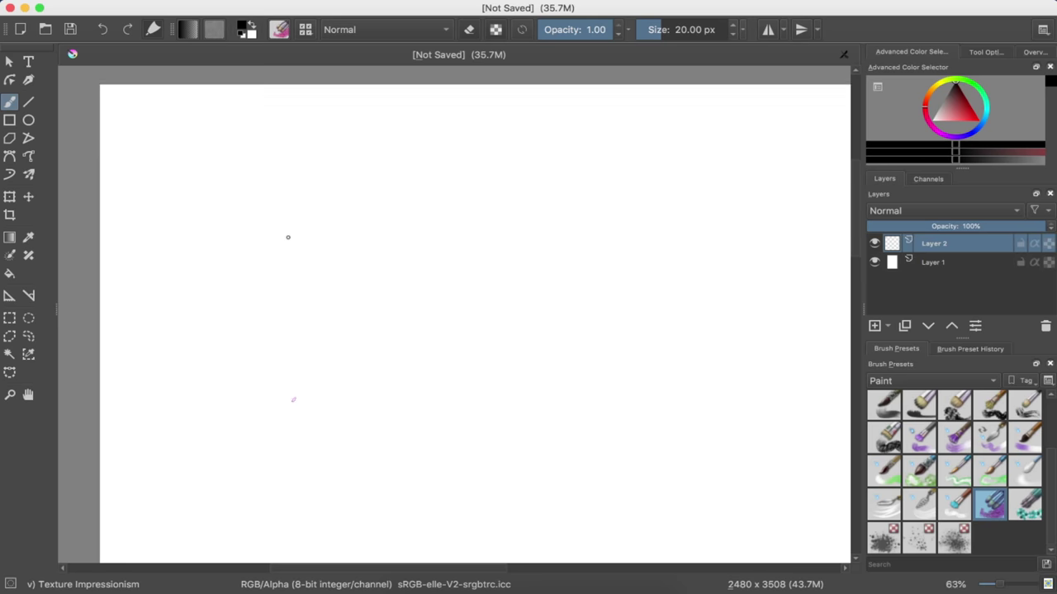
scroll(292, 399, up, 1)
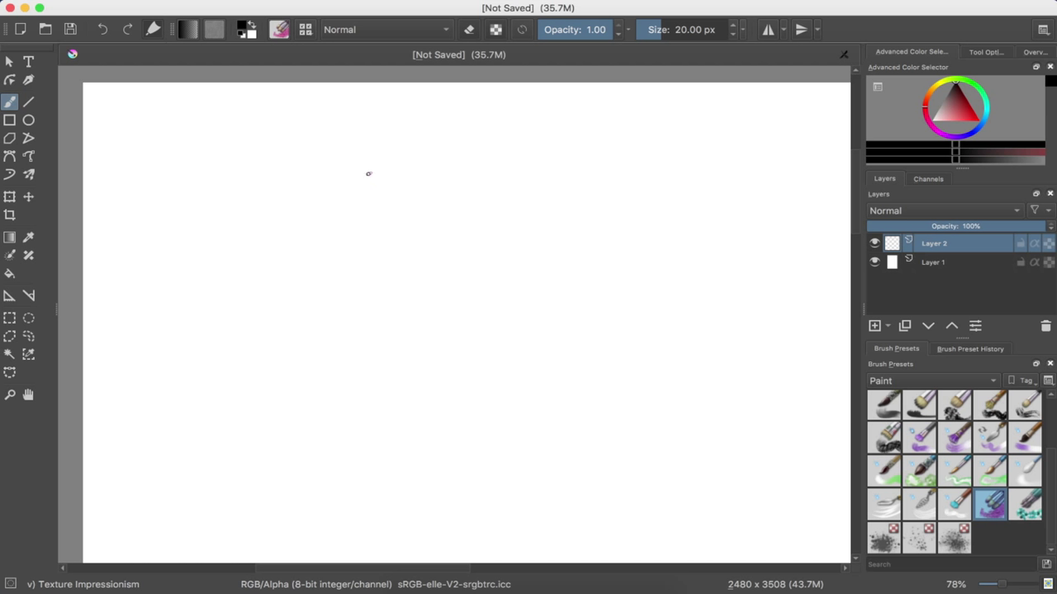
drag(369, 169, 308, 384)
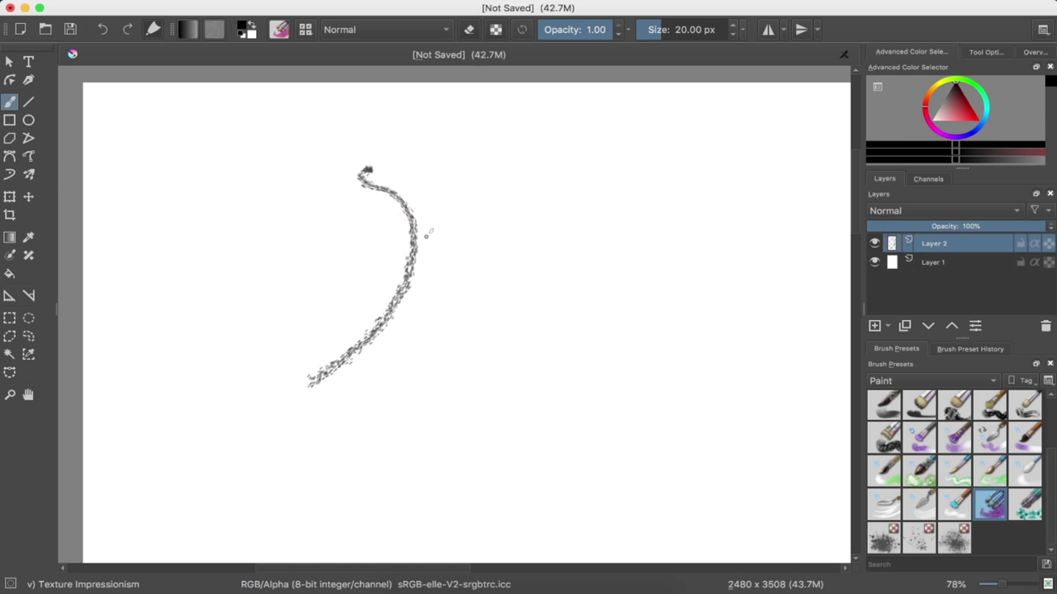
Paint a stroke looping down and rising right, undoing a large arc over the top
drag(418, 228, 371, 419)
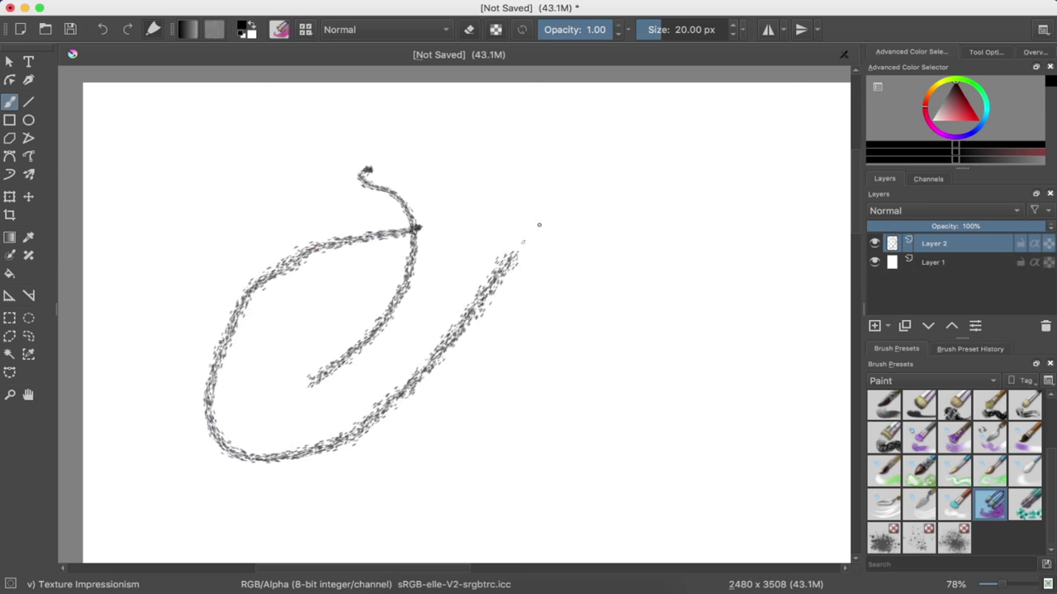
drag(409, 387, 623, 183)
mouse_move(533, 231)
mouse_down()
mouse_move(167, 446)
mouse_move(180, 467)
mouse_up()
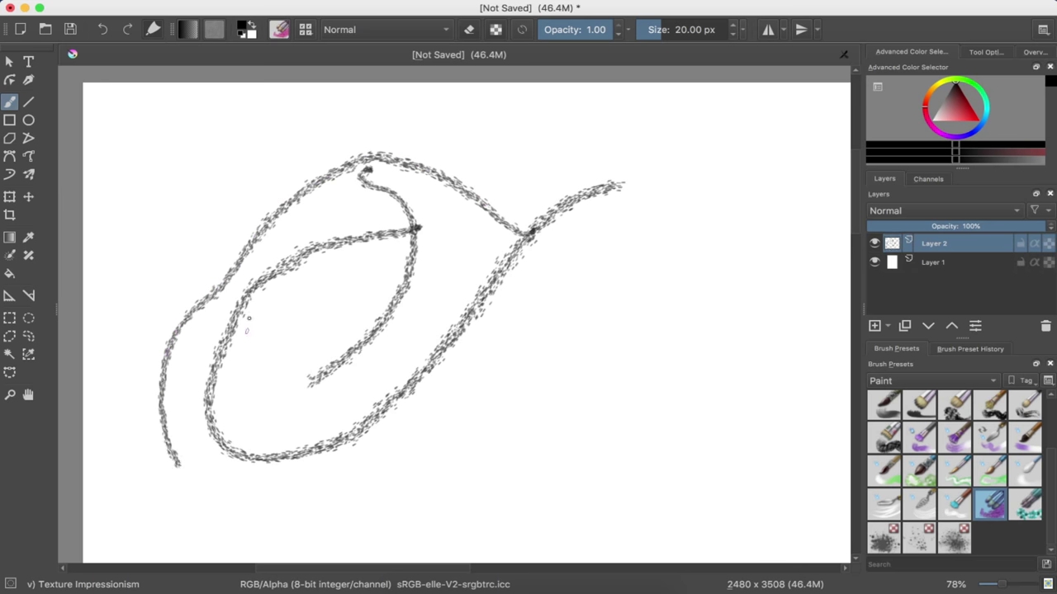
key(ctrl+z)
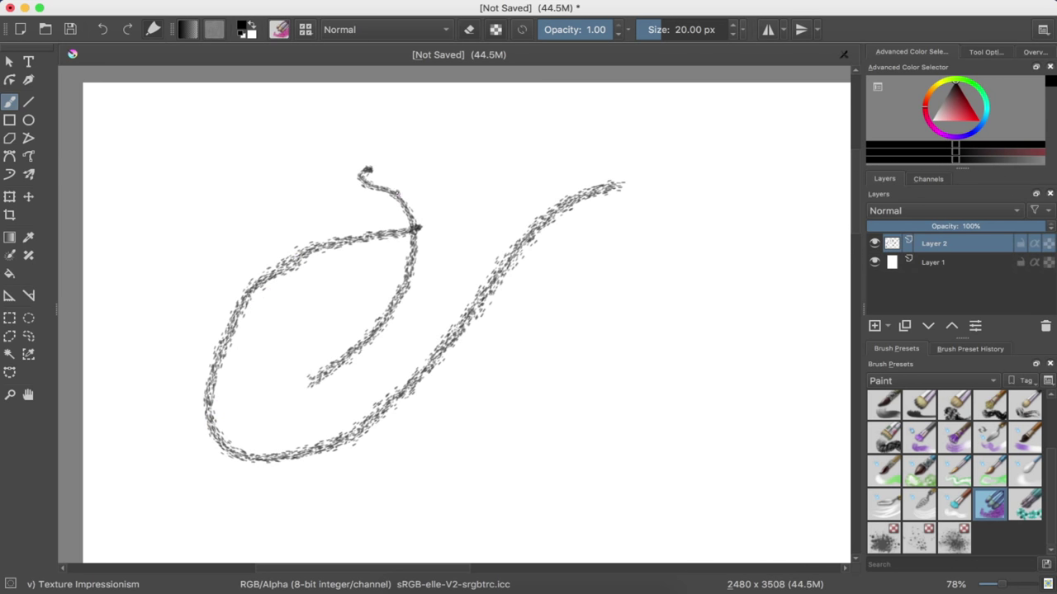
Add branches arching up from the first curve toward the top, undoing a down-left branch
mouse_move(395, 191)
mouse_down()
mouse_move(475, 105)
mouse_move(535, 151)
mouse_up()
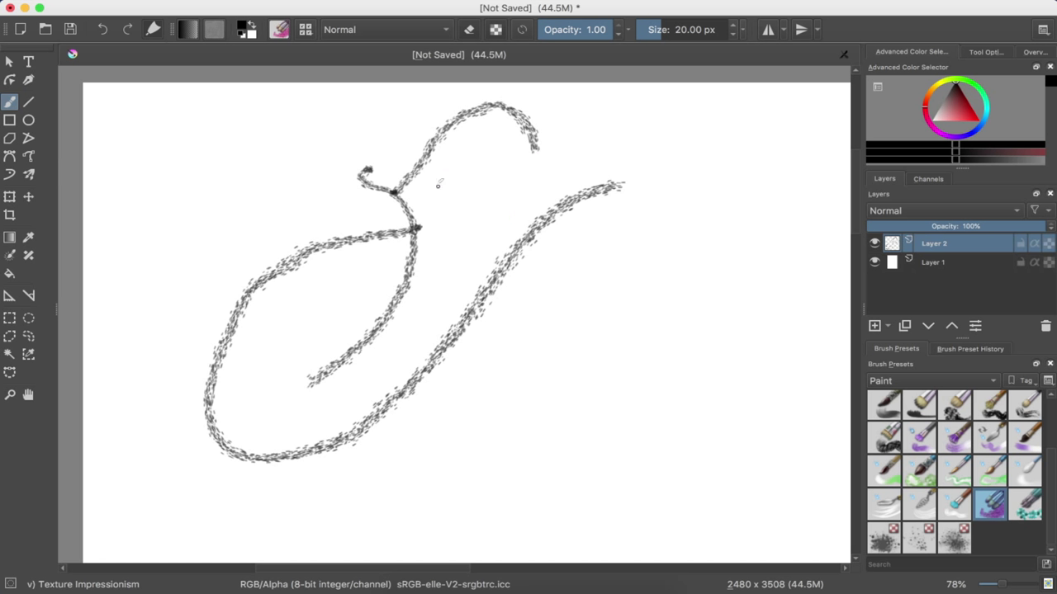
mouse_move(281, 253)
mouse_down()
mouse_move(271, 149)
mouse_move(324, 108)
mouse_up()
mouse_move(282, 144)
mouse_down()
mouse_move(189, 227)
mouse_move(220, 297)
mouse_up()
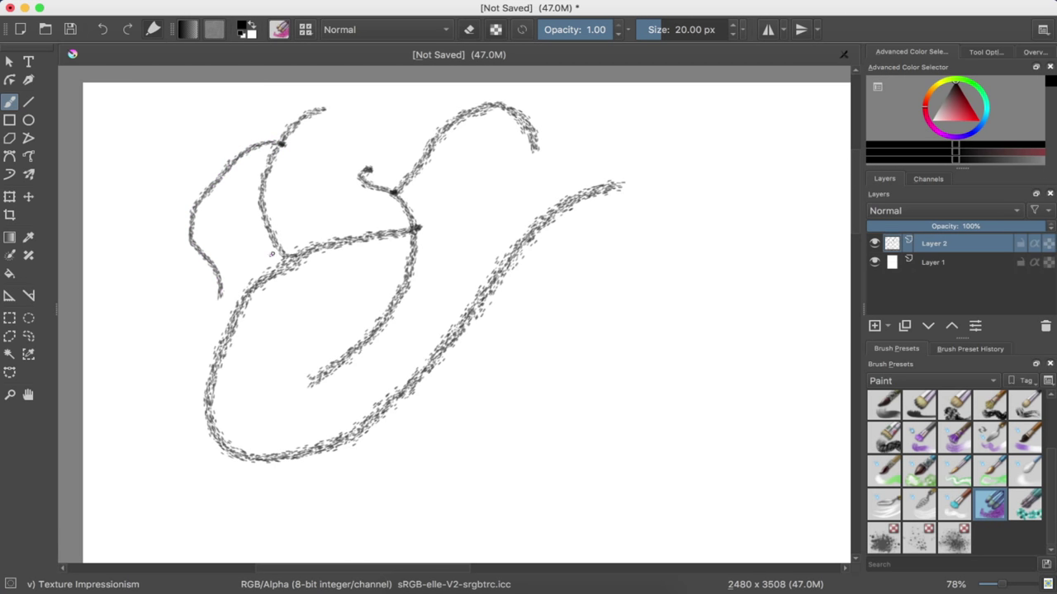
key(ctrl+z)
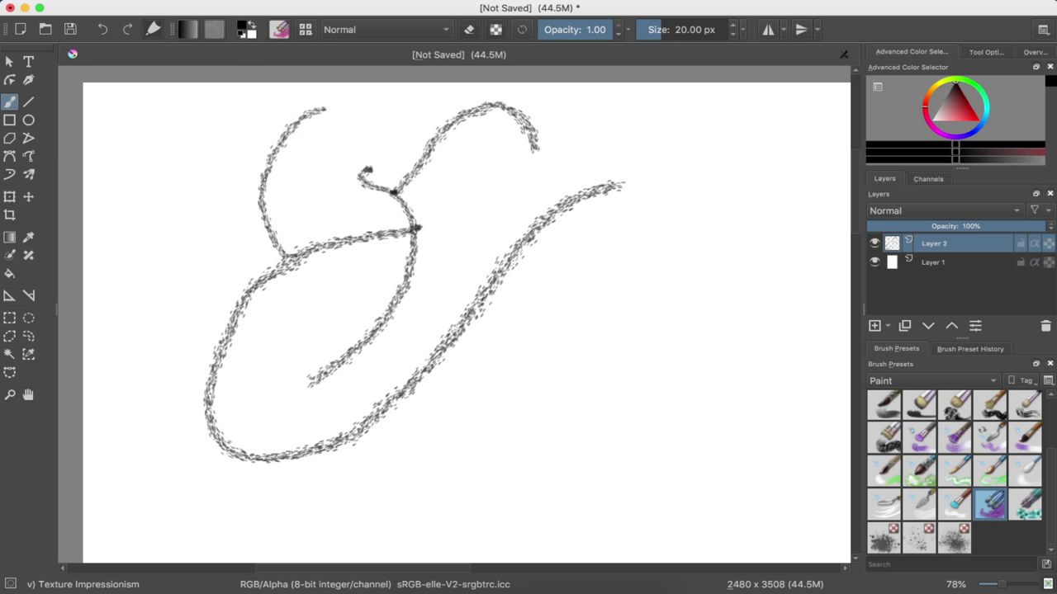
Add thin branches toward the upper left and curving down-left, plus a short vertical stroke
mouse_move(248, 184)
mouse_down()
mouse_move(194, 113)
mouse_move(152, 161)
mouse_up()
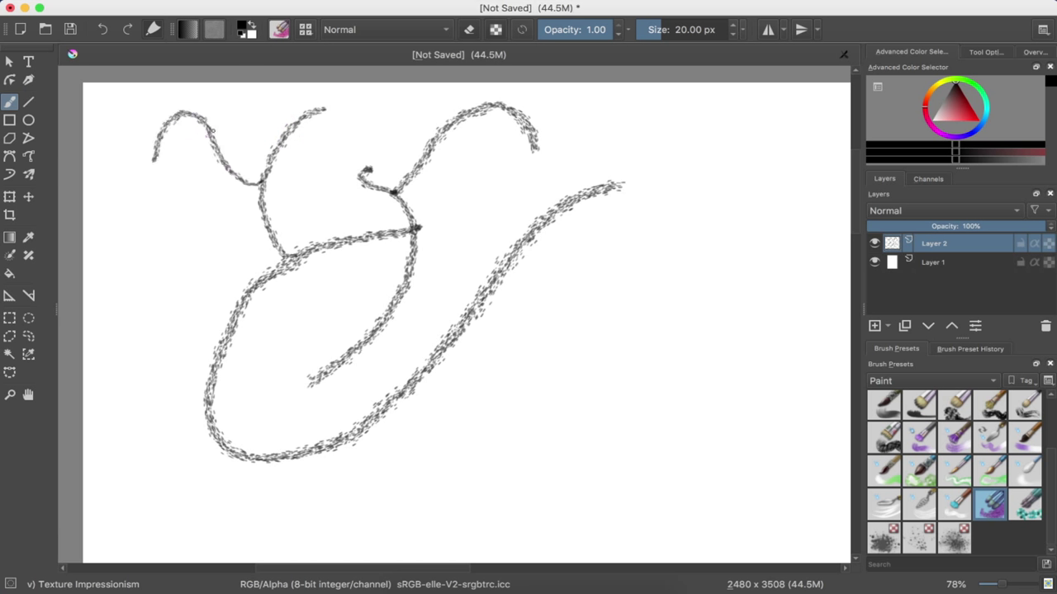
mouse_move(221, 158)
mouse_down()
mouse_move(203, 208)
mouse_move(144, 266)
mouse_up()
mouse_move(204, 209)
mouse_down()
mouse_move(120, 272)
mouse_move(155, 383)
mouse_up()
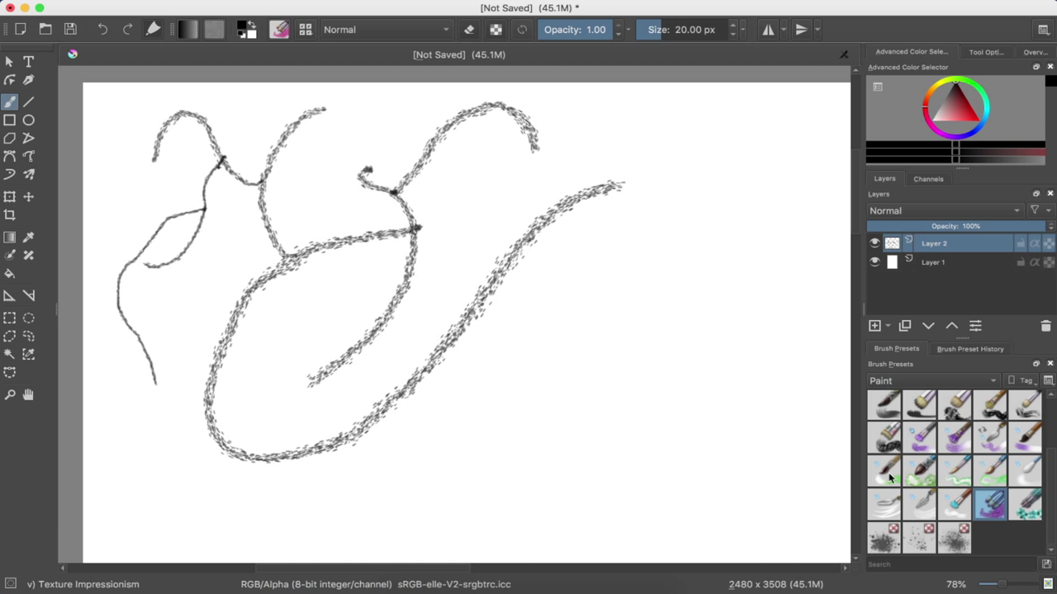
drag(546, 299, 544, 332)
Undo the short vertical stroke and paint strokes dipping, rising right and branching downward
key(ctrl+z)
drag(470, 322, 718, 227)
mouse_move(606, 271)
mouse_down()
mouse_move(649, 428)
mouse_move(596, 467)
mouse_up()
mouse_move(521, 339)
mouse_down()
mouse_move(439, 435)
mouse_move(488, 507)
mouse_move(538, 442)
mouse_up()
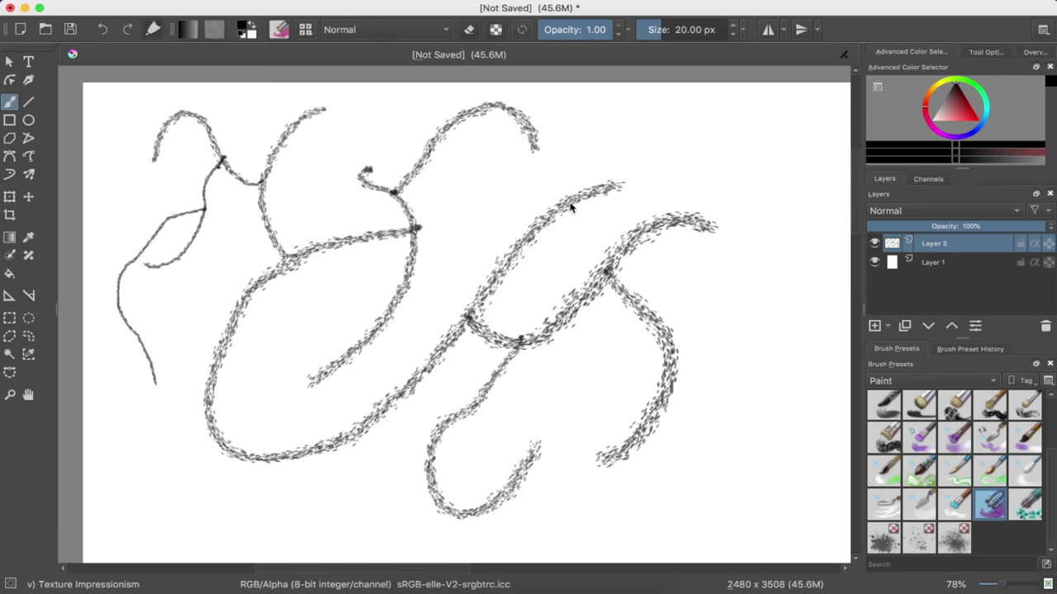
Add curving strokes along the top right, a lower-right loop, and arches near the centre
mouse_move(568, 202)
mouse_down()
mouse_move(644, 108)
mouse_move(741, 165)
mouse_move(792, 132)
mouse_up()
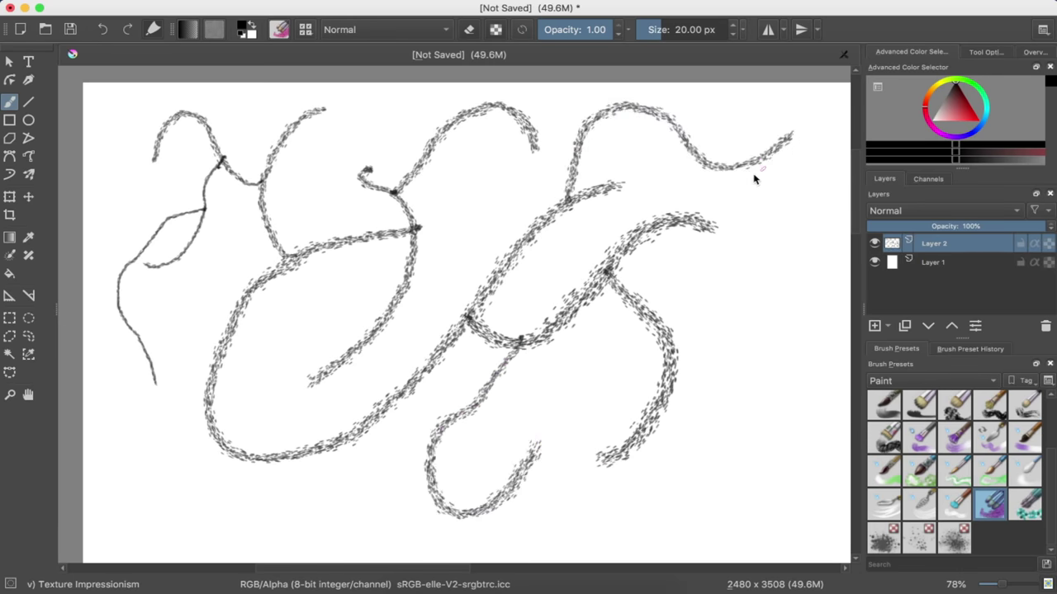
mouse_move(739, 165)
mouse_down()
mouse_move(778, 250)
mouse_move(715, 274)
mouse_move(759, 345)
mouse_move(689, 310)
mouse_move(724, 366)
mouse_move(743, 488)
mouse_move(716, 457)
mouse_up()
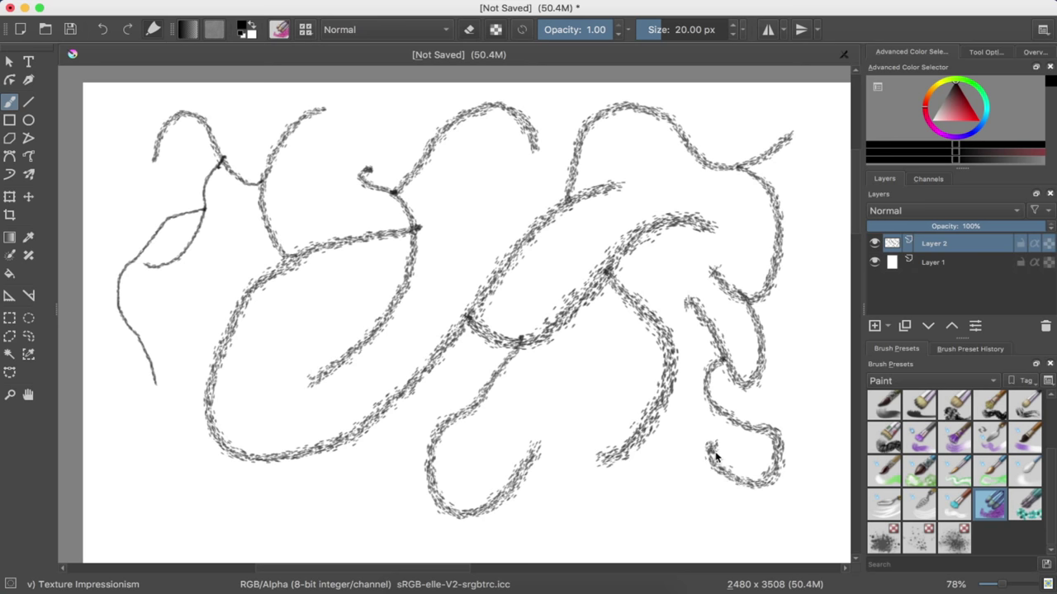
mouse_move(644, 433)
mouse_down()
mouse_move(653, 464)
mouse_move(584, 507)
mouse_move(589, 376)
mouse_move(617, 333)
mouse_up()
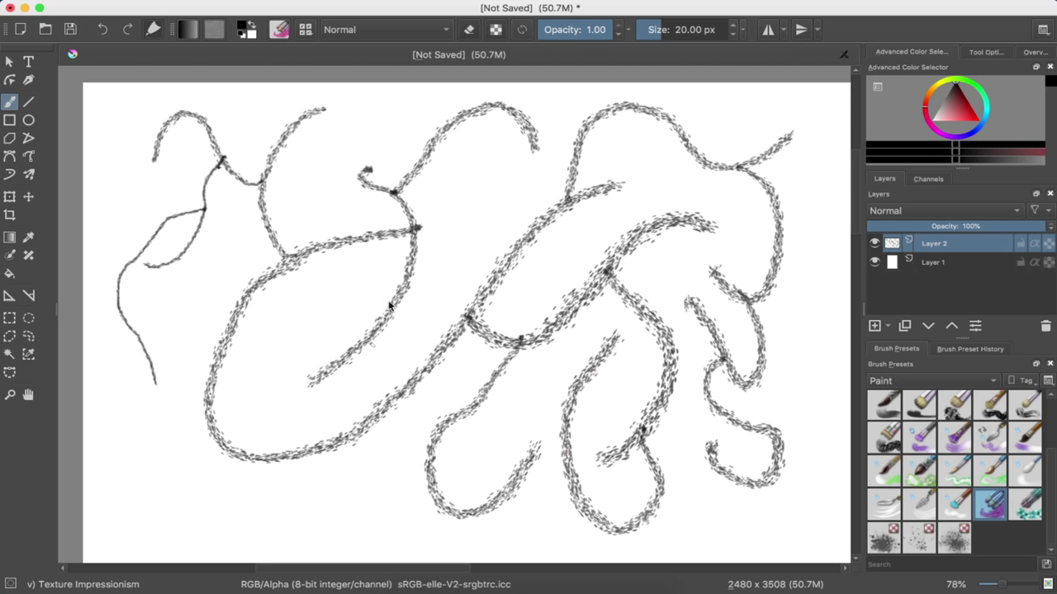
mouse_move(394, 304)
mouse_down()
mouse_move(349, 307)
mouse_move(296, 356)
mouse_move(239, 372)
mouse_up()
mouse_move(429, 153)
mouse_down()
mouse_move(514, 165)
mouse_move(502, 229)
mouse_move(452, 258)
mouse_up()
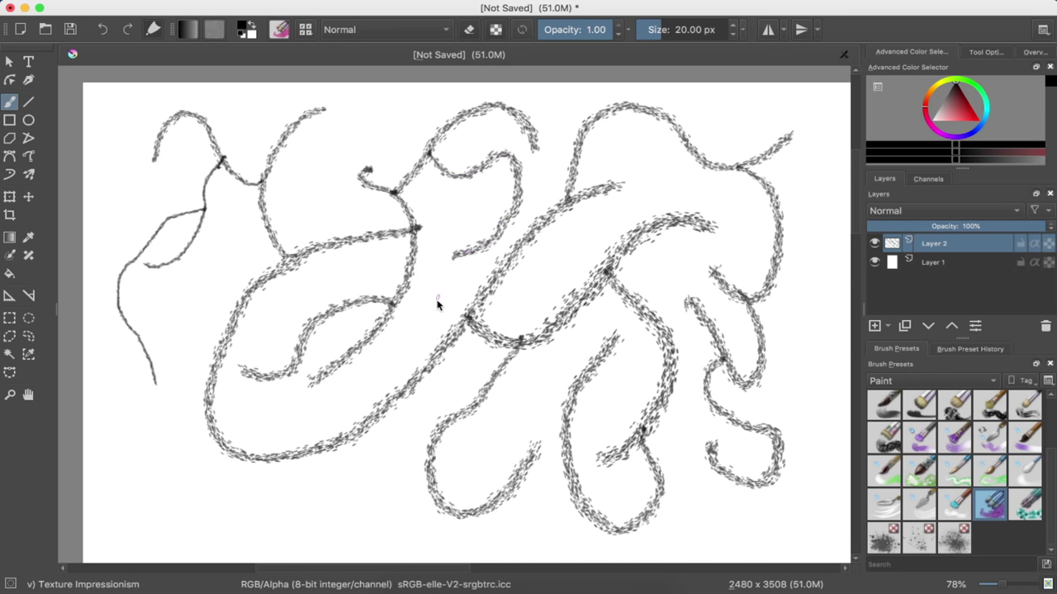
scroll(449, 299, right, 5)
Pan the view and add a hook and thin curling branches near the top-centre arch
scroll(450, 299, right, 5)
scroll(450, 299, right, 5)
scroll(448, 289, up, 3)
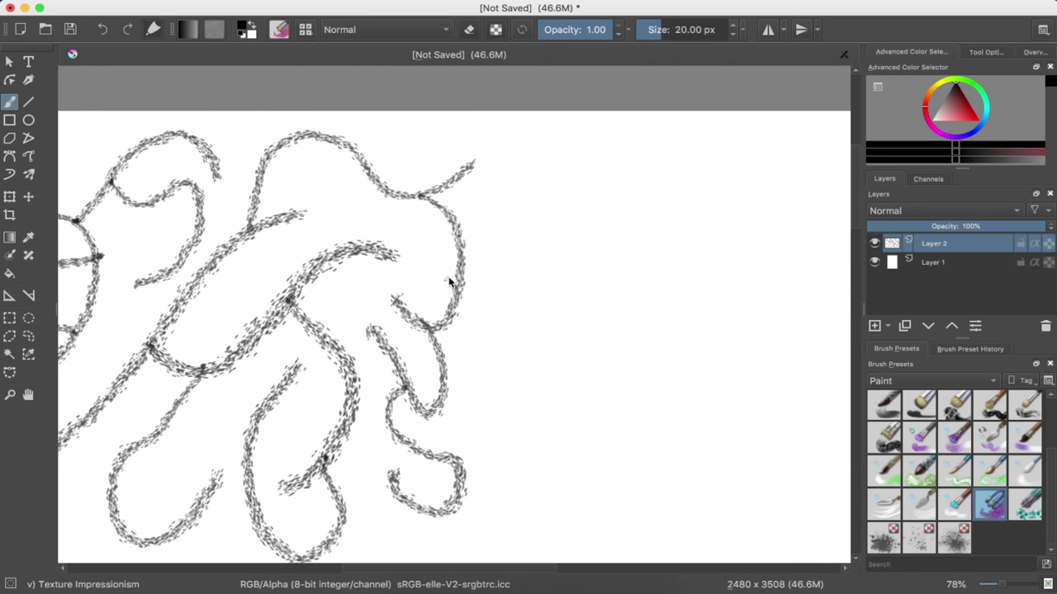
drag(455, 156, 634, 235)
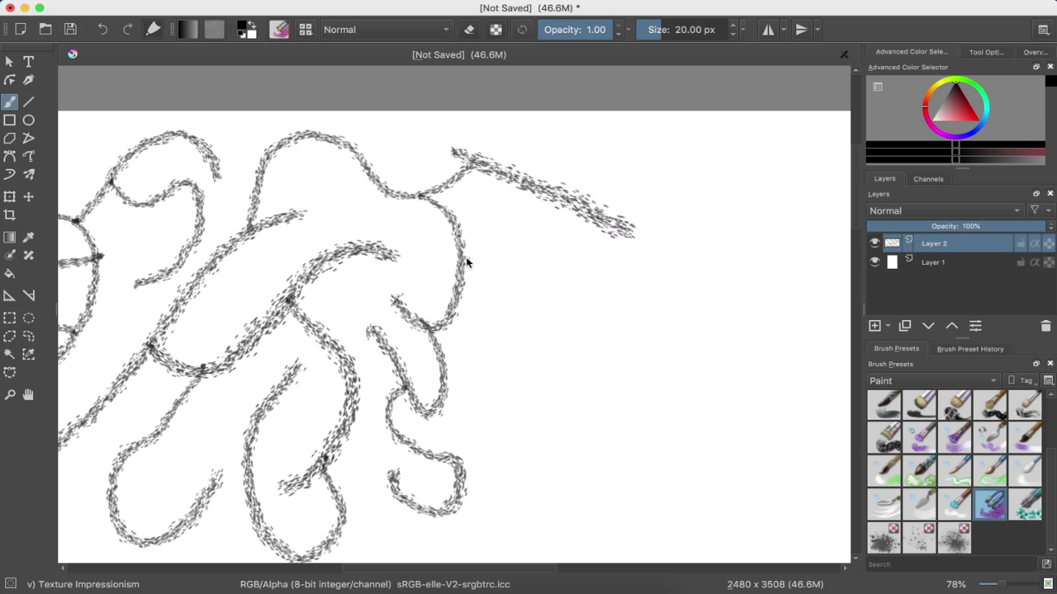
mouse_move(465, 262)
mouse_down()
mouse_move(566, 240)
mouse_move(581, 308)
mouse_move(555, 323)
mouse_up()
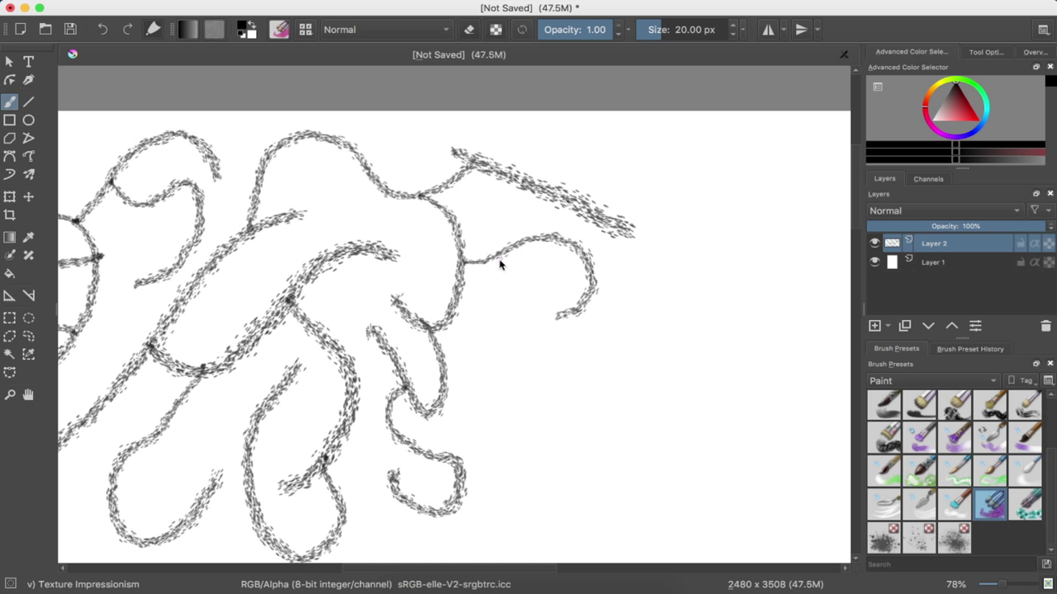
mouse_move(490, 260)
mouse_down()
mouse_move(607, 332)
mouse_move(640, 279)
mouse_up()
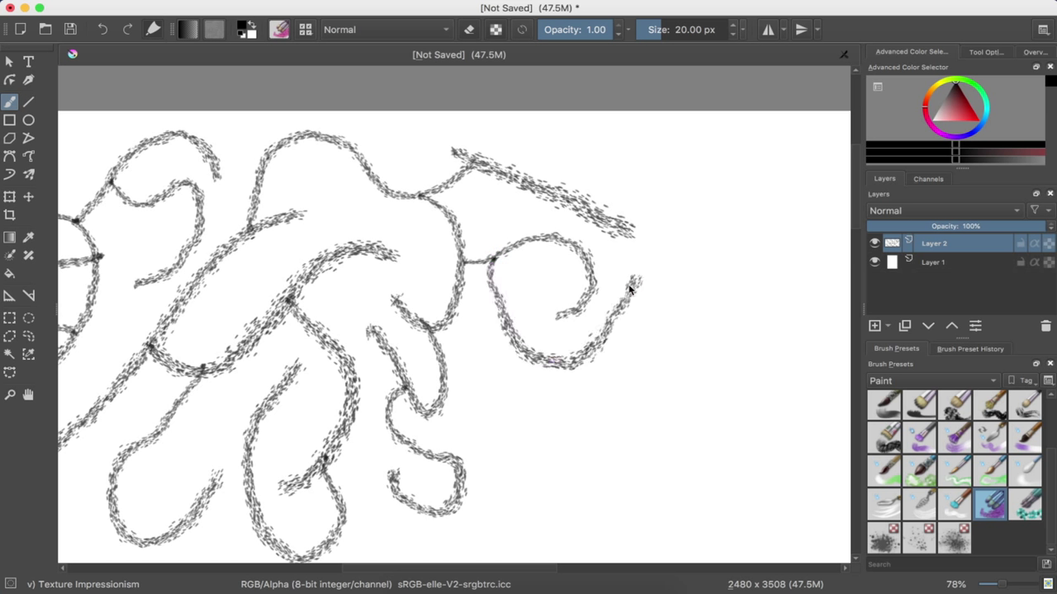
Paint a loop into the lower area with strokes rising right toward the top right
mouse_move(538, 362)
mouse_down()
mouse_move(514, 444)
mouse_move(520, 523)
mouse_move(493, 513)
mouse_up()
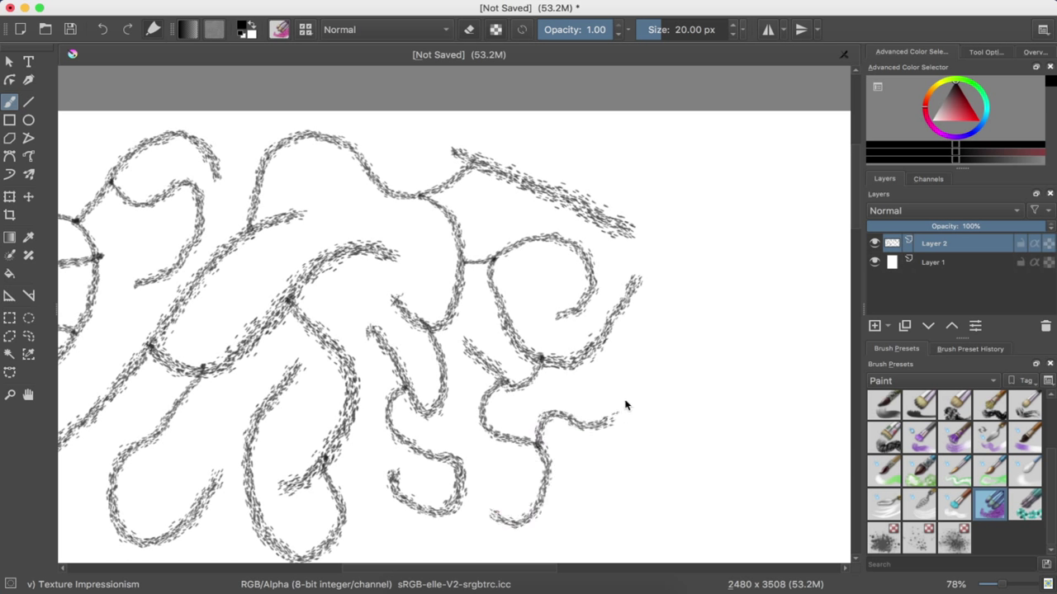
drag(542, 425, 628, 334)
mouse_move(635, 370)
mouse_down()
mouse_move(683, 318)
mouse_move(717, 302)
mouse_up()
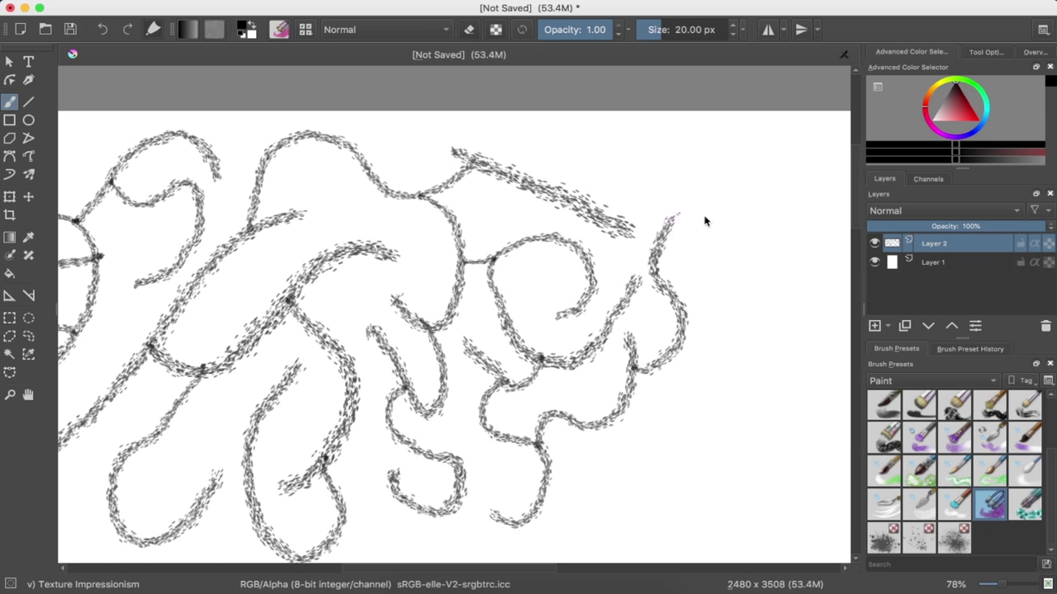
drag(644, 225, 717, 139)
Add short branches and a long loop down the right side of the canvas
mouse_move(750, 144)
mouse_down()
mouse_move(785, 196)
mouse_move(761, 234)
mouse_up()
mouse_move(631, 187)
mouse_down()
mouse_move(566, 162)
mouse_move(644, 118)
mouse_up()
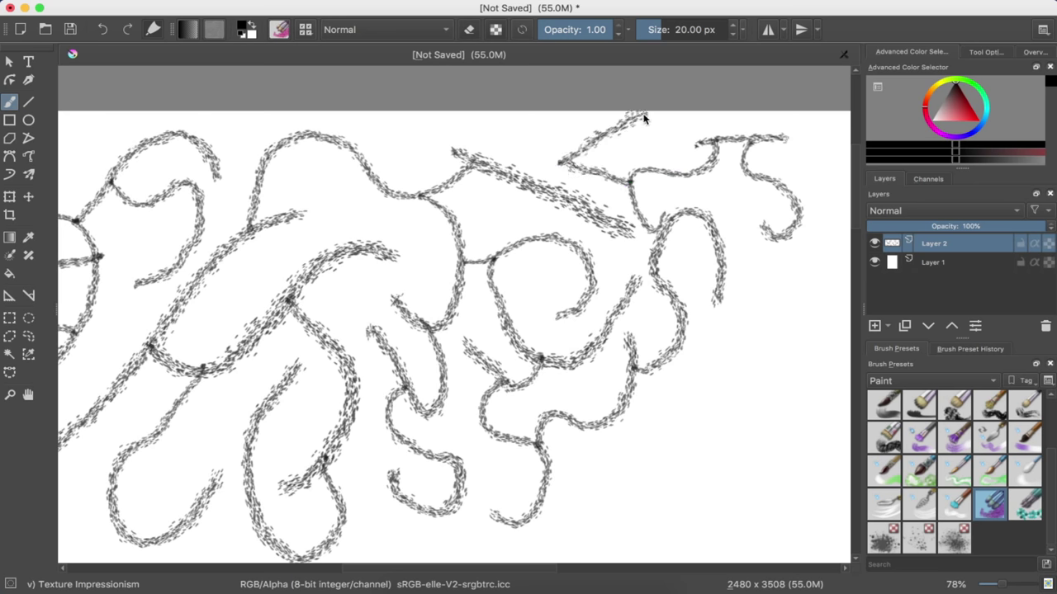
mouse_move(795, 221)
mouse_down()
mouse_move(820, 239)
mouse_move(767, 279)
mouse_move(773, 377)
mouse_move(727, 404)
mouse_up()
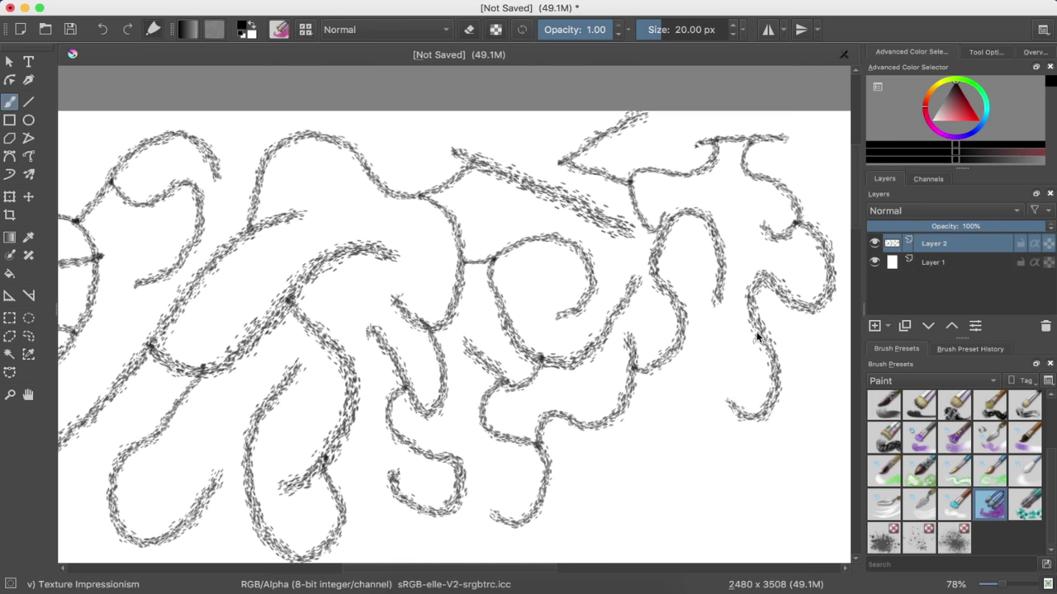
mouse_move(805, 309)
mouse_down()
mouse_move(823, 405)
mouse_move(715, 449)
mouse_move(710, 322)
mouse_up()
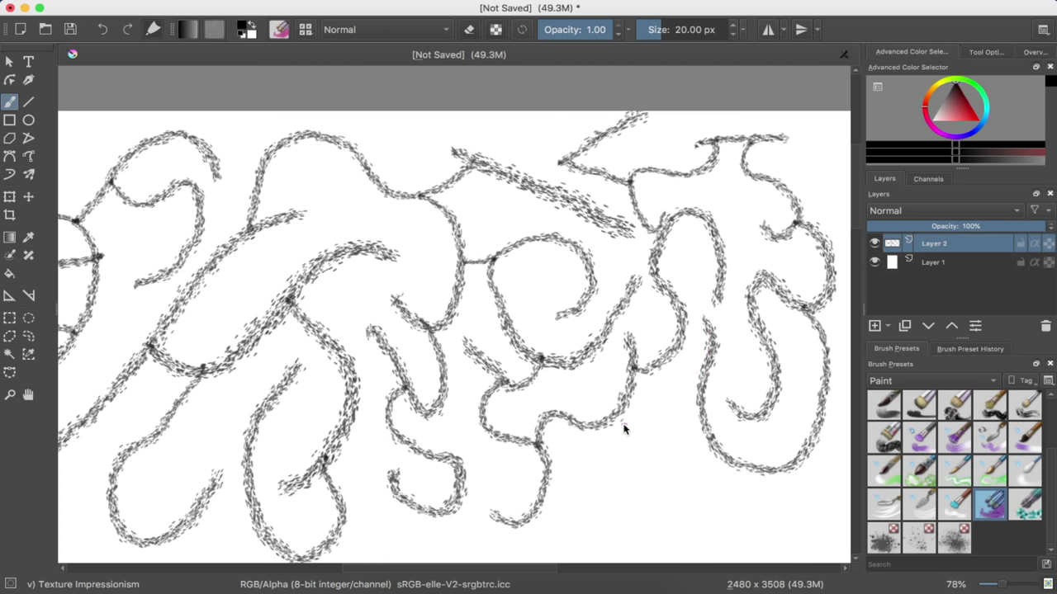
scroll(624, 429, down, 2)
Pan down to the lower area, undo a zigzag attempt, and paint a down-left branch
scroll(624, 429, down, 2)
scroll(624, 428, down, 2)
scroll(624, 428, down, 2)
scroll(624, 428, left, 2)
scroll(624, 428, left, 2)
scroll(624, 428, left, 2)
scroll(624, 429, left, 1)
scroll(624, 429, down, 2)
scroll(624, 429, down, 2)
scroll(625, 428, down, 1)
drag(380, 328, 314, 520)
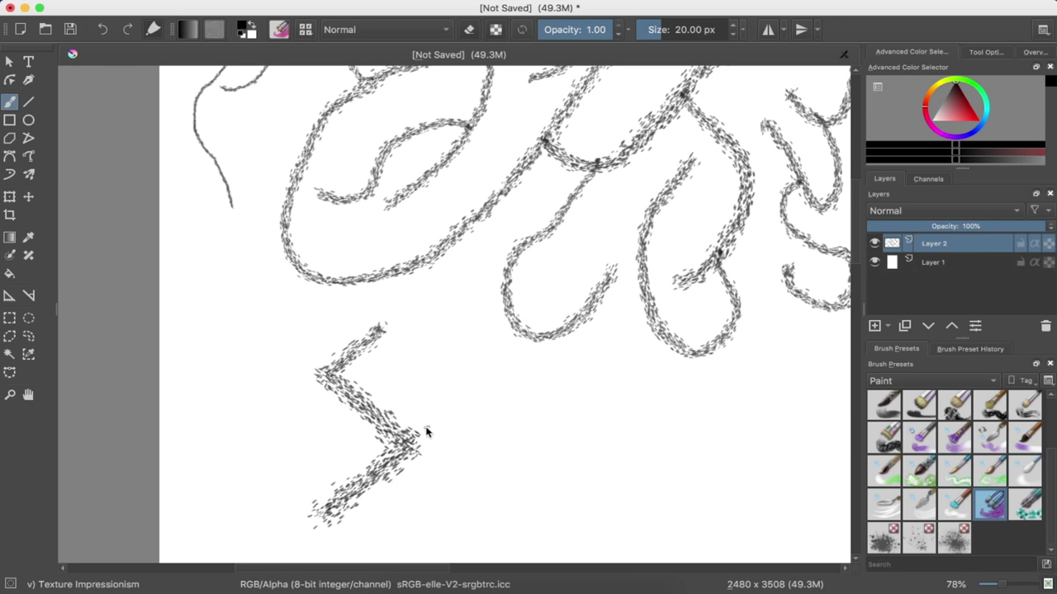
key(ctrl+z)
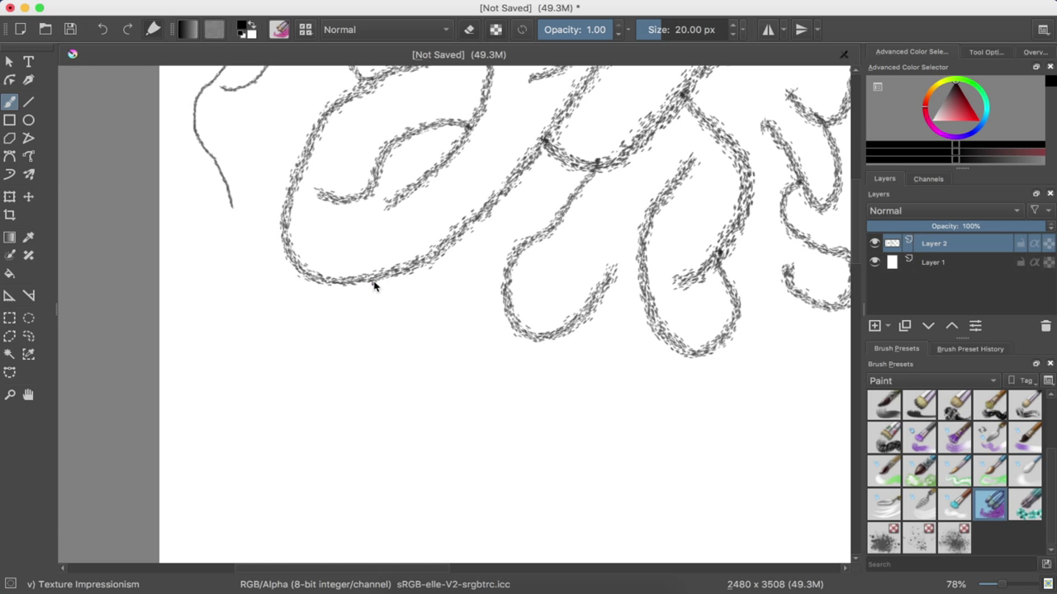
drag(368, 285, 303, 428)
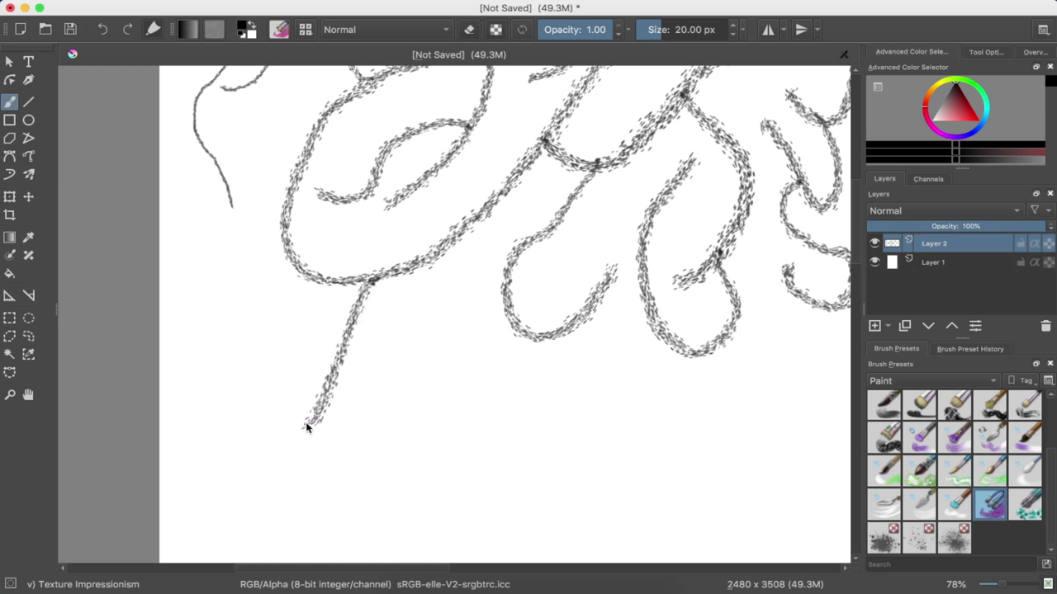
Add curving branches, a long loop along the bottom, and a hooked down-right stroke
mouse_move(343, 353)
mouse_down()
mouse_move(392, 354)
mouse_move(462, 288)
mouse_up()
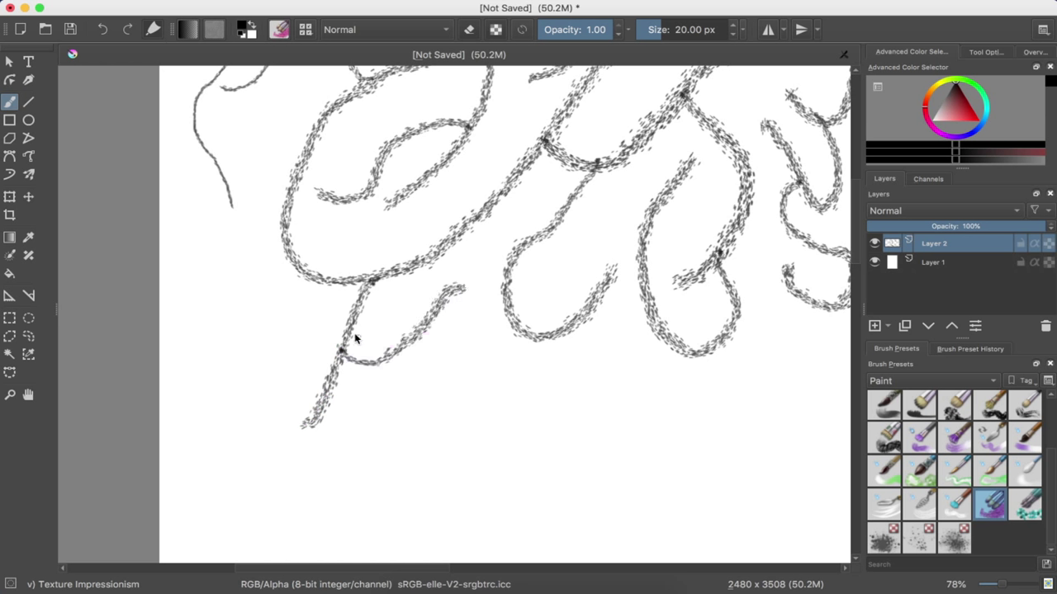
mouse_move(307, 282)
mouse_down()
mouse_move(286, 290)
mouse_move(295, 372)
mouse_move(256, 355)
mouse_up()
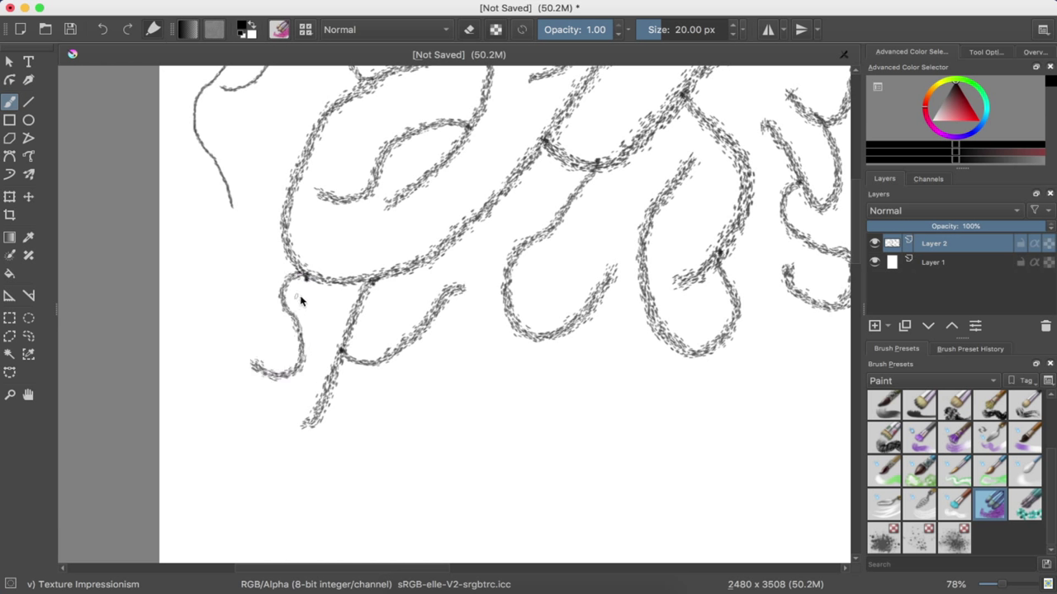
mouse_move(281, 305)
mouse_down()
mouse_move(239, 332)
mouse_move(236, 420)
mouse_move(309, 481)
mouse_move(383, 444)
mouse_up()
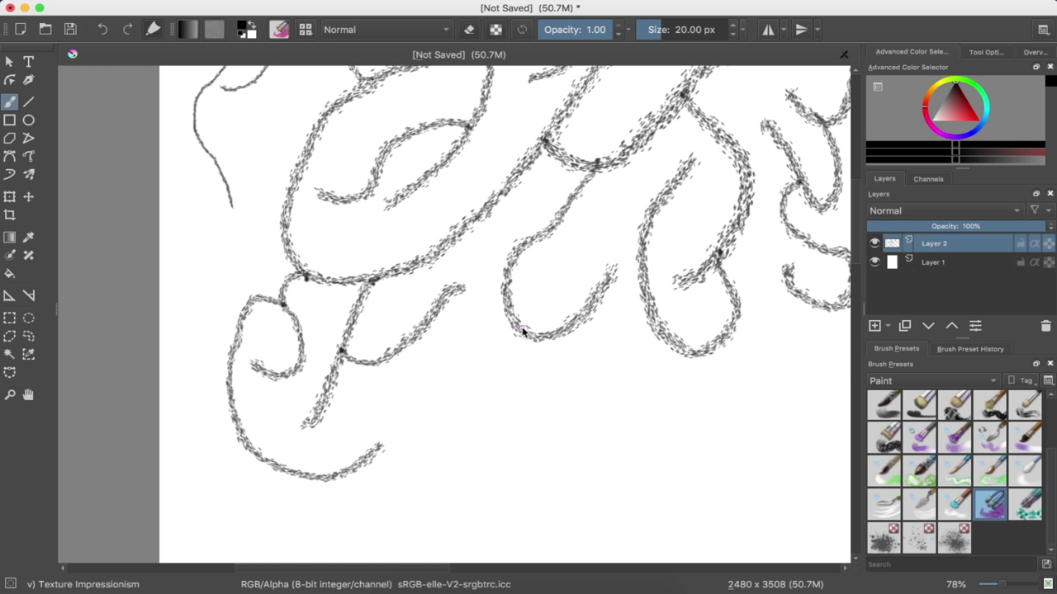
mouse_move(498, 333)
mouse_down()
mouse_move(512, 416)
mouse_move(460, 471)
mouse_move(447, 459)
mouse_up()
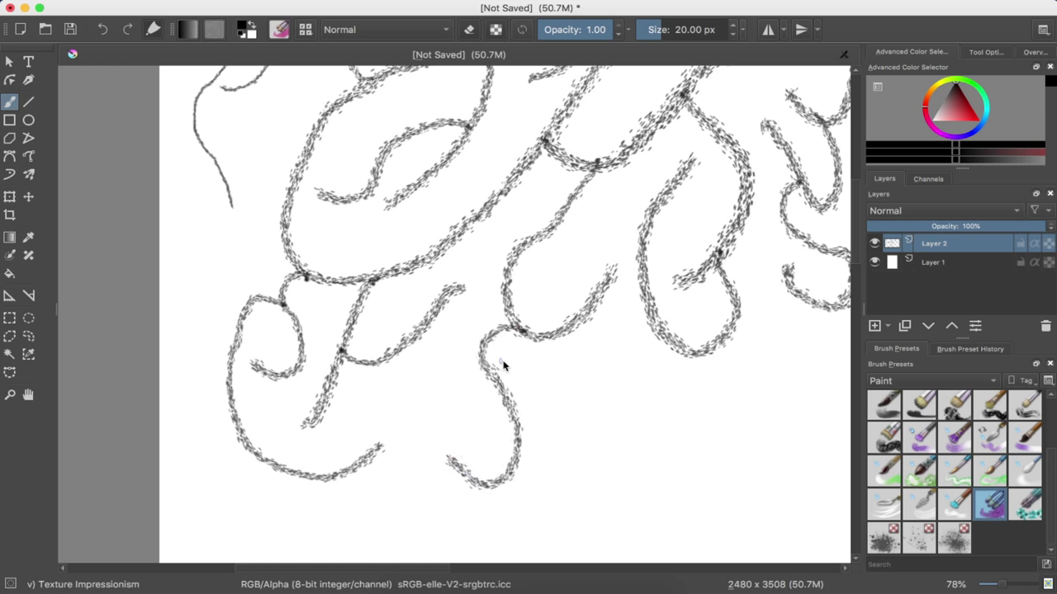
mouse_move(497, 381)
mouse_down()
mouse_move(523, 370)
mouse_move(623, 385)
mouse_move(637, 364)
mouse_up()
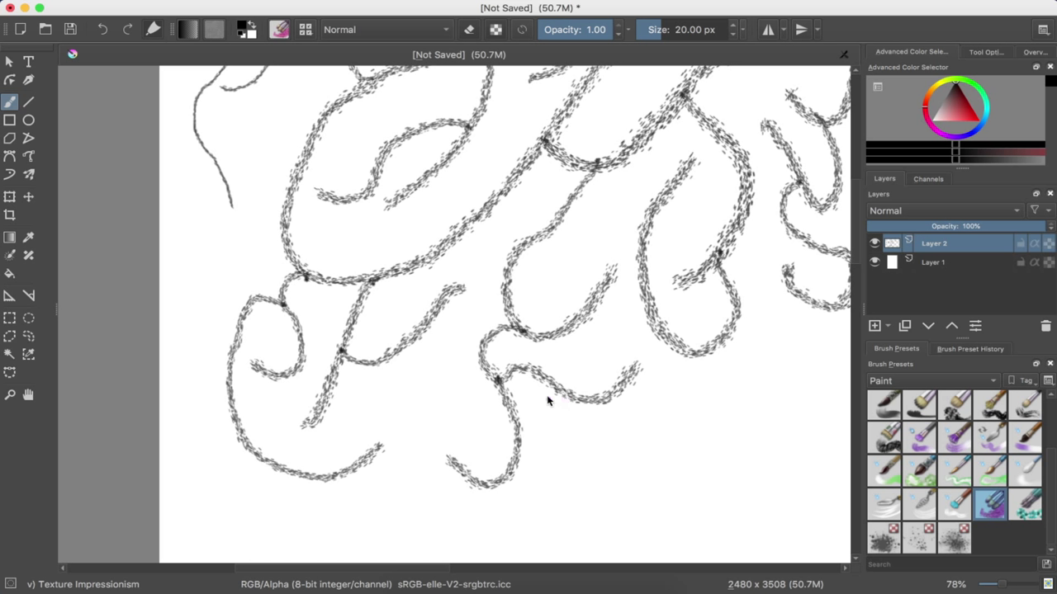
Dab a dark junction and paint strokes dropping down and branching up to the right
click(588, 395)
mouse_move(591, 402)
mouse_down()
mouse_move(606, 495)
mouse_move(570, 512)
mouse_up()
drag(608, 466, 727, 392)
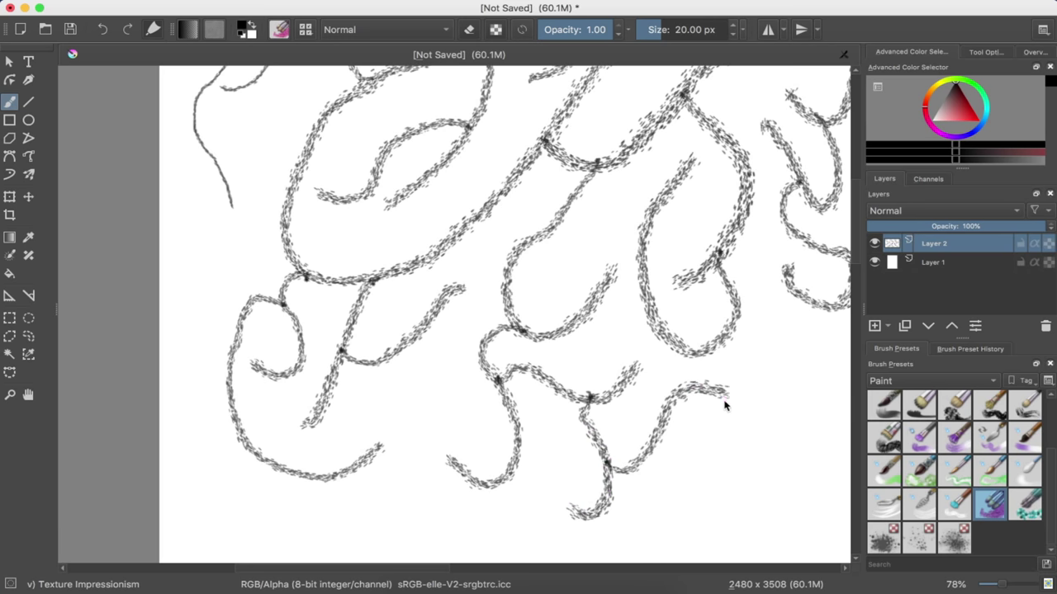
mouse_move(665, 429)
mouse_down()
mouse_move(701, 438)
mouse_move(779, 389)
mouse_move(788, 339)
mouse_up()
scroll(643, 447, right, 7)
scroll(643, 446, down, 2)
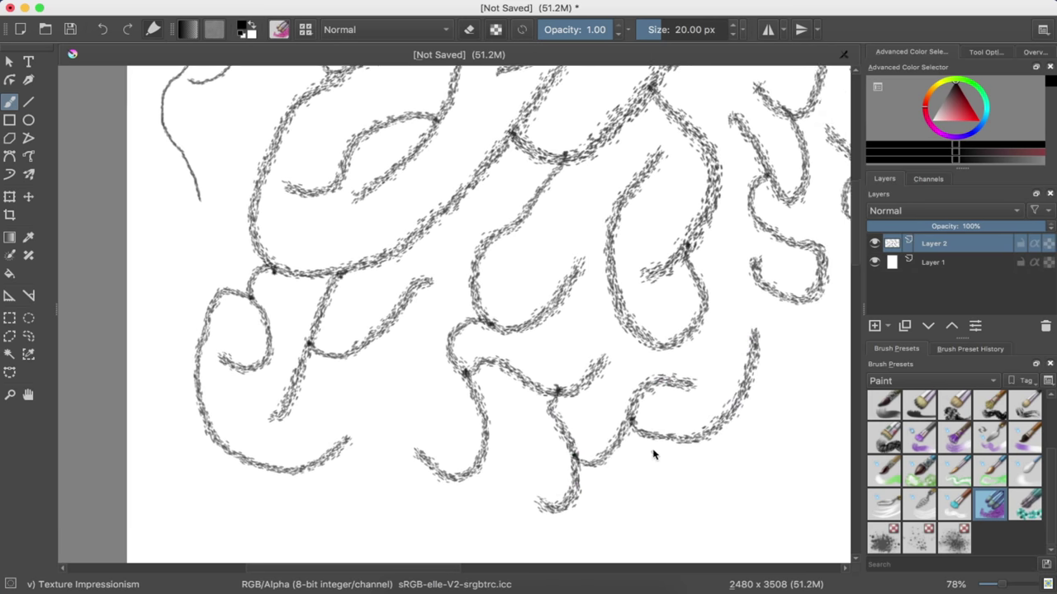
Pan right and paint a descending loop and arching strokes across the right side
scroll(656, 455, right, 2)
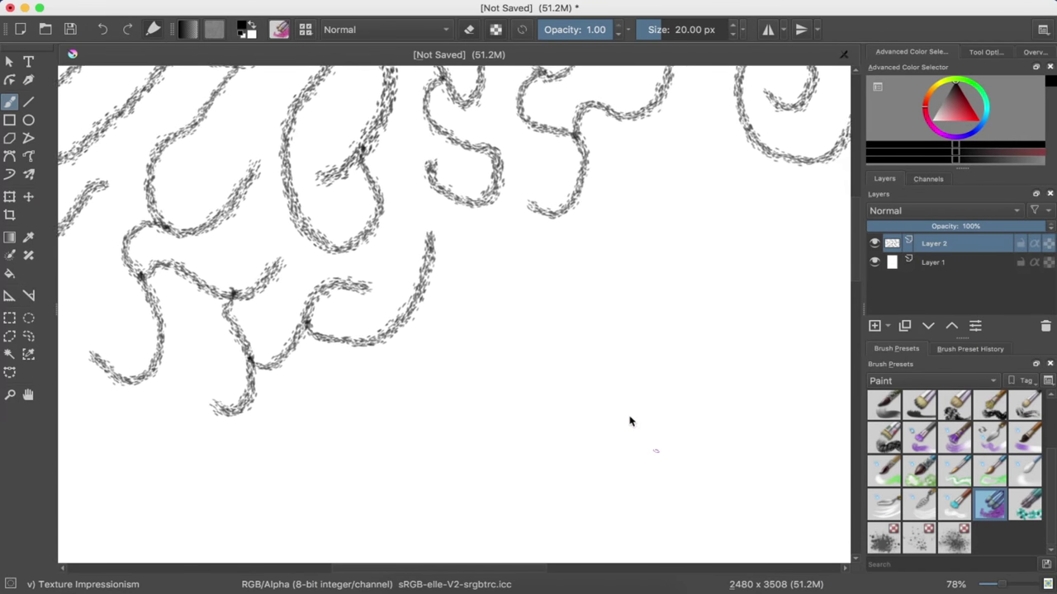
mouse_move(459, 212)
mouse_down()
mouse_move(538, 300)
mouse_move(490, 361)
mouse_move(437, 323)
mouse_move(440, 471)
mouse_move(339, 428)
mouse_up()
mouse_move(520, 274)
mouse_down()
mouse_move(613, 185)
mouse_move(691, 293)
mouse_move(730, 248)
mouse_move(706, 200)
mouse_up()
mouse_move(626, 121)
mouse_down()
mouse_move(661, 177)
mouse_move(702, 183)
mouse_up()
mouse_move(684, 289)
mouse_down()
mouse_move(634, 331)
mouse_move(663, 408)
mouse_move(574, 318)
mouse_up()
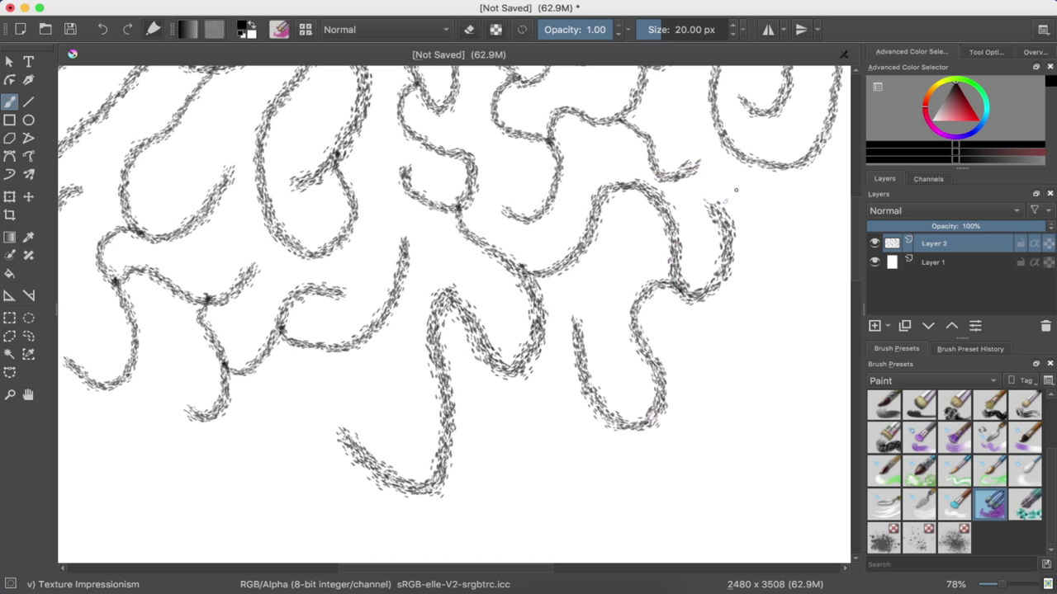
Add hooked and long strokes in the lower right, redrawing one that reaches the canvas bottom
mouse_move(789, 194)
mouse_down()
mouse_move(799, 273)
mouse_move(761, 228)
mouse_up()
mouse_move(818, 250)
mouse_down()
mouse_move(826, 355)
mouse_move(728, 334)
mouse_move(752, 428)
mouse_move(684, 479)
mouse_up()
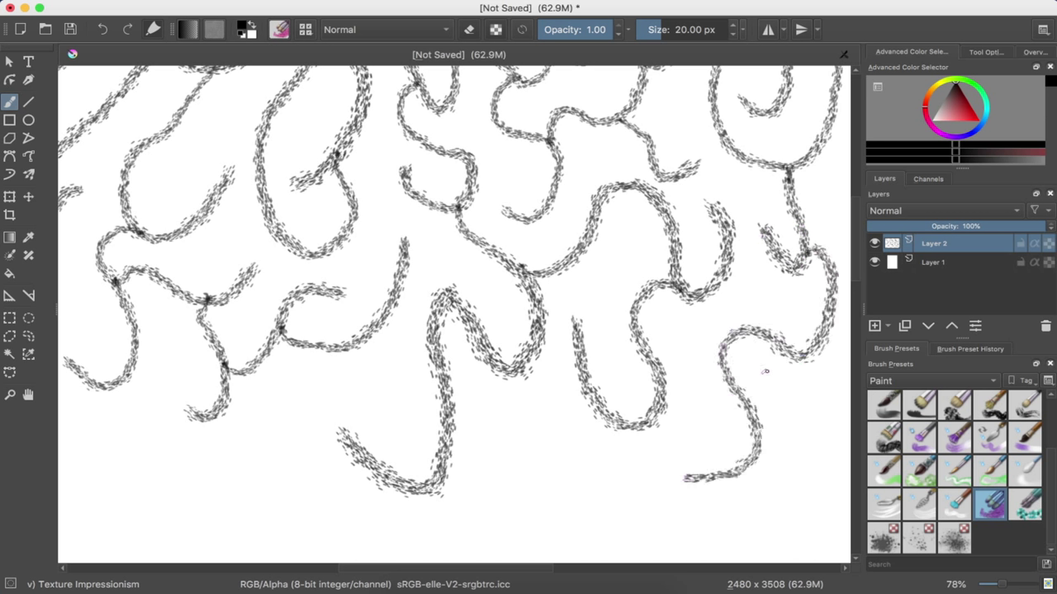
mouse_move(753, 416)
mouse_down()
mouse_move(803, 410)
mouse_move(830, 469)
mouse_move(780, 545)
mouse_move(706, 512)
mouse_up()
mouse_move(680, 419)
mouse_down()
mouse_move(698, 499)
mouse_move(730, 565)
mouse_up()
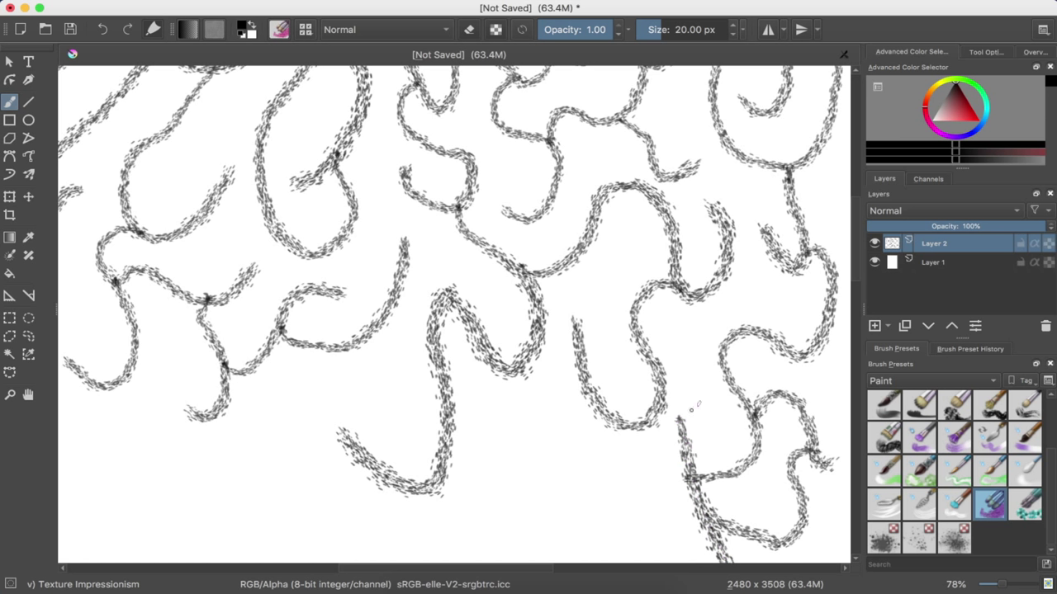
key(ctrl+z)
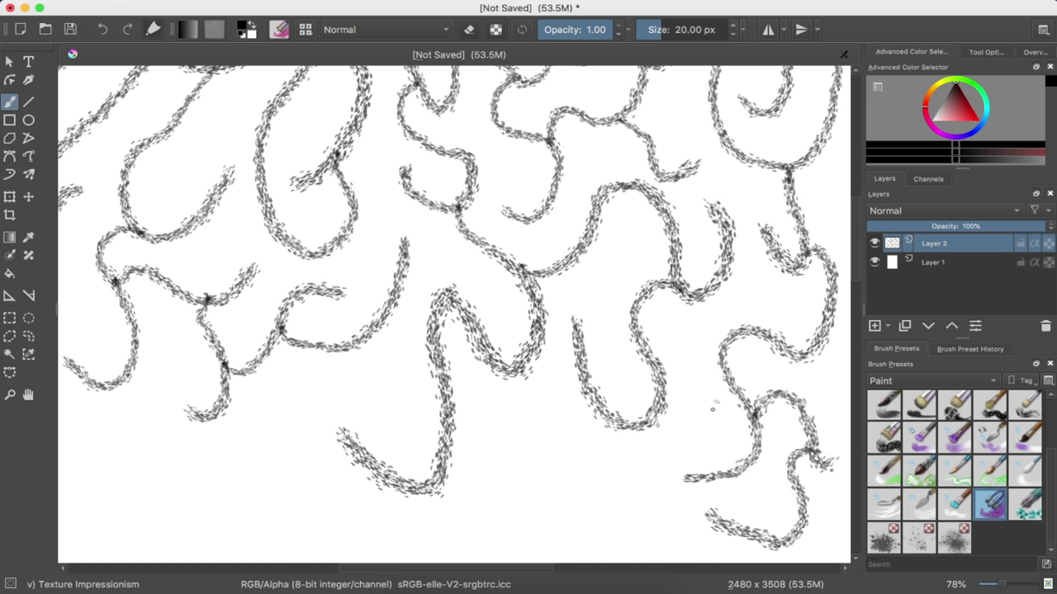
drag(701, 418, 670, 561)
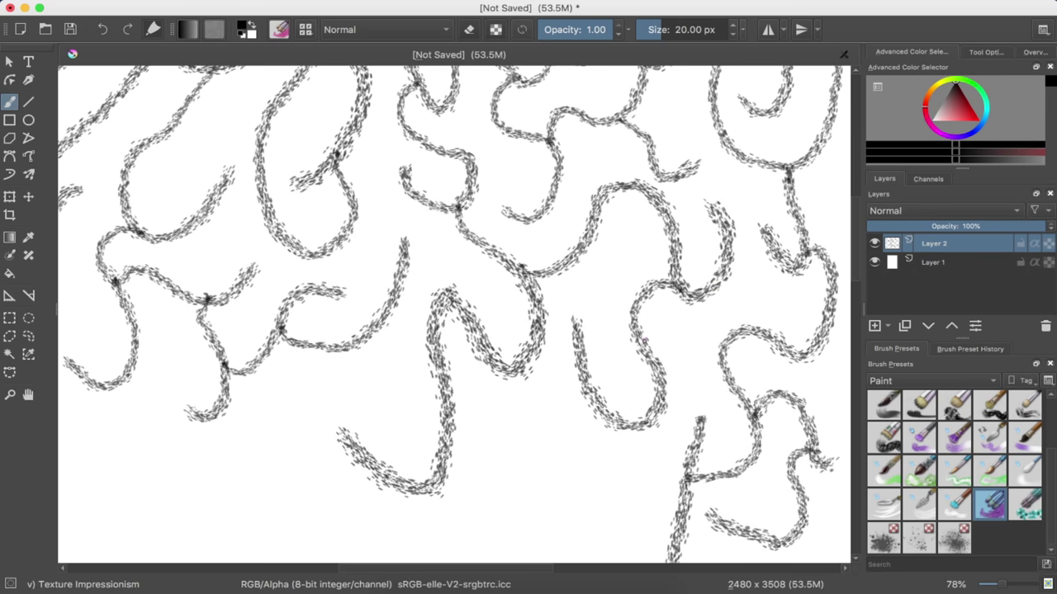
Scroll down to a blank region and paint wavy strokes branching right and dropping into it
scroll(643, 338, up, 5)
scroll(643, 339, left, 5)
scroll(633, 340, down, 2)
scroll(633, 340, down, 2)
scroll(633, 341, down, 2)
scroll(633, 340, down, 2)
scroll(633, 340, down, 2)
scroll(634, 341, right, 1)
scroll(633, 340, down, 2)
scroll(634, 341, down, 2)
scroll(634, 340, right, 1)
scroll(635, 341, down, 2)
scroll(635, 340, right, 2)
scroll(631, 371, down, 2)
scroll(628, 412, right, 2)
scroll(636, 440, down, 2)
scroll(637, 439, down, 3)
scroll(637, 439, right, 2)
scroll(627, 425, down, 3)
scroll(625, 427, right, 2)
scroll(627, 420, down, 2)
scroll(626, 336, down, 2)
scroll(626, 336, down, 2)
scroll(626, 336, down, 2)
scroll(626, 336, left, 1)
scroll(626, 336, down, 2)
scroll(749, 132, down, 2)
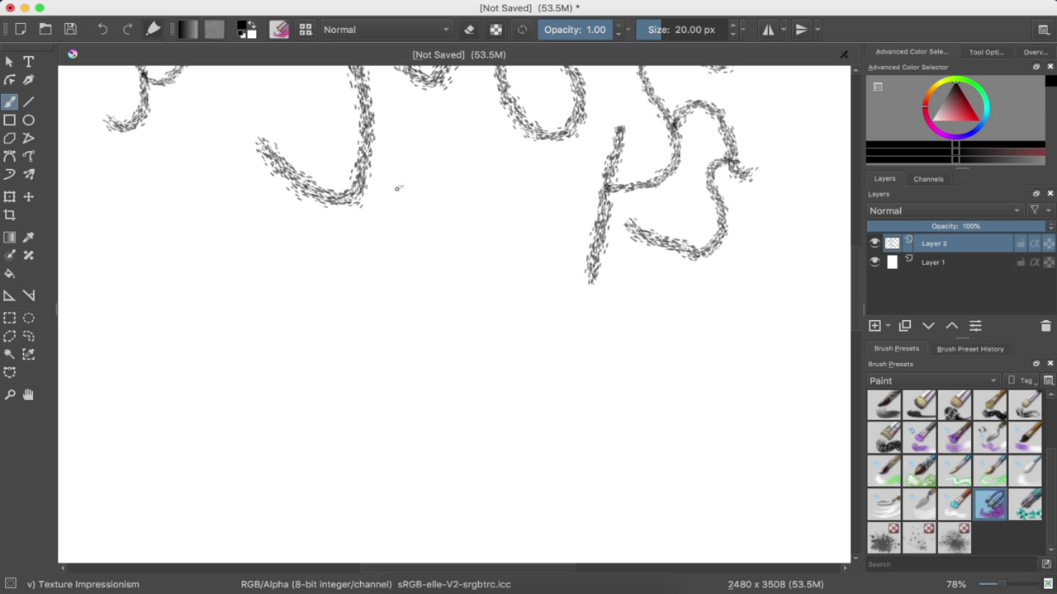
drag(364, 165, 502, 164)
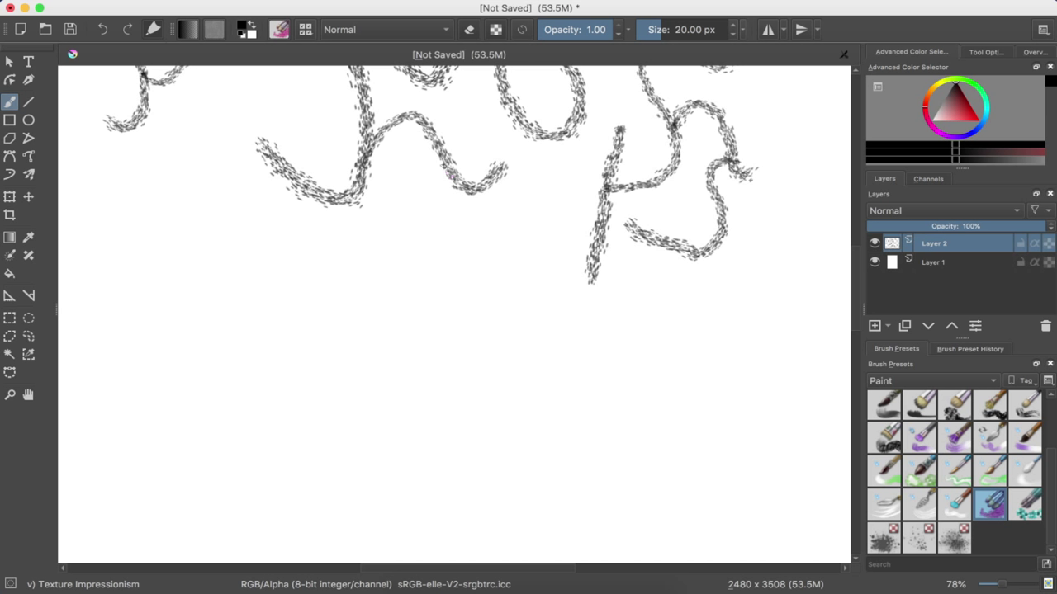
drag(450, 173, 386, 311)
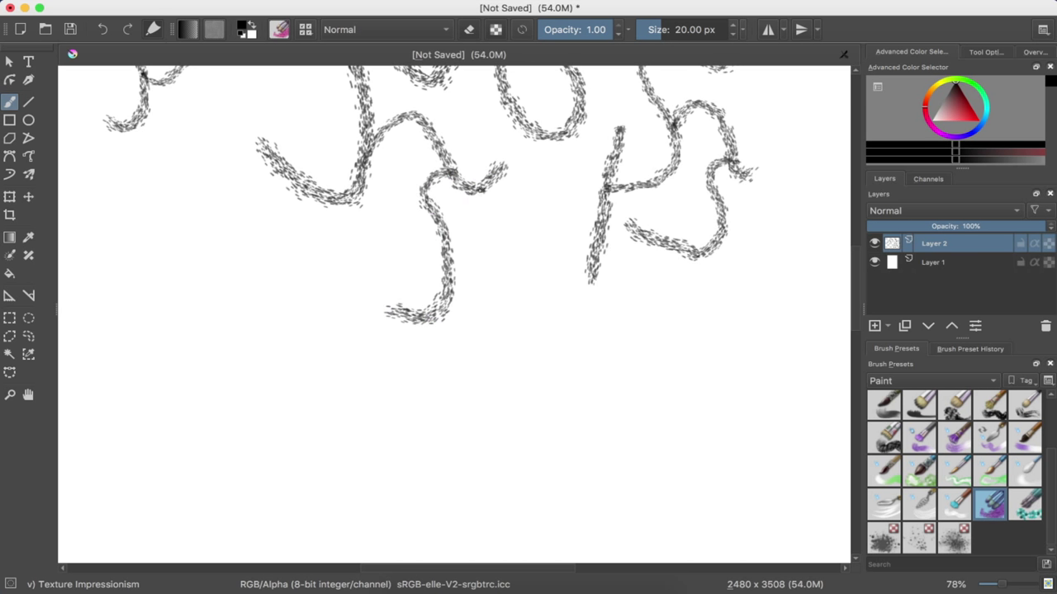
Add a small dip and long winding strokes curving down and rising on the right
drag(480, 190, 553, 153)
drag(537, 196, 682, 322)
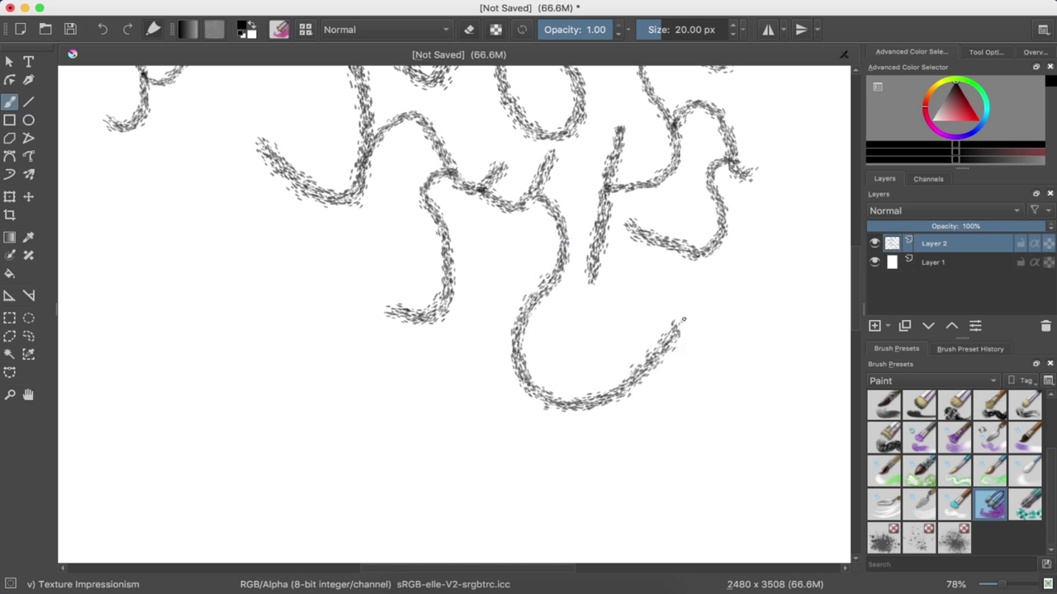
drag(690, 254, 715, 413)
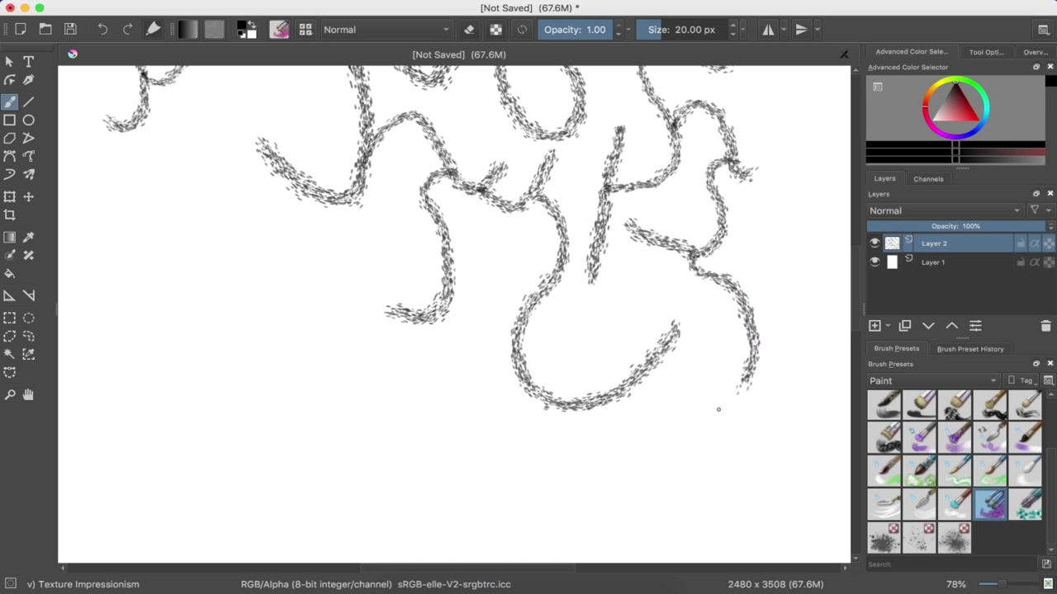
drag(752, 295, 780, 83)
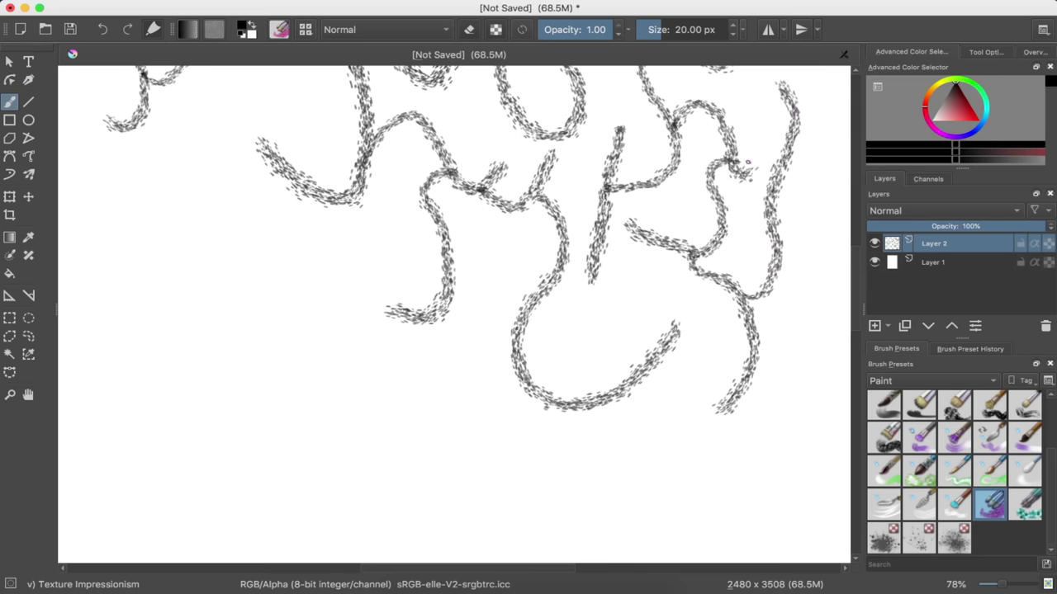
scroll(748, 163, right, 6)
Pan to the next area, branch a stroke up-right, and redraw a stroke as a peaked arch
scroll(747, 162, up, 3)
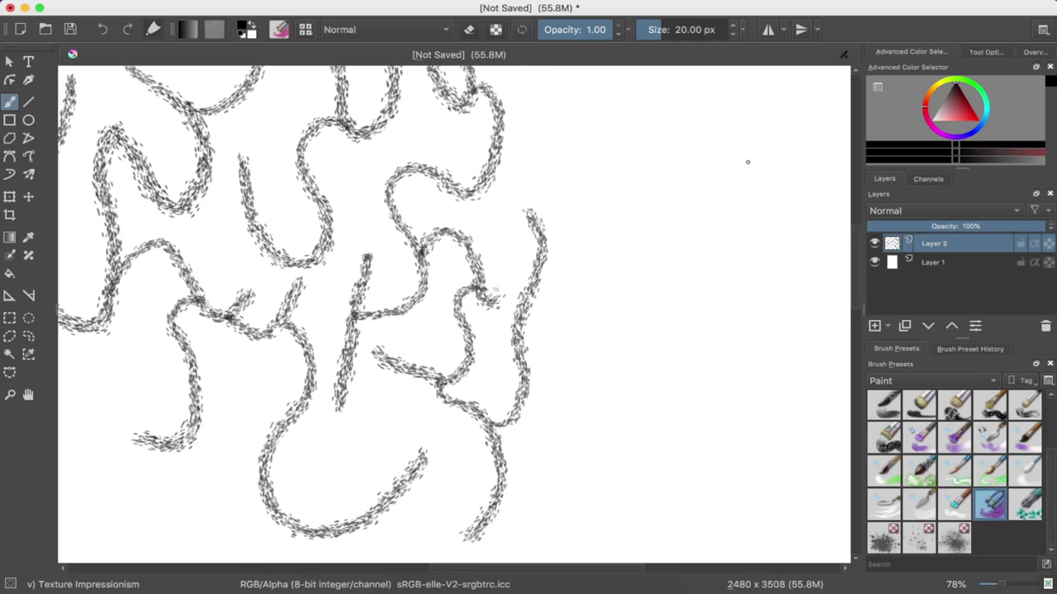
scroll(747, 162, right, 3)
scroll(748, 162, up, 3)
scroll(747, 161, up, 3)
scroll(747, 162, right, 2)
scroll(747, 162, right, 2)
scroll(747, 161, up, 3)
scroll(748, 162, up, 3)
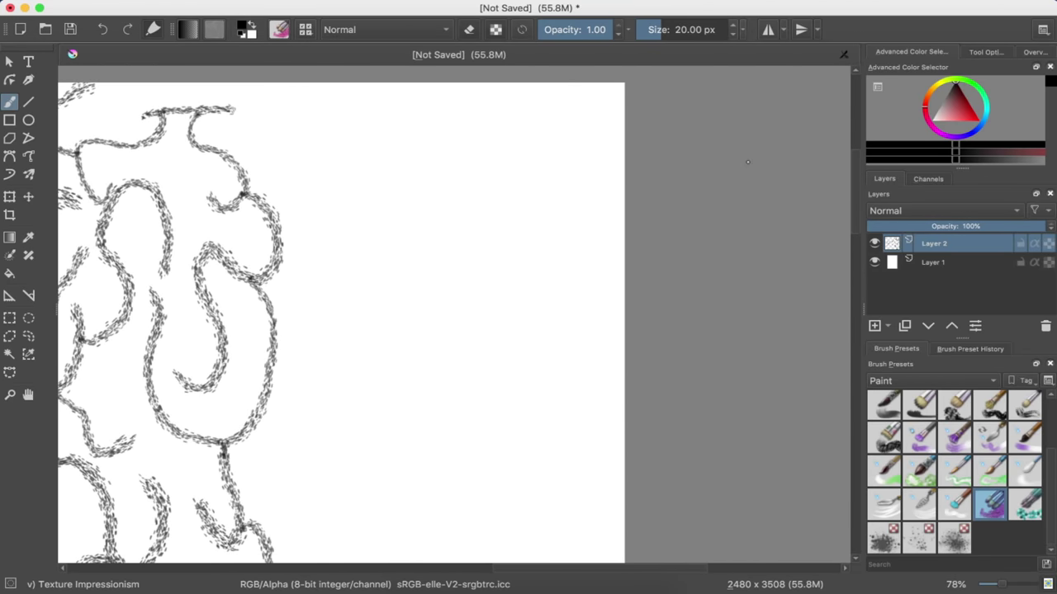
scroll(747, 162, left, 2)
scroll(748, 162, down, 1)
scroll(747, 162, left, 2)
scroll(747, 162, right, 2)
scroll(747, 161, right, 1)
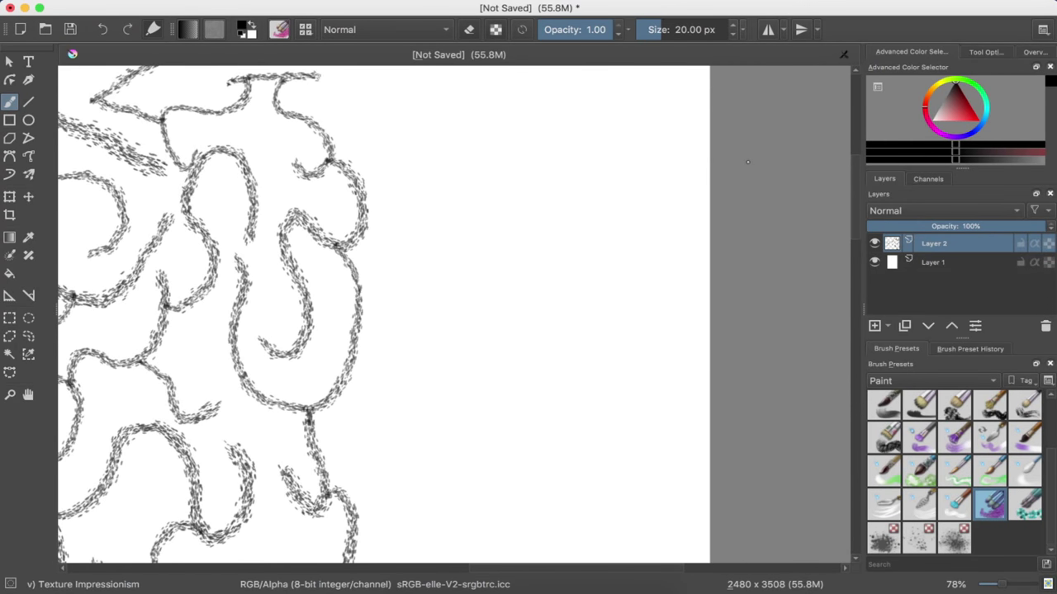
scroll(747, 162, left, 2)
scroll(747, 162, up, 2)
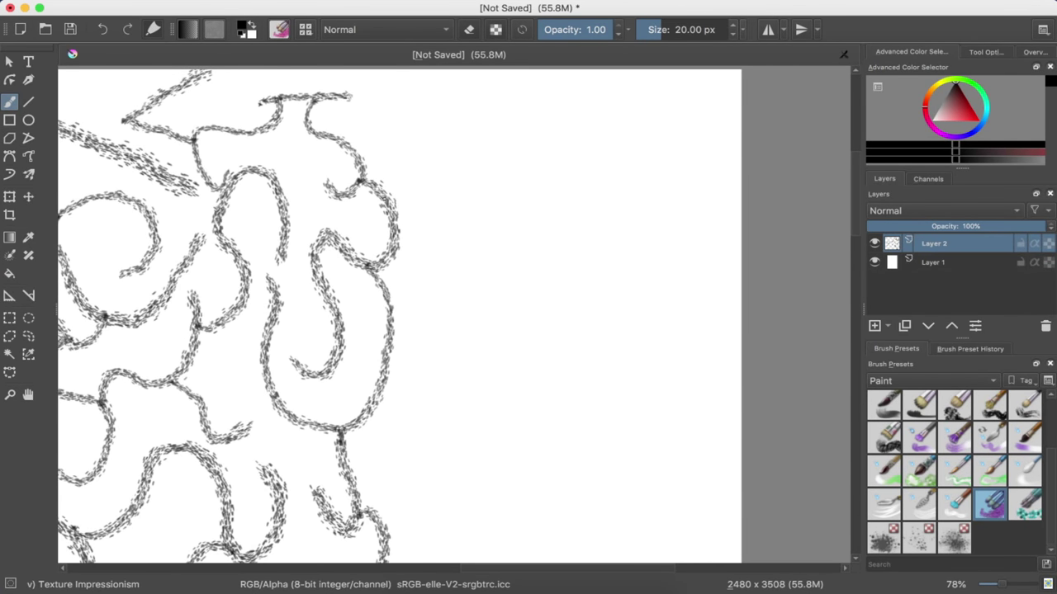
mouse_move(402, 202)
mouse_down()
mouse_move(470, 161)
mouse_move(499, 120)
mouse_move(584, 183)
mouse_up()
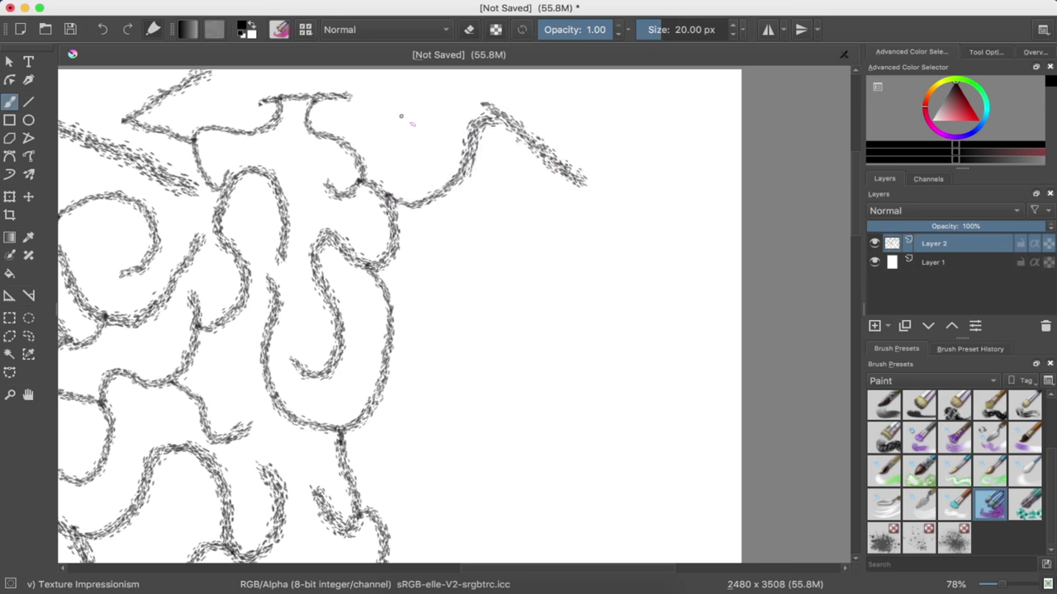
mouse_move(360, 161)
mouse_down()
mouse_move(376, 137)
mouse_move(469, 97)
mouse_up()
key(ctrl+z)
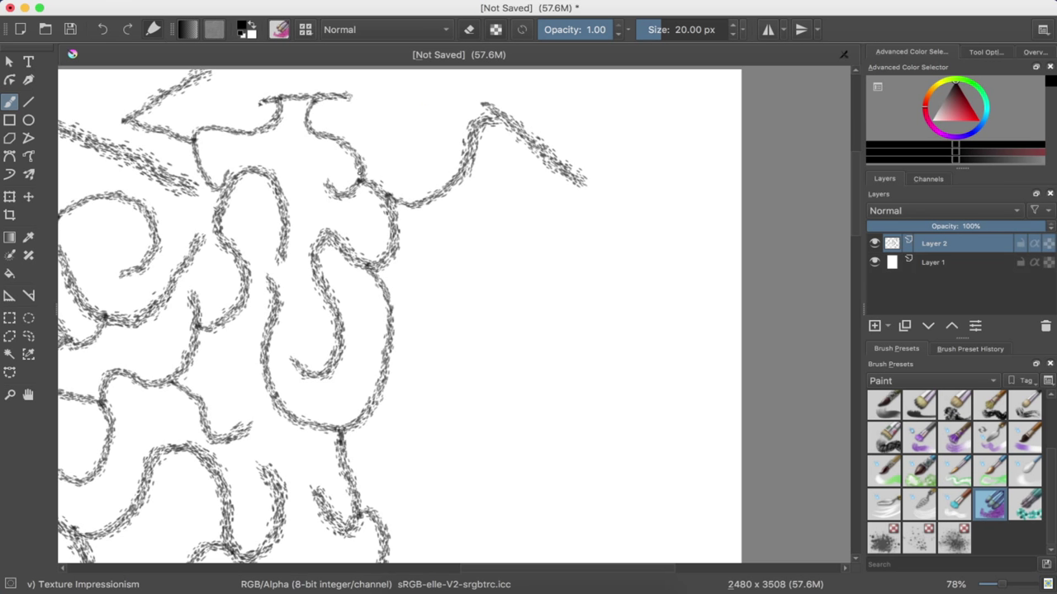
mouse_move(373, 142)
mouse_down()
mouse_move(401, 93)
mouse_move(429, 137)
mouse_move(427, 162)
mouse_up()
Paint a long diagonal line across the blank area with curled strokes rising from it
drag(615, 135, 395, 486)
drag(530, 263, 503, 196)
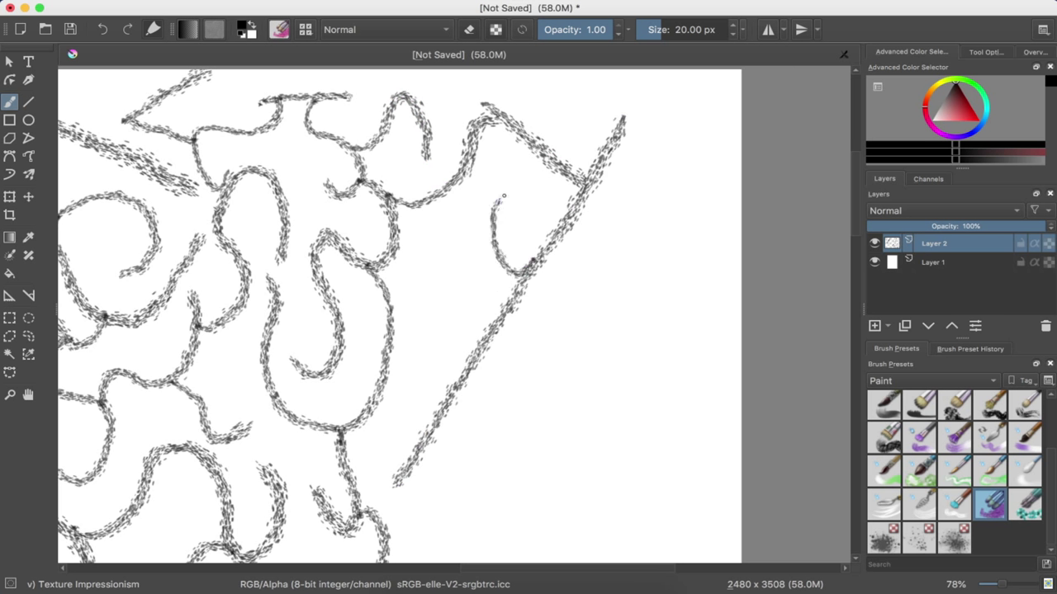
mouse_move(505, 312)
mouse_down()
mouse_move(470, 295)
mouse_move(456, 236)
mouse_up()
mouse_move(465, 385)
mouse_down()
mouse_move(436, 356)
mouse_move(423, 289)
mouse_up()
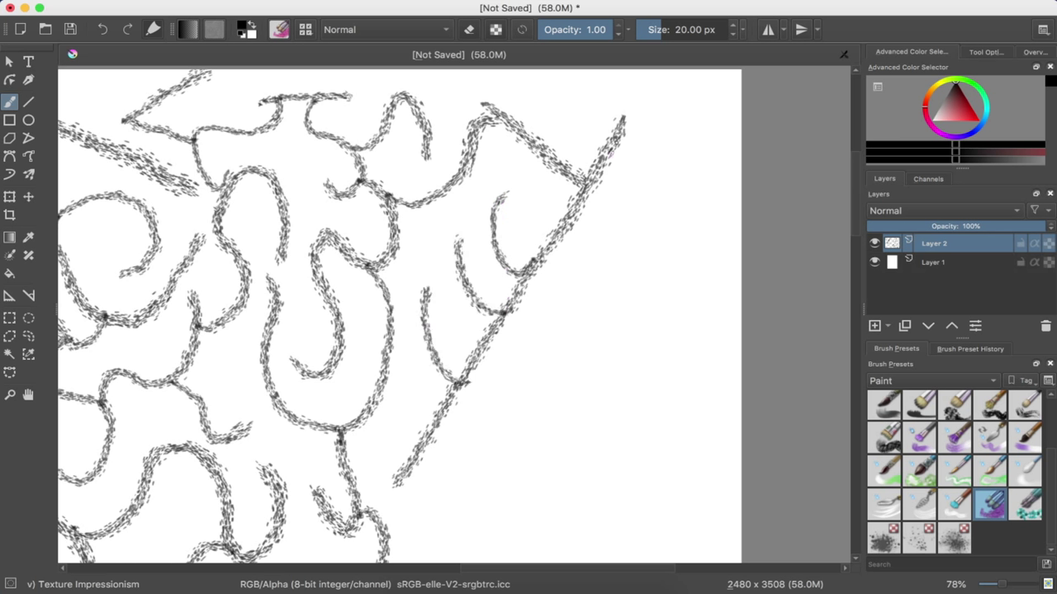
Loop and curl more strokes off the diagonal, adding an S-shape and a hooked stroke
mouse_move(621, 122)
mouse_down()
mouse_move(689, 126)
mouse_move(676, 217)
mouse_move(644, 184)
mouse_up()
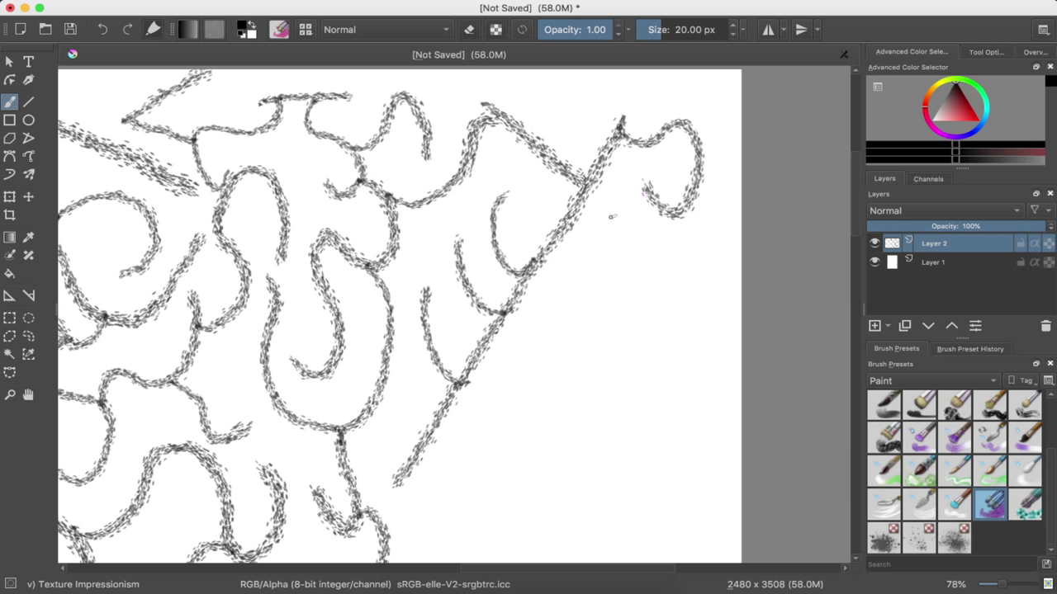
mouse_move(569, 222)
mouse_down()
mouse_move(635, 246)
mouse_move(588, 282)
mouse_up()
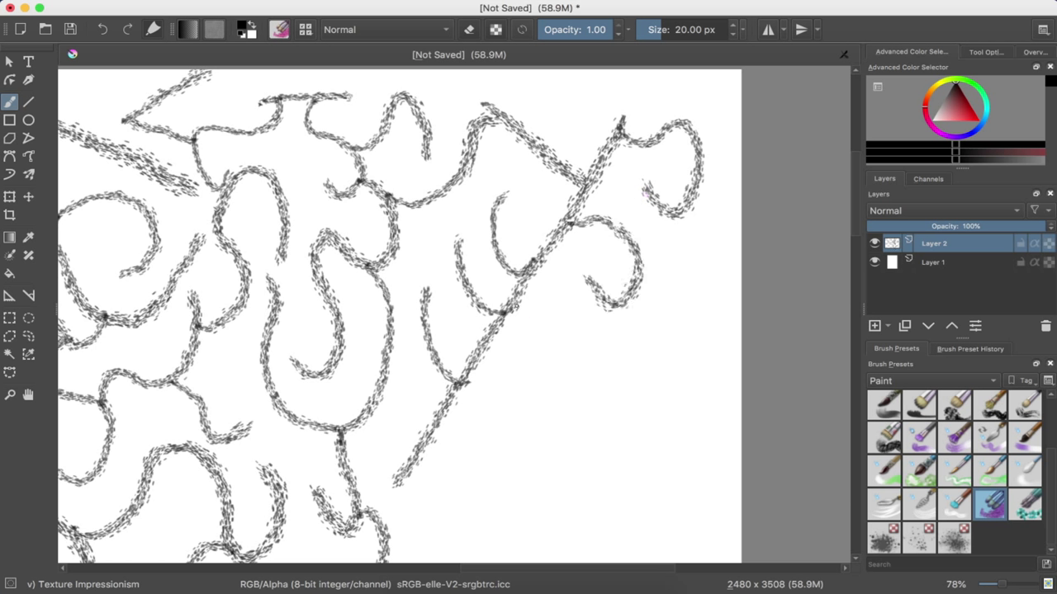
mouse_move(520, 297)
mouse_down()
mouse_move(571, 370)
mouse_move(518, 365)
mouse_move(480, 456)
mouse_move(431, 519)
mouse_up()
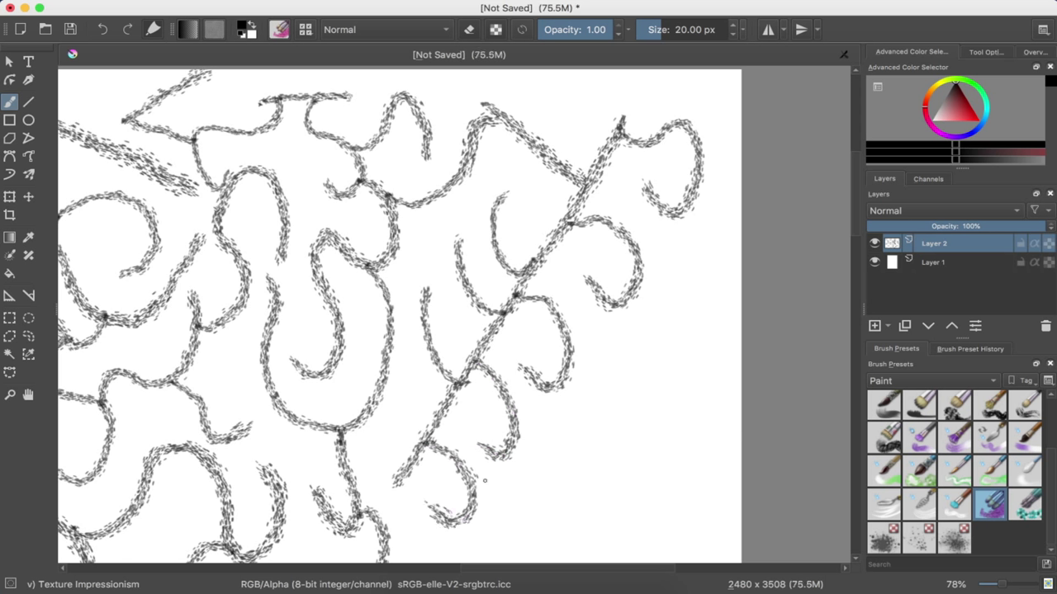
mouse_move(705, 269)
mouse_down()
mouse_move(682, 269)
mouse_move(693, 364)
mouse_move(627, 388)
mouse_move(619, 297)
mouse_up()
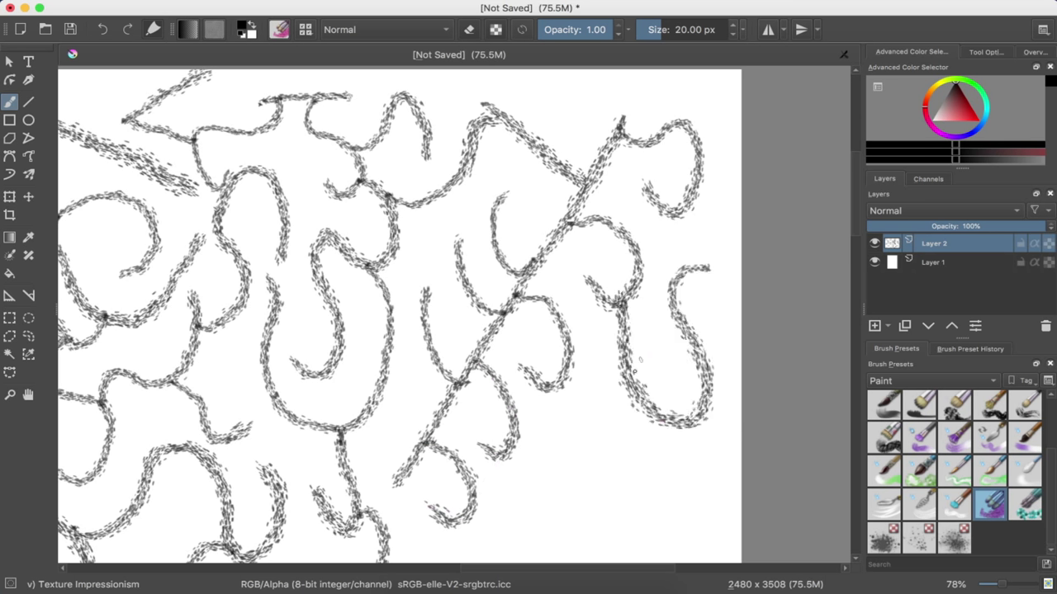
mouse_move(640, 397)
mouse_down()
mouse_move(624, 474)
mouse_move(582, 516)
mouse_move(510, 446)
mouse_up()
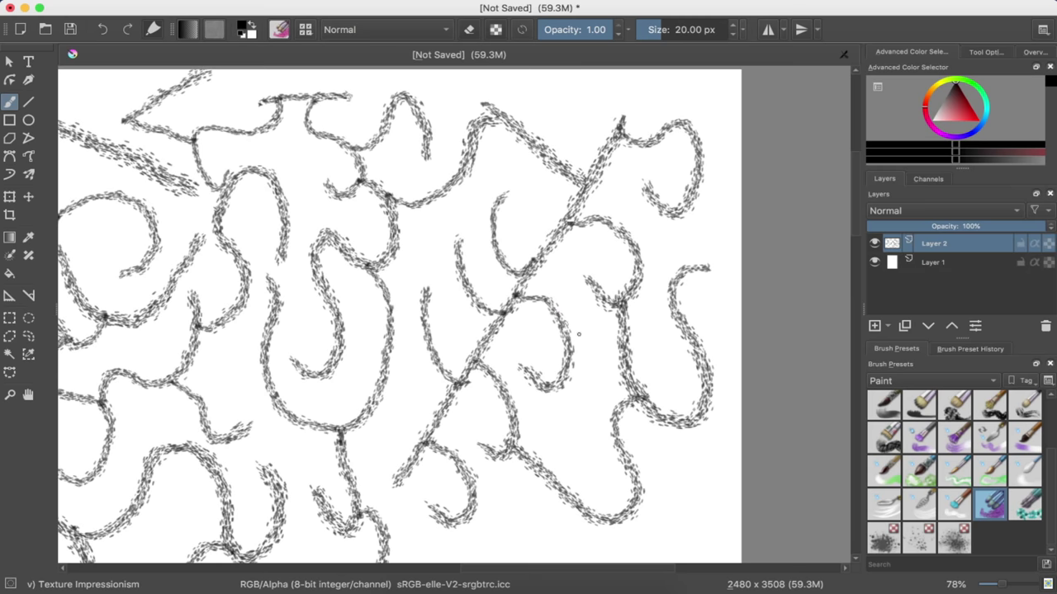
Move to the blank lower-right area; paint a wavy stroke, an arch and a down-left branch
scroll(585, 295, down, 3)
scroll(578, 295, down, 3)
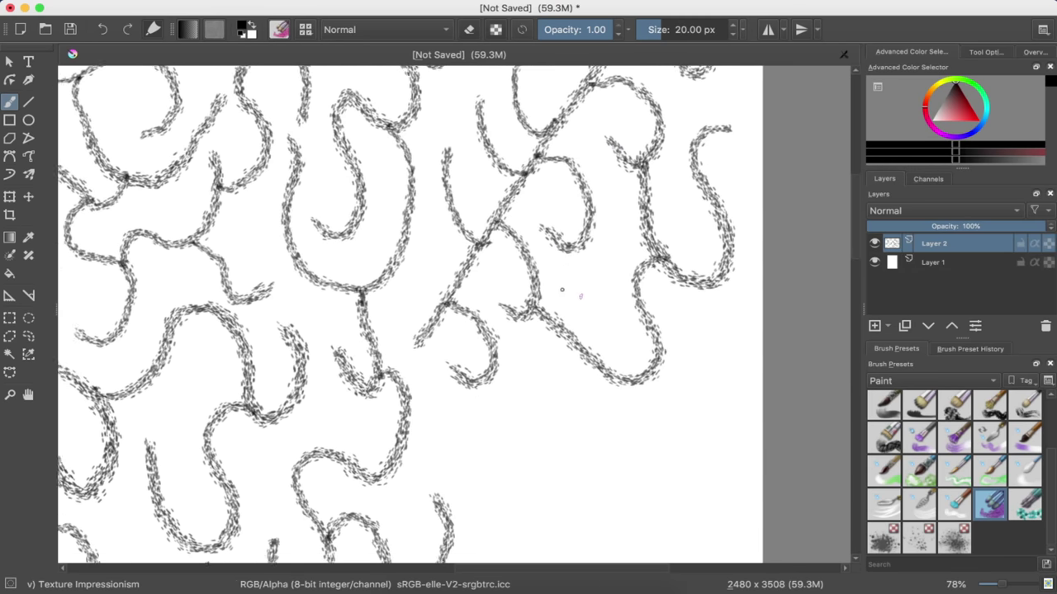
scroll(569, 295, down, 3)
scroll(562, 295, down, 3)
scroll(561, 294, down, 2)
scroll(563, 293, down, 2)
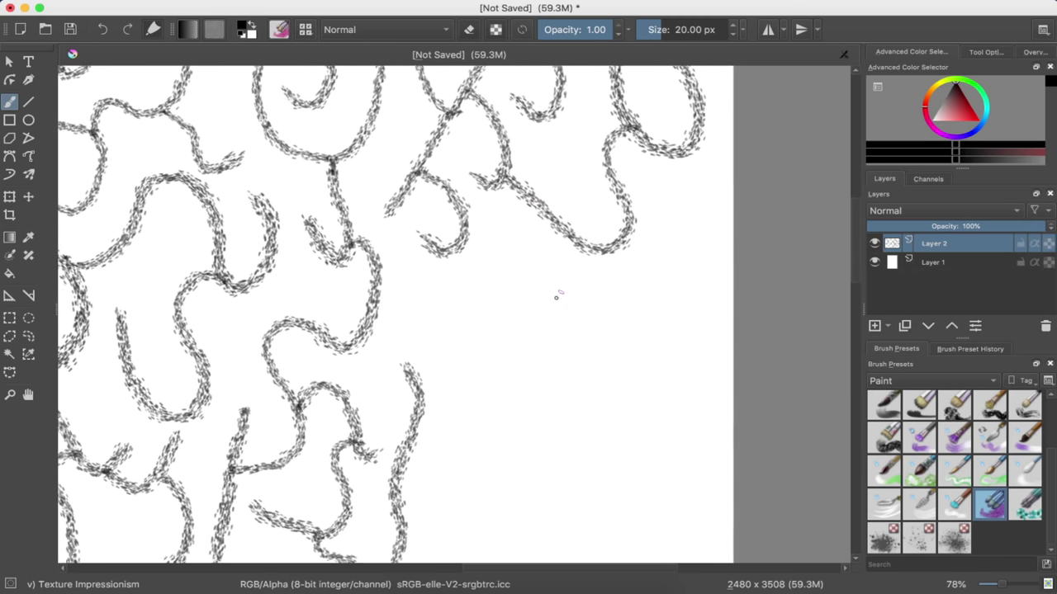
scroll(566, 291, down, 2)
scroll(570, 289, down, 2)
scroll(572, 288, right, 2)
scroll(573, 281, up, 2)
scroll(575, 271, right, 2)
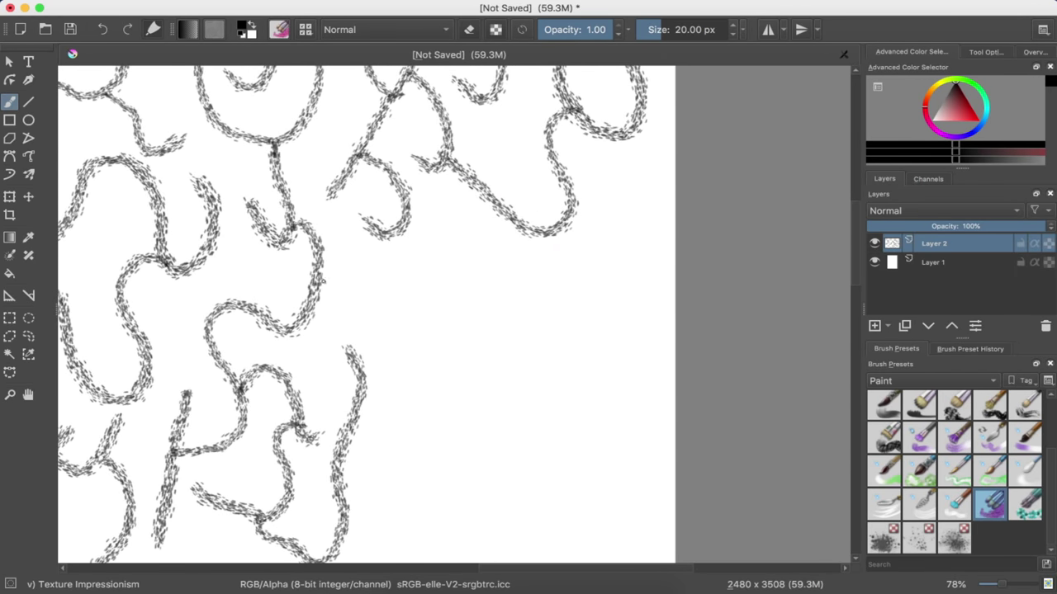
mouse_move(318, 287)
mouse_down()
mouse_move(441, 250)
mouse_move(526, 300)
mouse_move(552, 296)
mouse_up()
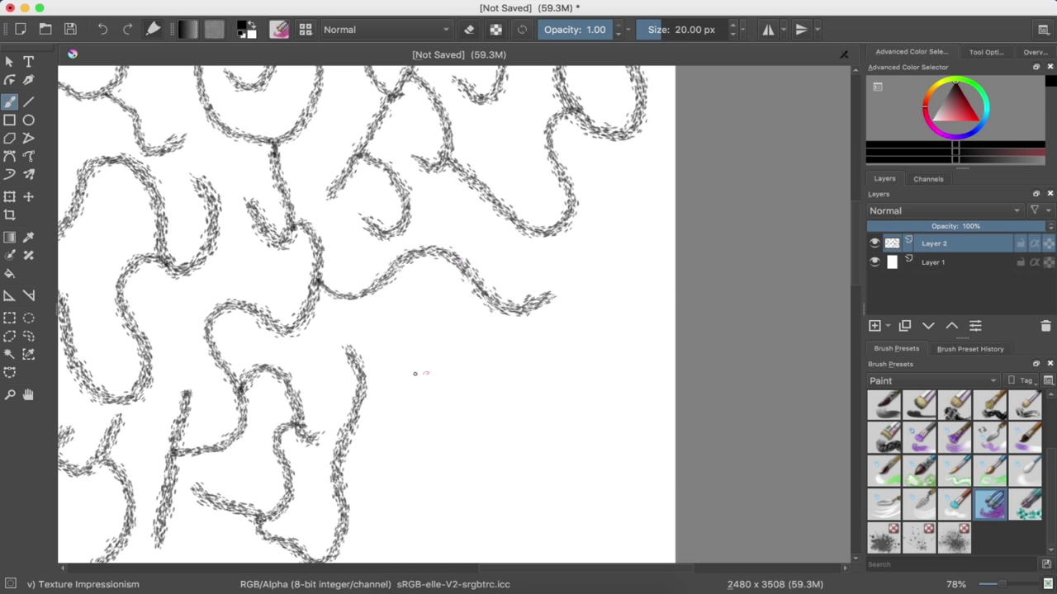
mouse_move(395, 358)
mouse_down()
mouse_move(429, 334)
mouse_move(475, 400)
mouse_move(535, 385)
mouse_up()
drag(464, 387, 415, 476)
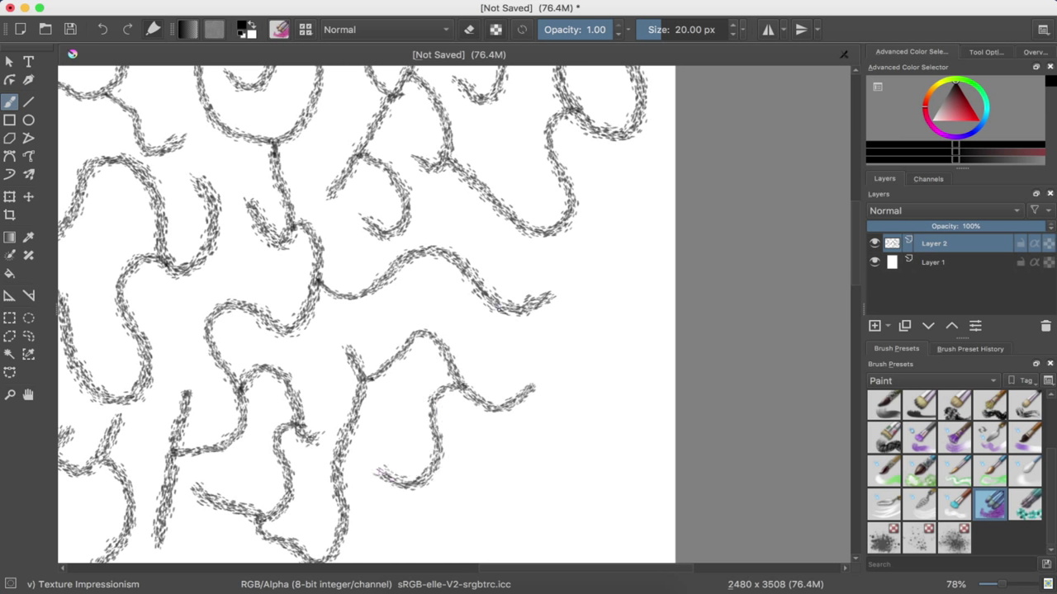
Add upward-curving strokes at right, two downward curves, and a short hooked joining stroke
drag(500, 312, 591, 216)
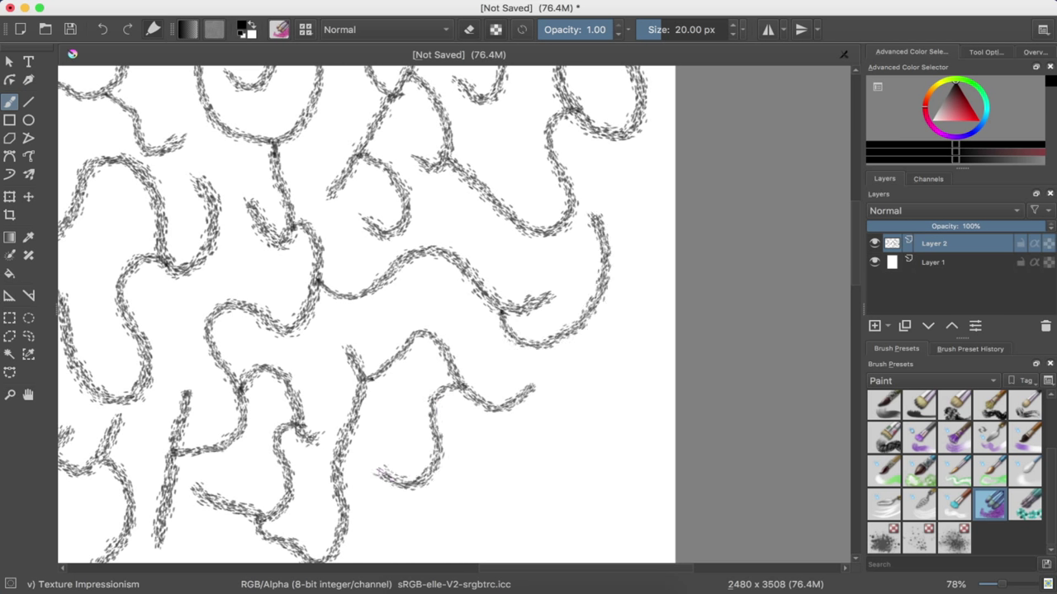
mouse_move(618, 232)
mouse_down()
mouse_move(627, 198)
mouse_move(608, 170)
mouse_up()
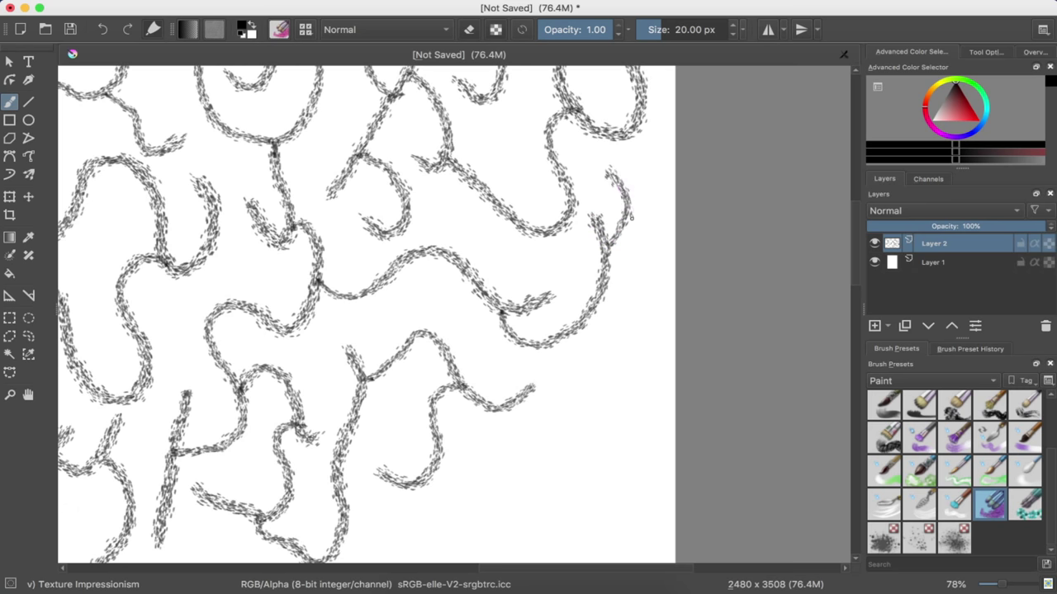
mouse_move(583, 314)
mouse_down()
mouse_move(632, 355)
mouse_move(606, 462)
mouse_up()
mouse_move(512, 404)
mouse_down()
mouse_move(555, 434)
mouse_move(570, 522)
mouse_move(535, 543)
mouse_up()
mouse_move(442, 457)
mouse_down()
mouse_move(495, 477)
mouse_move(524, 454)
mouse_up()
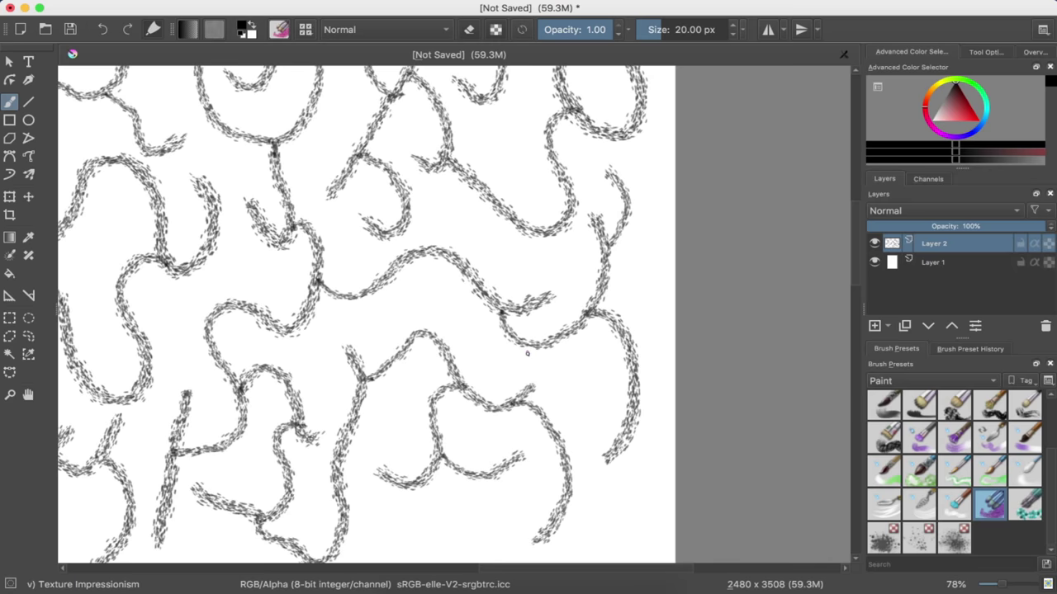
Further down, paint an arch and U-shaped stroke with several branches curving down-left
scroll(527, 353, down, 5)
scroll(527, 353, down, 1)
scroll(527, 353, down, 1)
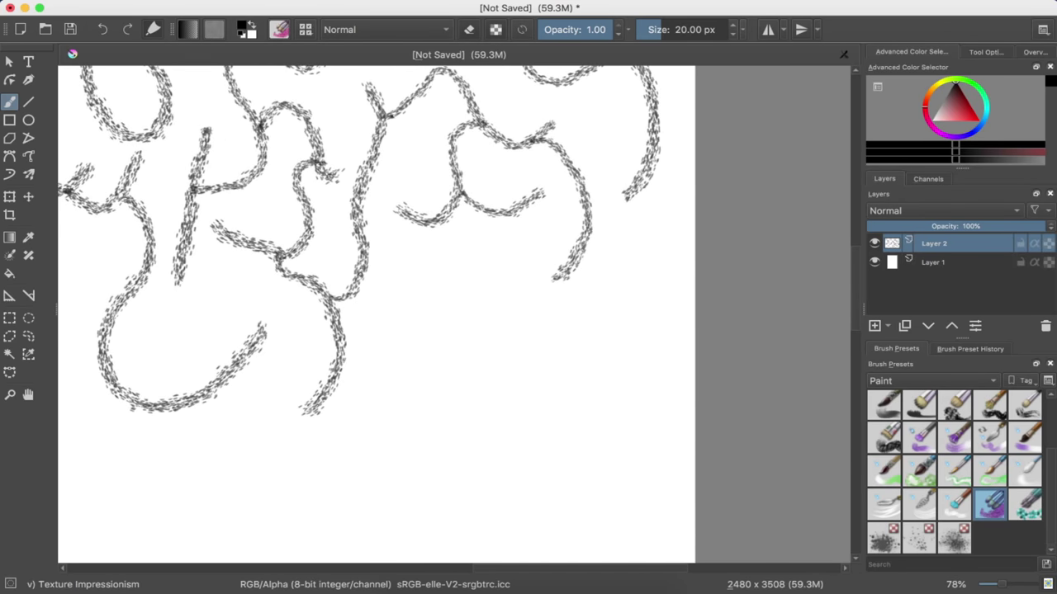
drag(365, 281, 513, 338)
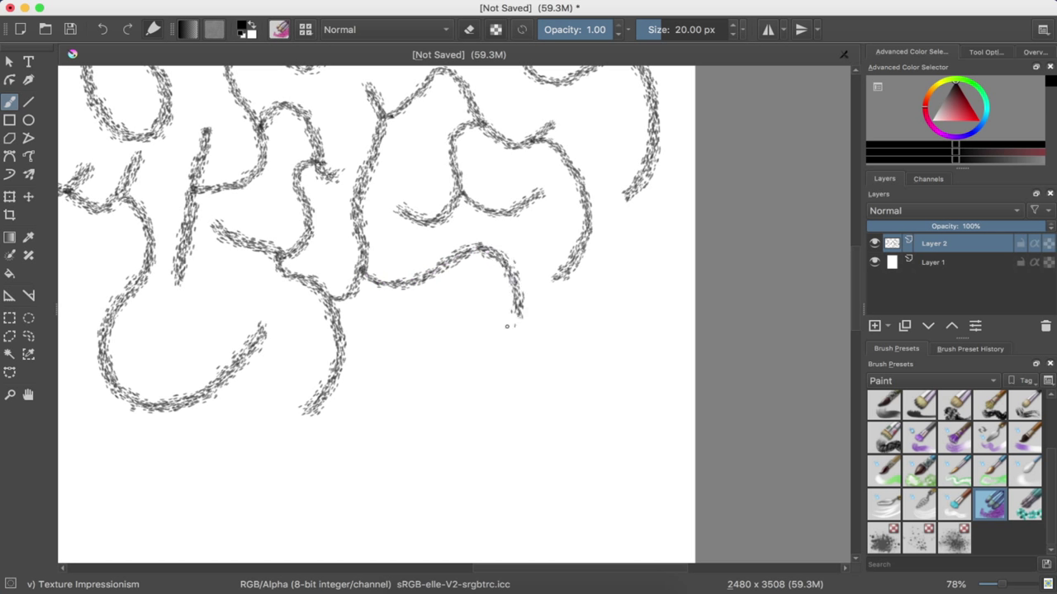
mouse_move(395, 283)
mouse_down()
mouse_move(454, 371)
mouse_move(561, 351)
mouse_move(610, 299)
mouse_up()
mouse_move(576, 330)
mouse_down()
mouse_move(636, 340)
mouse_move(629, 429)
mouse_move(566, 482)
mouse_up()
mouse_move(541, 361)
mouse_down()
mouse_move(551, 398)
mouse_move(514, 479)
mouse_move(456, 498)
mouse_up()
mouse_move(459, 371)
mouse_down()
mouse_move(421, 423)
mouse_move(428, 520)
mouse_move(446, 535)
mouse_up()
mouse_move(424, 416)
mouse_down()
mouse_move(375, 437)
mouse_move(306, 506)
mouse_move(264, 494)
mouse_move(272, 450)
mouse_move(246, 422)
mouse_up()
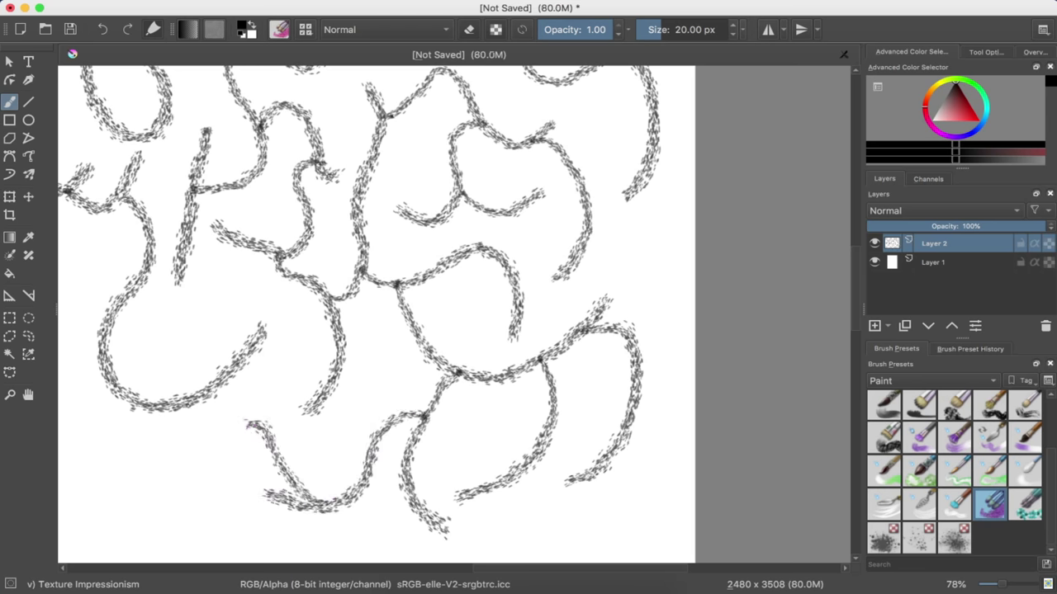
mouse_move(194, 404)
mouse_down()
mouse_move(219, 487)
mouse_move(203, 529)
mouse_up()
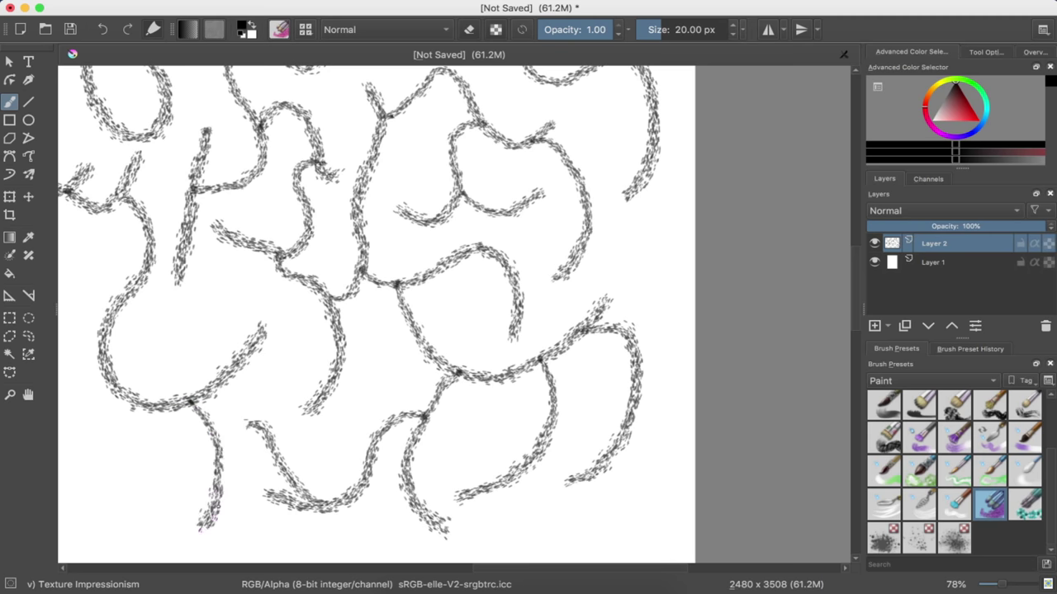
Loop a stroke around the left curve and add central and right-side downward branches
scroll(222, 447, down, 3)
scroll(221, 446, down, 2)
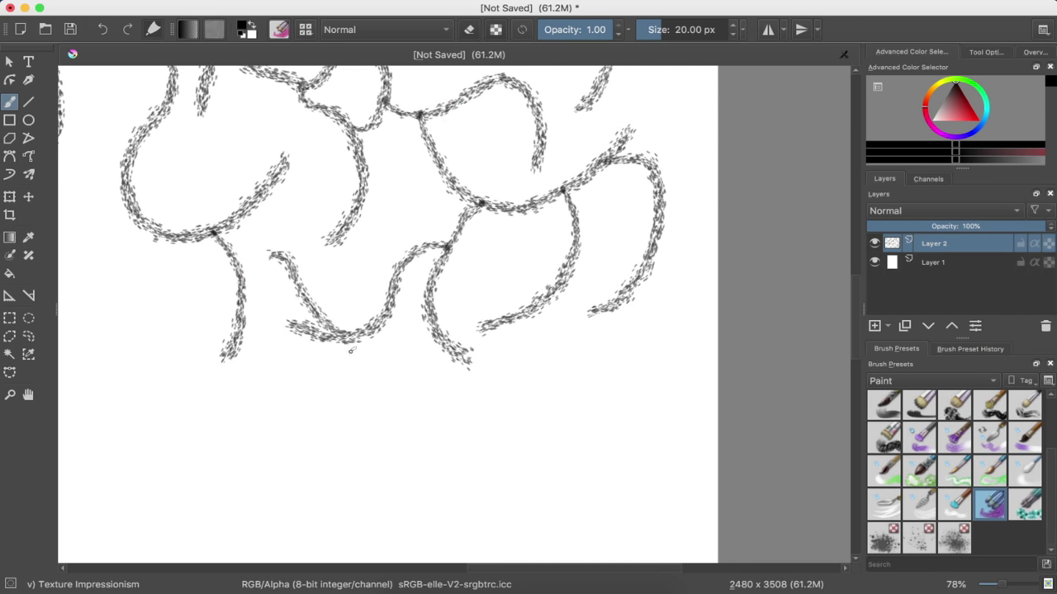
mouse_move(158, 231)
mouse_down()
mouse_move(122, 279)
mouse_move(150, 390)
mouse_move(252, 428)
mouse_move(289, 429)
mouse_up()
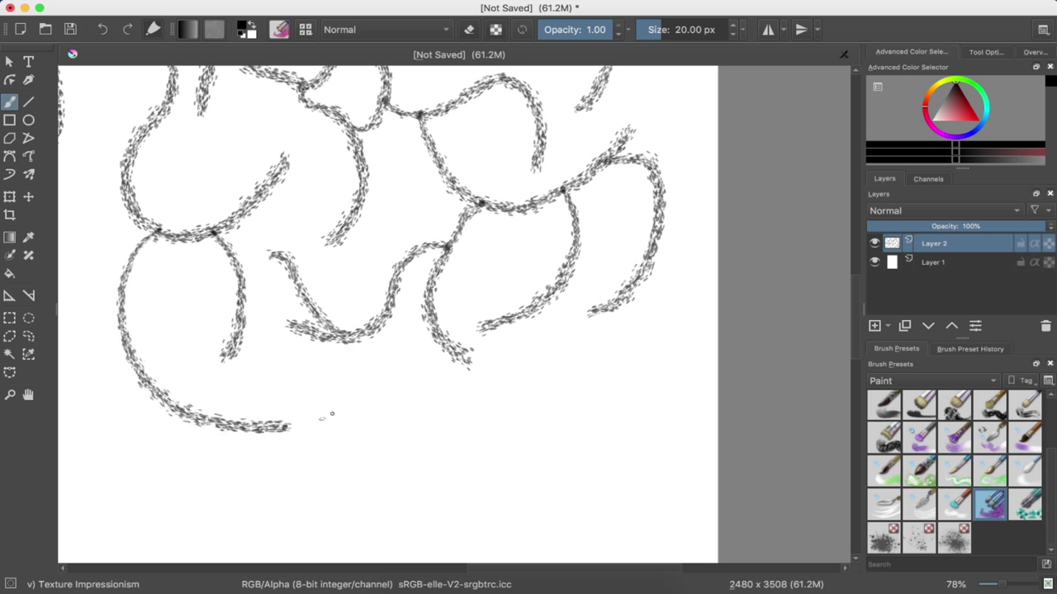
mouse_move(369, 331)
mouse_down()
mouse_move(408, 389)
mouse_move(375, 477)
mouse_up()
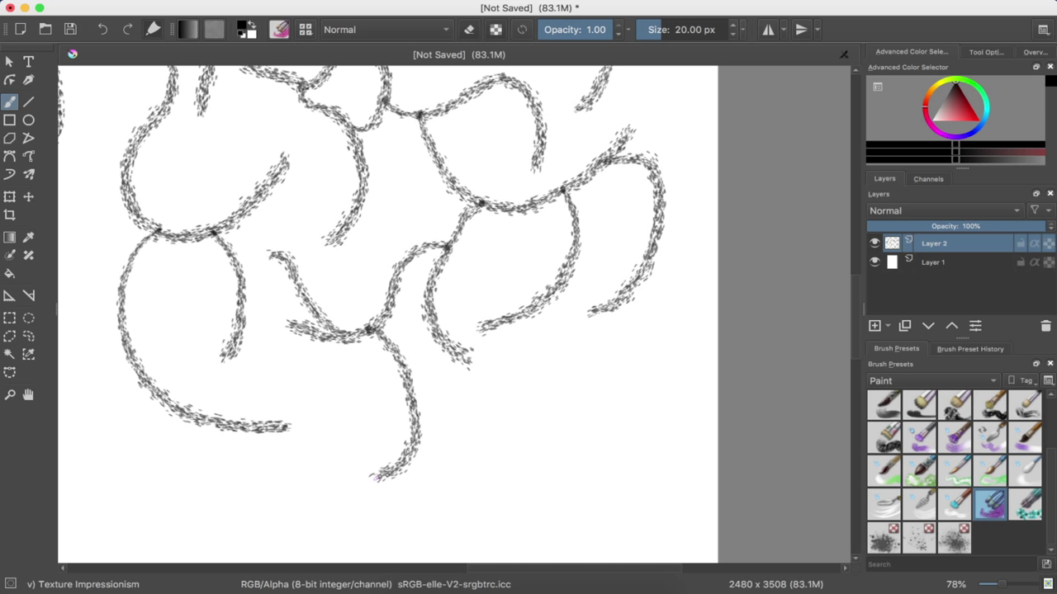
mouse_move(412, 426)
mouse_down()
mouse_move(454, 397)
mouse_move(549, 375)
mouse_up()
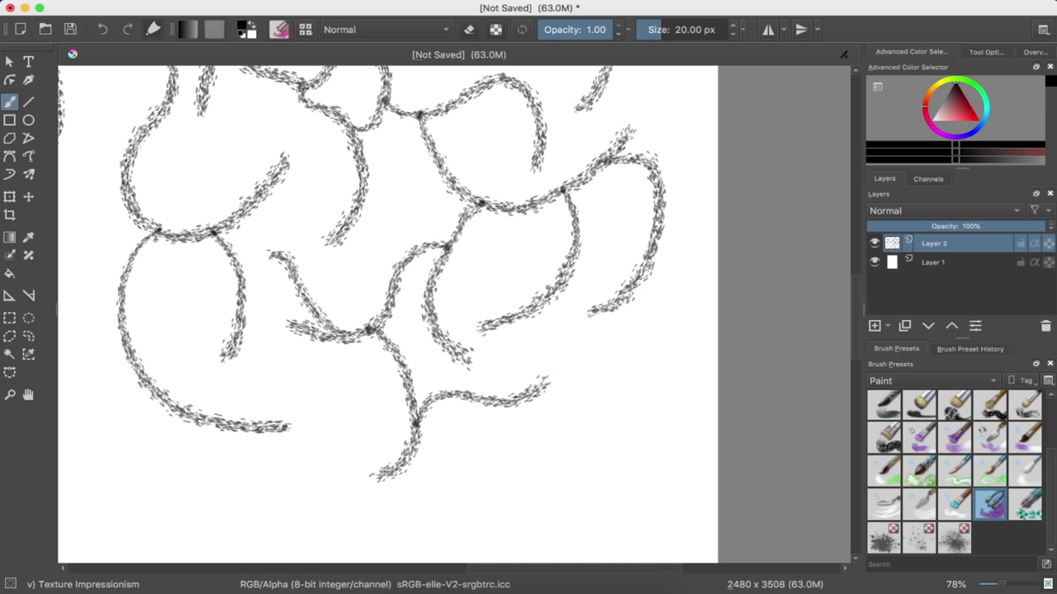
mouse_move(634, 285)
mouse_down()
mouse_move(665, 299)
mouse_move(672, 398)
mouse_move(618, 411)
mouse_up()
mouse_move(535, 307)
mouse_down()
mouse_move(559, 323)
mouse_move(589, 403)
mouse_move(561, 452)
mouse_up()
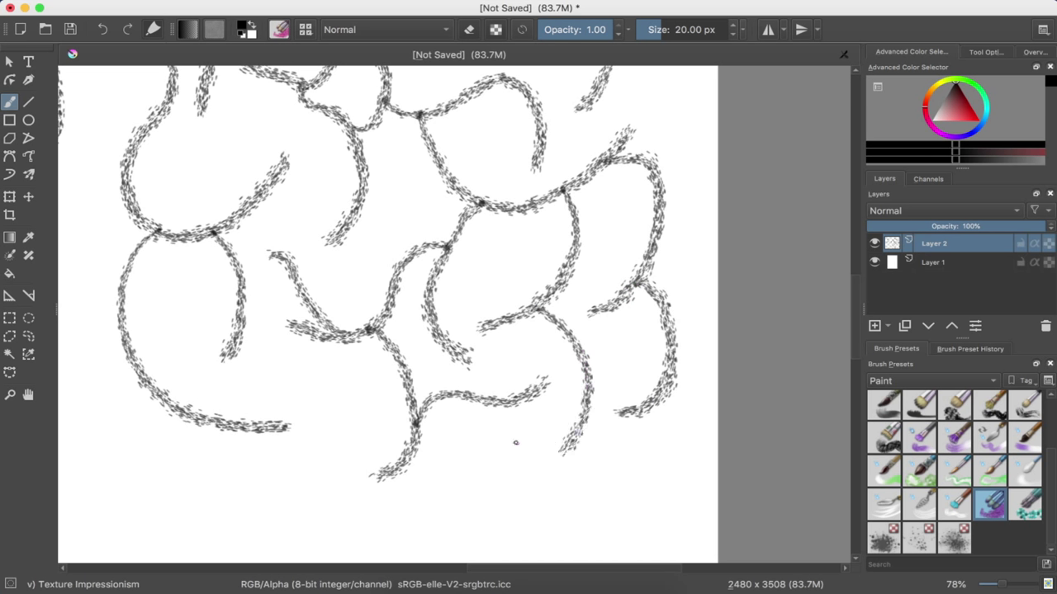
Add a loop under the left curve, a bottom U-stroke, and three right-side curves
scroll(513, 369, down, 3)
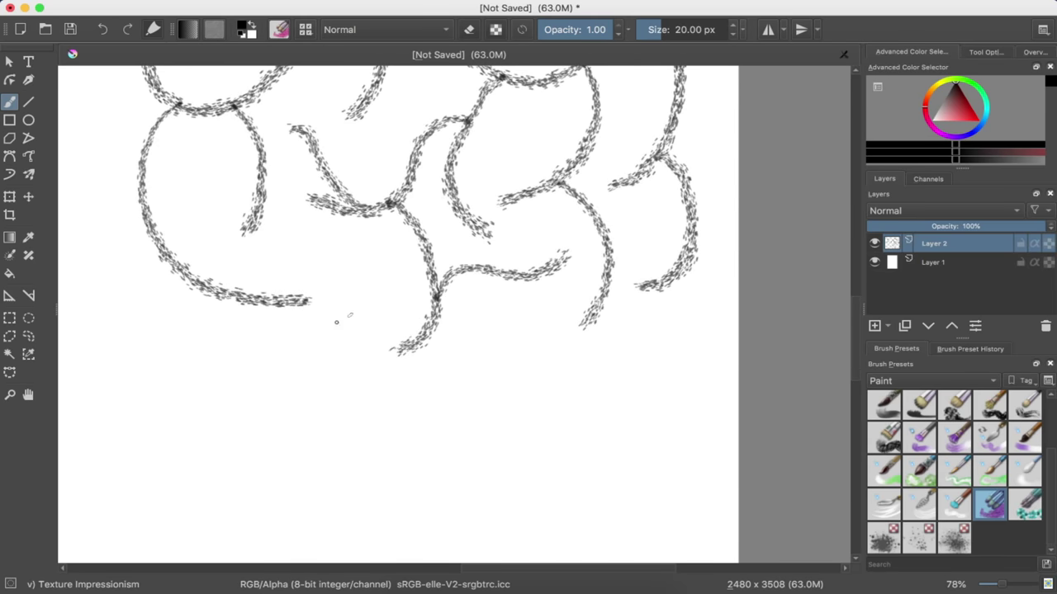
mouse_move(223, 295)
mouse_down()
mouse_move(194, 331)
mouse_move(289, 390)
mouse_move(344, 345)
mouse_up()
mouse_move(305, 385)
mouse_down()
mouse_move(299, 399)
mouse_move(413, 439)
mouse_move(474, 385)
mouse_move(479, 340)
mouse_up()
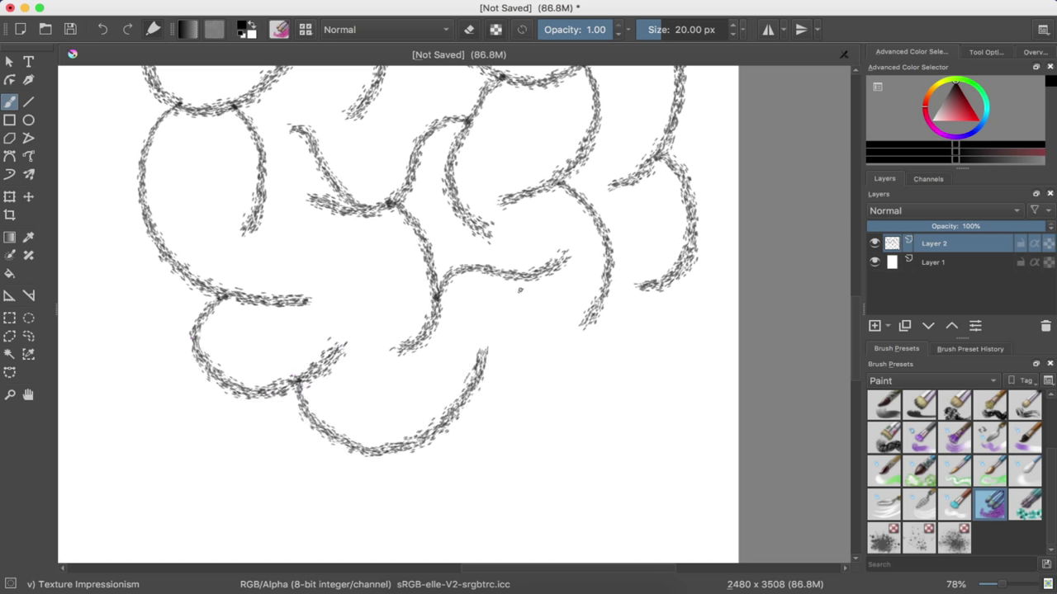
mouse_move(530, 275)
mouse_down()
mouse_move(551, 413)
mouse_move(500, 477)
mouse_up()
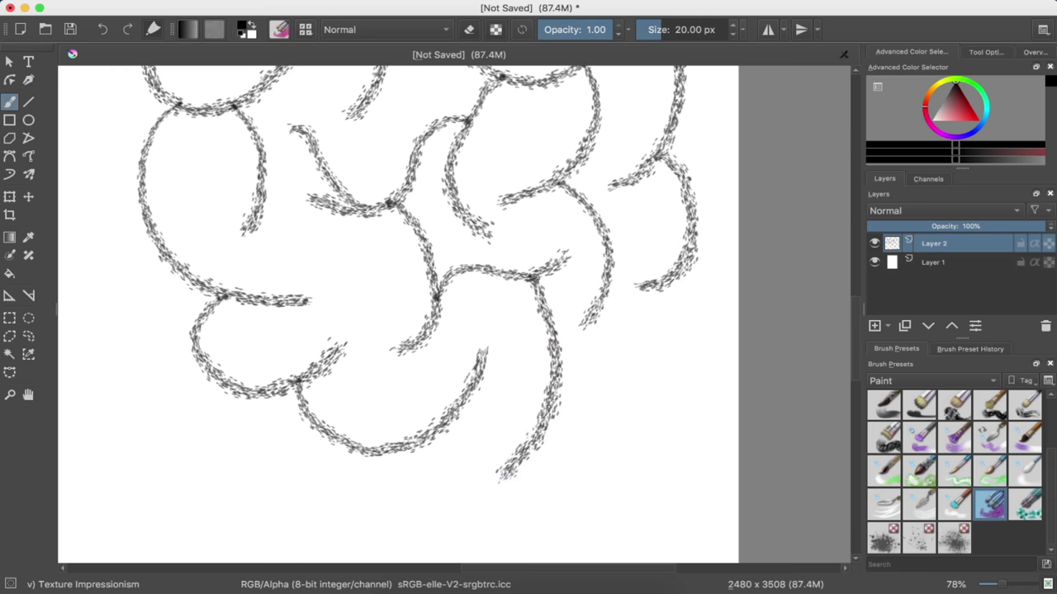
mouse_move(545, 419)
mouse_down()
mouse_move(565, 370)
mouse_move(631, 320)
mouse_move(689, 315)
mouse_up()
mouse_move(611, 337)
mouse_down()
mouse_move(621, 340)
mouse_move(644, 442)
mouse_move(614, 527)
mouse_up()
Lower still, add four long strokes curving down and right toward the bottom
scroll(539, 404, down, 1)
scroll(538, 404, down, 3)
scroll(538, 404, down, 1)
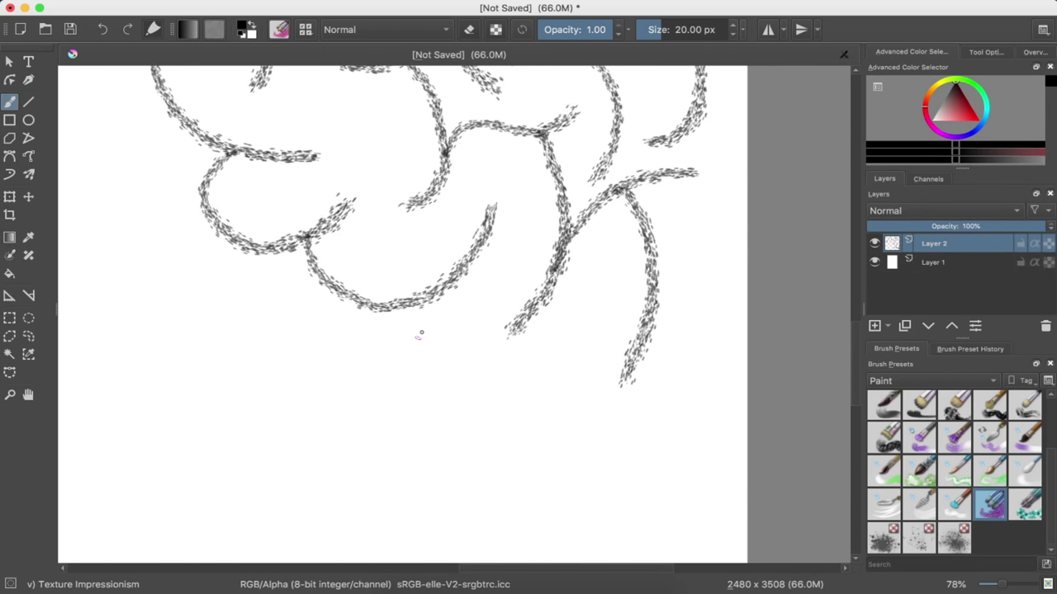
mouse_move(394, 308)
mouse_down()
mouse_move(388, 323)
mouse_move(435, 383)
mouse_move(492, 398)
mouse_up()
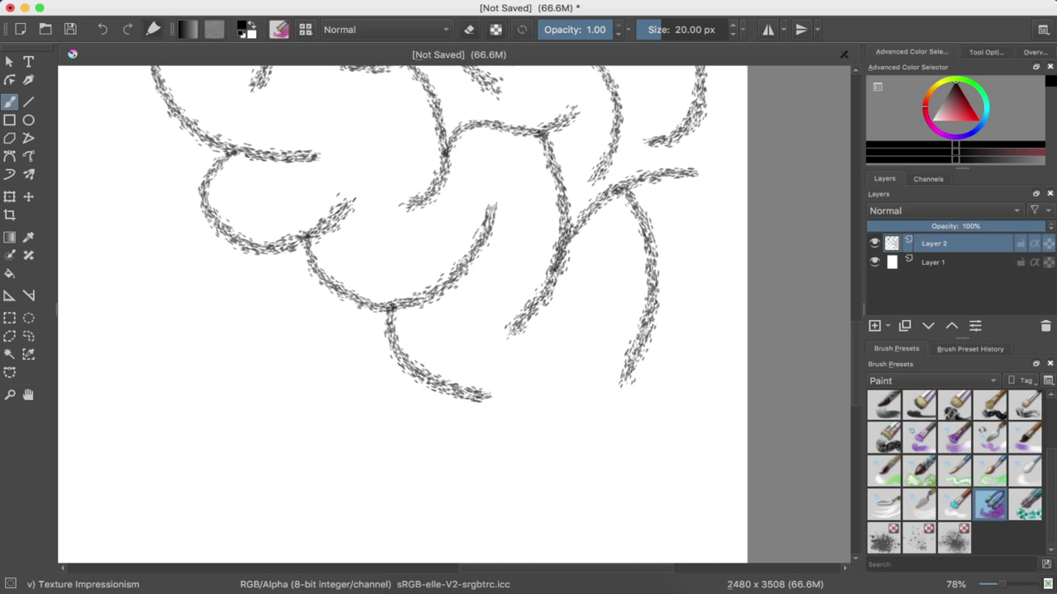
mouse_move(335, 289)
mouse_down()
mouse_move(330, 357)
mouse_move(464, 446)
mouse_move(557, 448)
mouse_up()
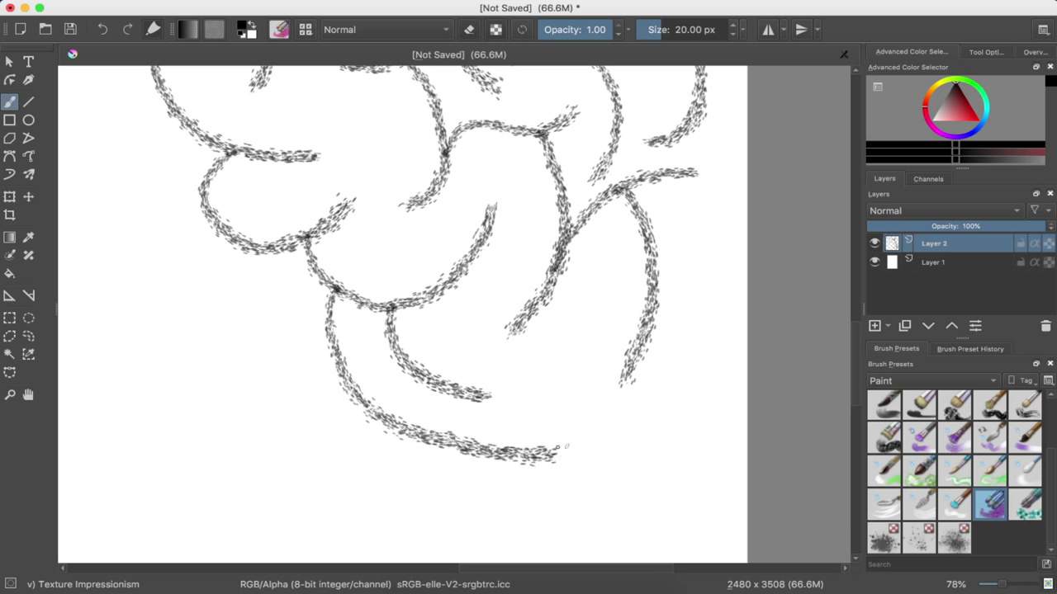
mouse_move(533, 310)
mouse_down()
mouse_move(562, 339)
mouse_move(611, 516)
mouse_up()
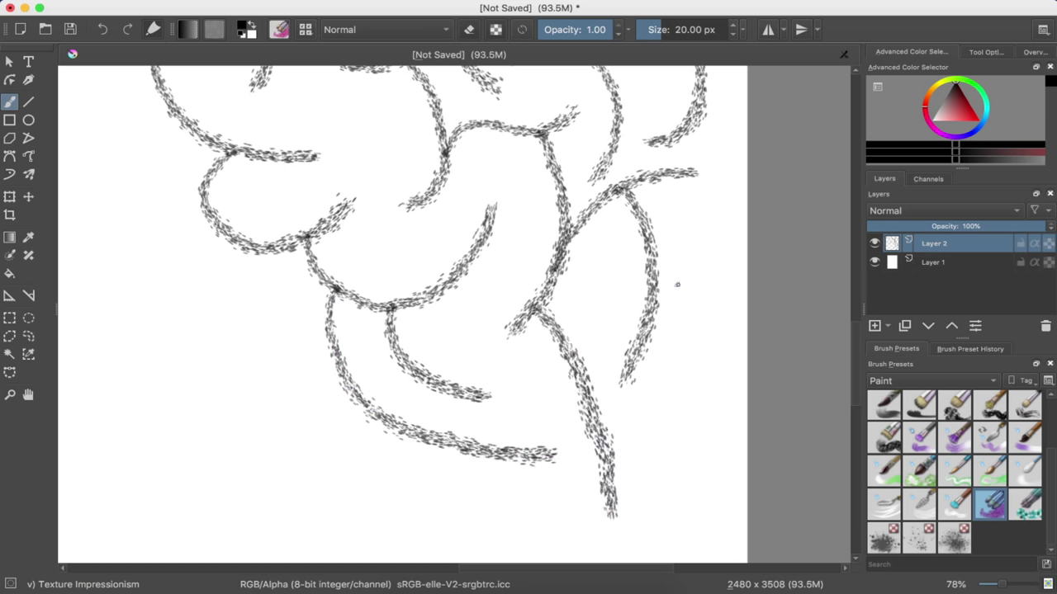
mouse_move(654, 264)
mouse_down()
mouse_move(698, 296)
mouse_move(709, 398)
mouse_move(666, 494)
mouse_up()
Return up-left and draw a down-left branch, a looping stroke and a curve sweeping lower left
scroll(649, 383, left, 2)
scroll(649, 383, left, 2)
scroll(649, 383, left, 2)
scroll(649, 383, left, 2)
scroll(648, 383, up, 5)
scroll(649, 383, up, 5)
scroll(649, 383, up, 3)
scroll(649, 383, up, 3)
scroll(649, 383, up, 3)
scroll(649, 383, up, 3)
scroll(649, 383, left, 3)
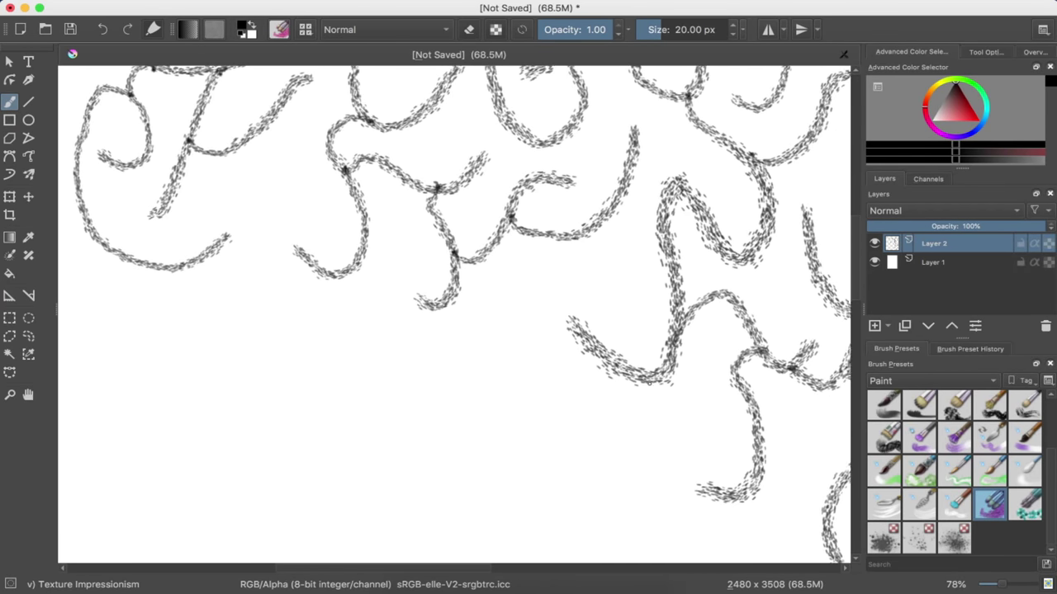
scroll(648, 383, up, 3)
scroll(649, 383, left, 2)
scroll(281, 195, left, 3)
scroll(281, 195, up, 3)
scroll(281, 194, down, 5)
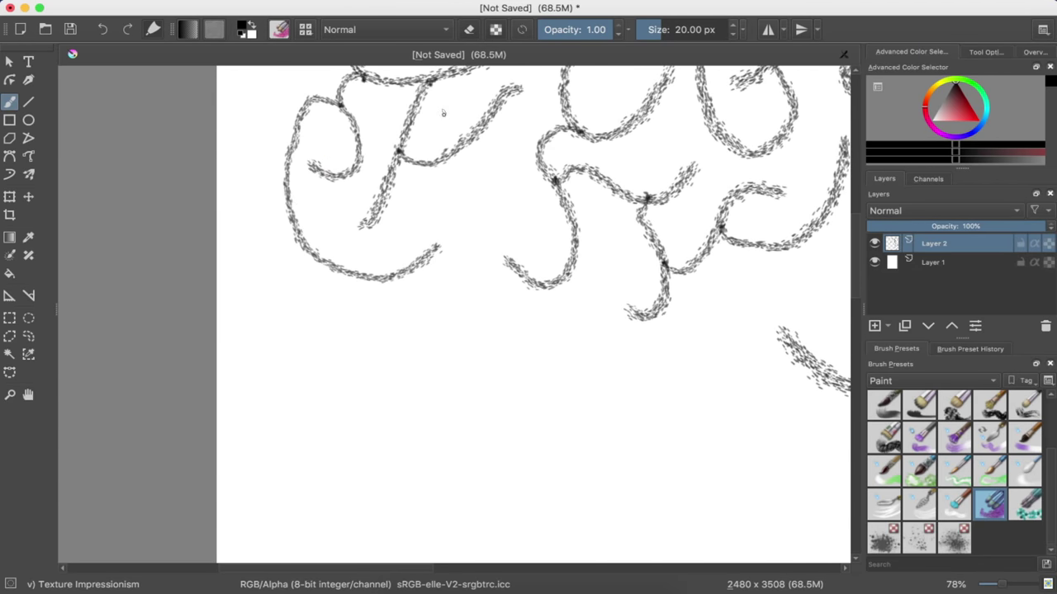
drag(309, 246, 388, 343)
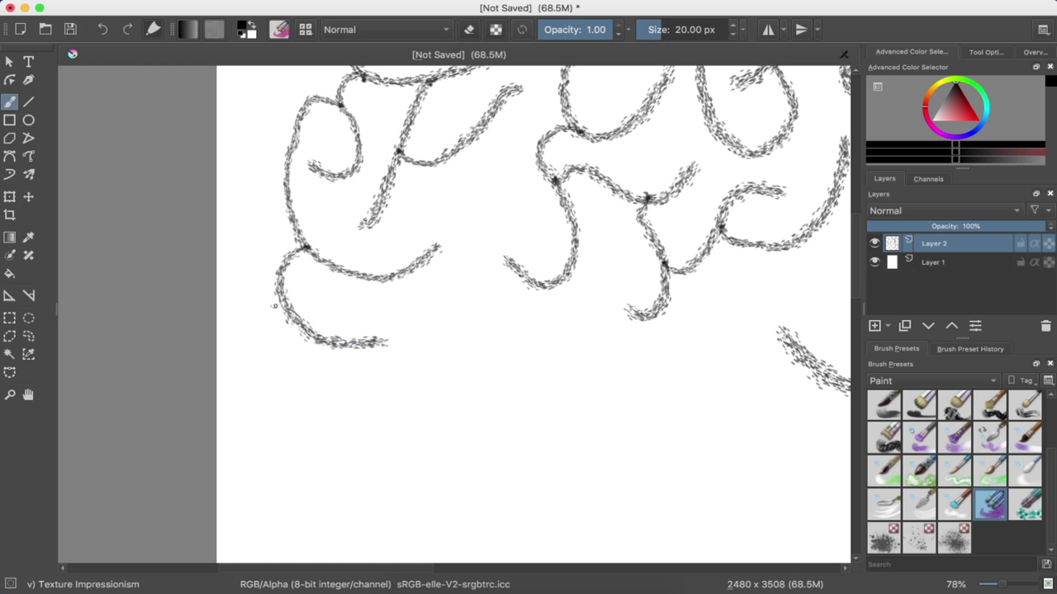
drag(317, 340, 432, 479)
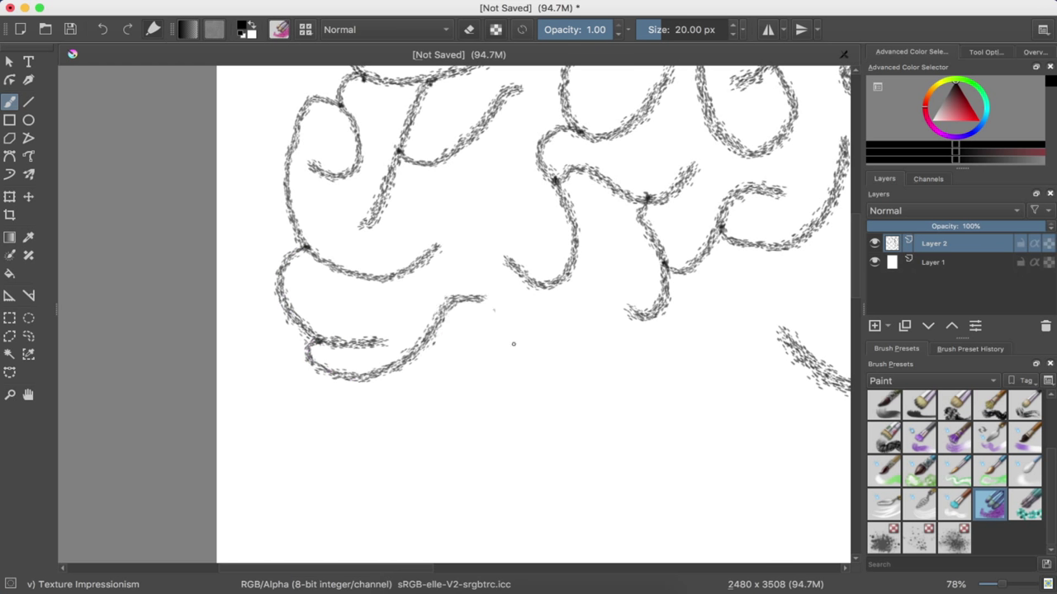
drag(396, 369, 291, 520)
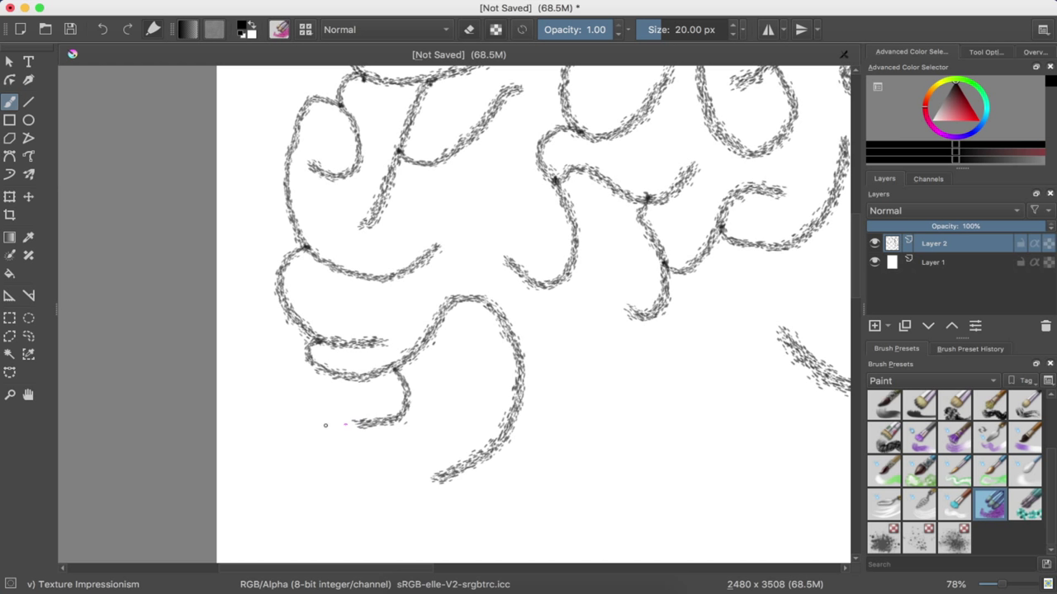
Add a short downward stroke, rightward branches and a small loop with a right branch
drag(338, 422, 384, 545)
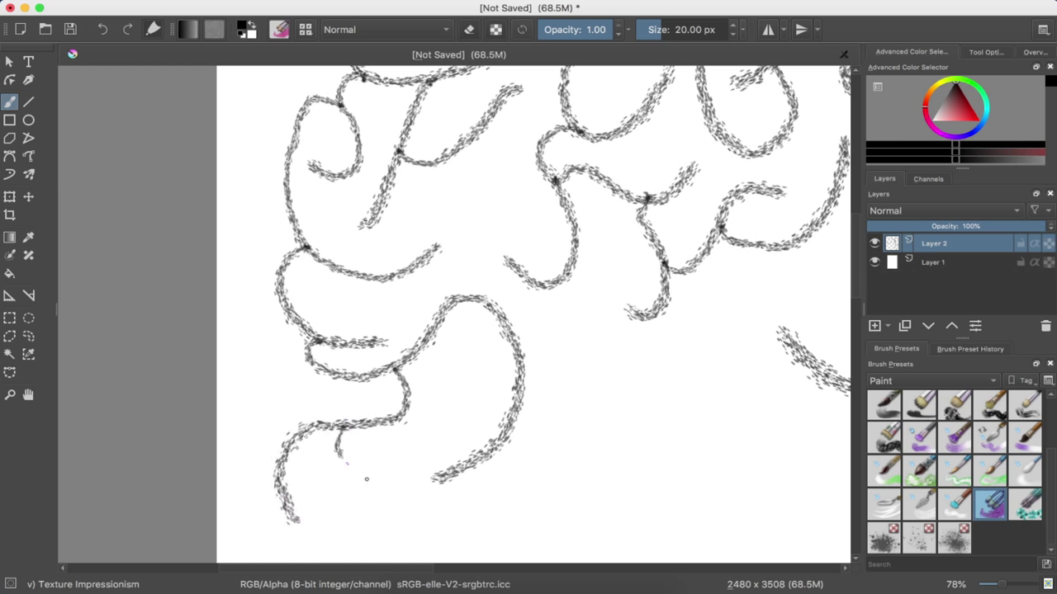
mouse_move(405, 417)
mouse_down()
mouse_move(459, 364)
mouse_move(644, 388)
mouse_move(576, 486)
mouse_up()
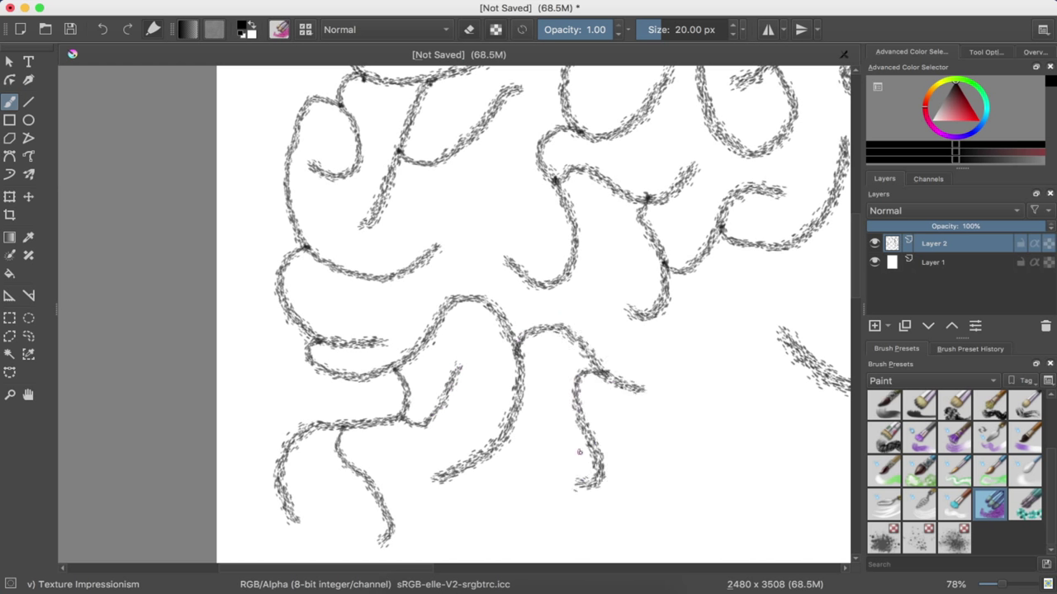
drag(602, 460, 684, 437)
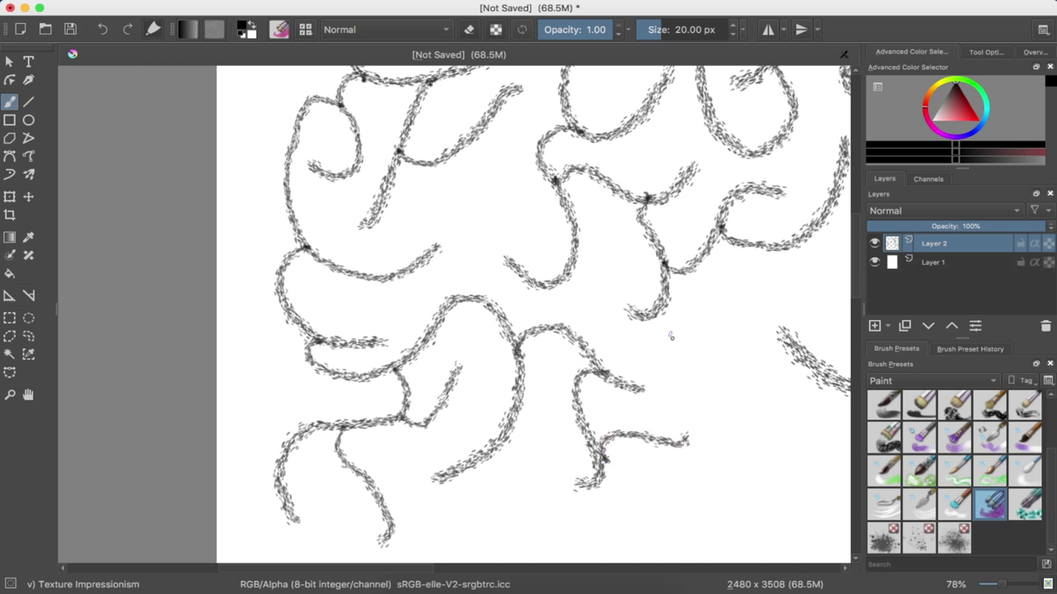
mouse_move(670, 306)
mouse_down()
mouse_move(708, 327)
mouse_move(765, 291)
mouse_up()
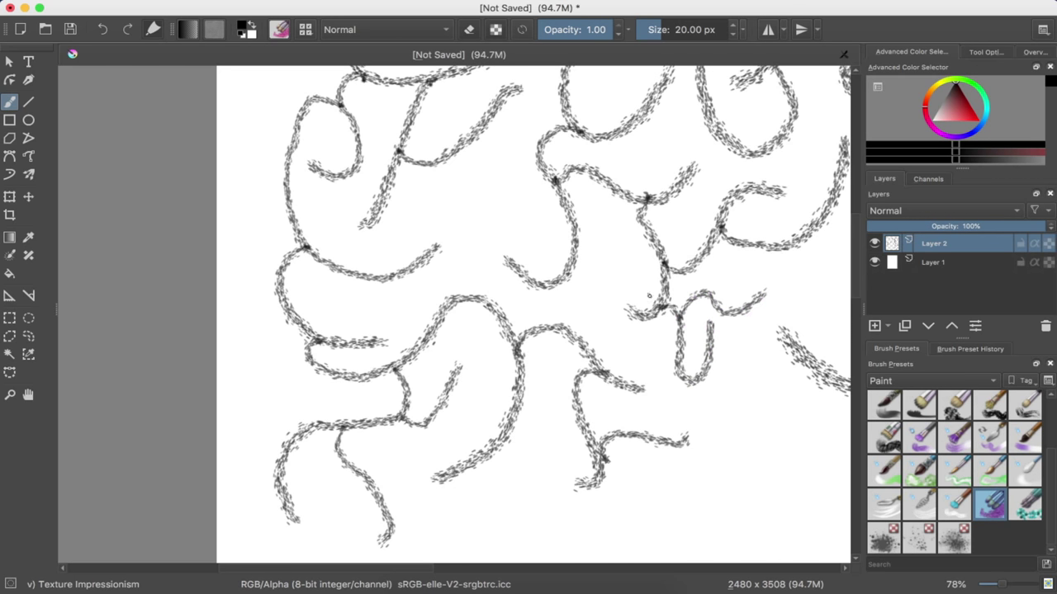
Add two branches curving down from a left line and one off the right-side line
scroll(649, 296, down, 5)
scroll(649, 295, right, 4)
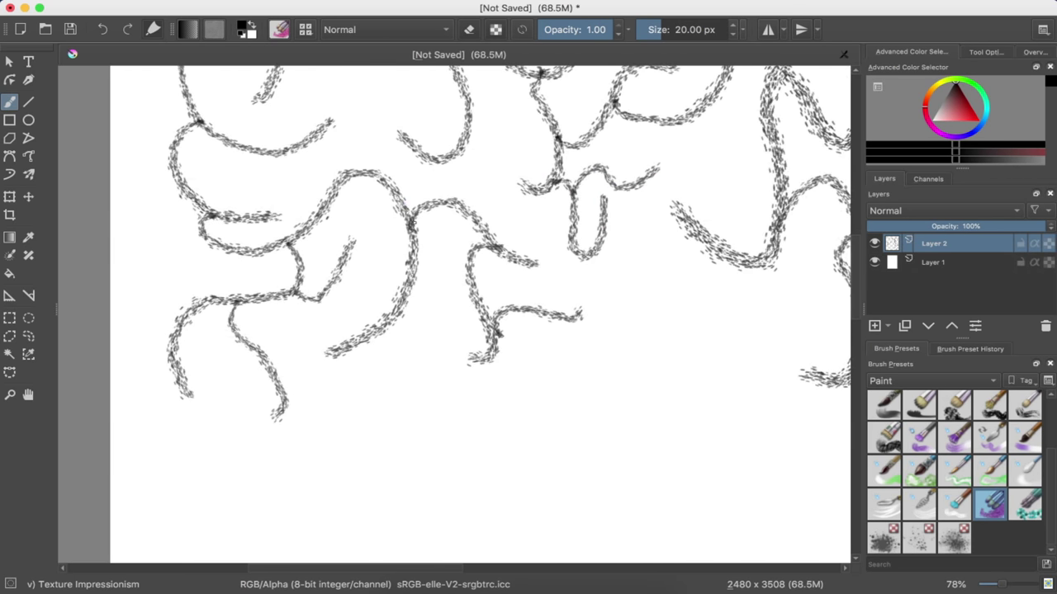
mouse_move(364, 341)
mouse_down()
mouse_move(439, 431)
mouse_move(476, 418)
mouse_up()
mouse_move(403, 415)
mouse_down()
mouse_move(338, 409)
mouse_move(315, 514)
mouse_up()
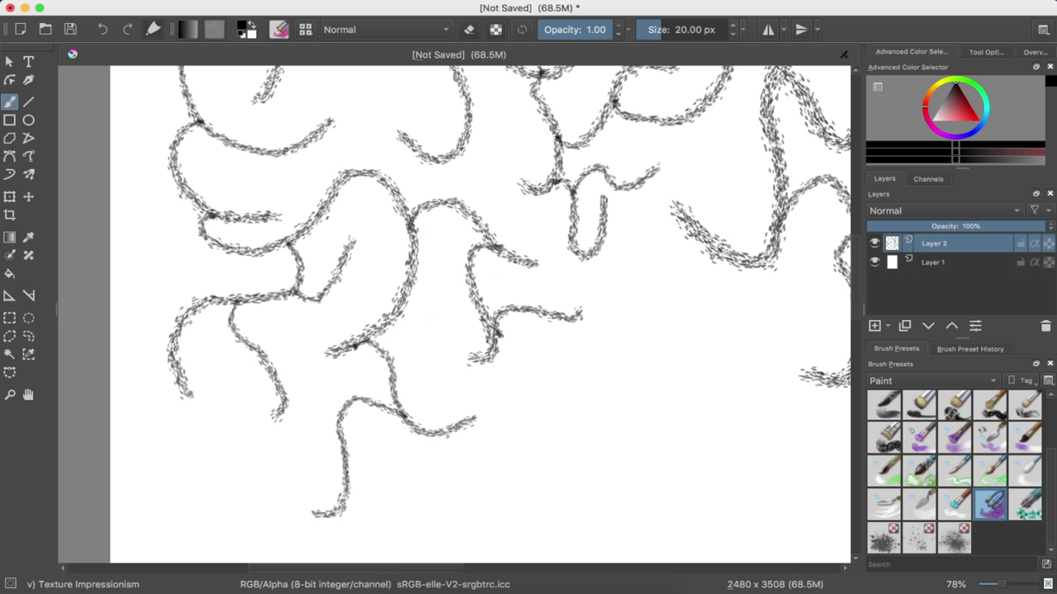
mouse_move(719, 247)
mouse_down()
mouse_move(612, 298)
mouse_move(715, 317)
mouse_move(802, 307)
mouse_move(820, 276)
mouse_up()
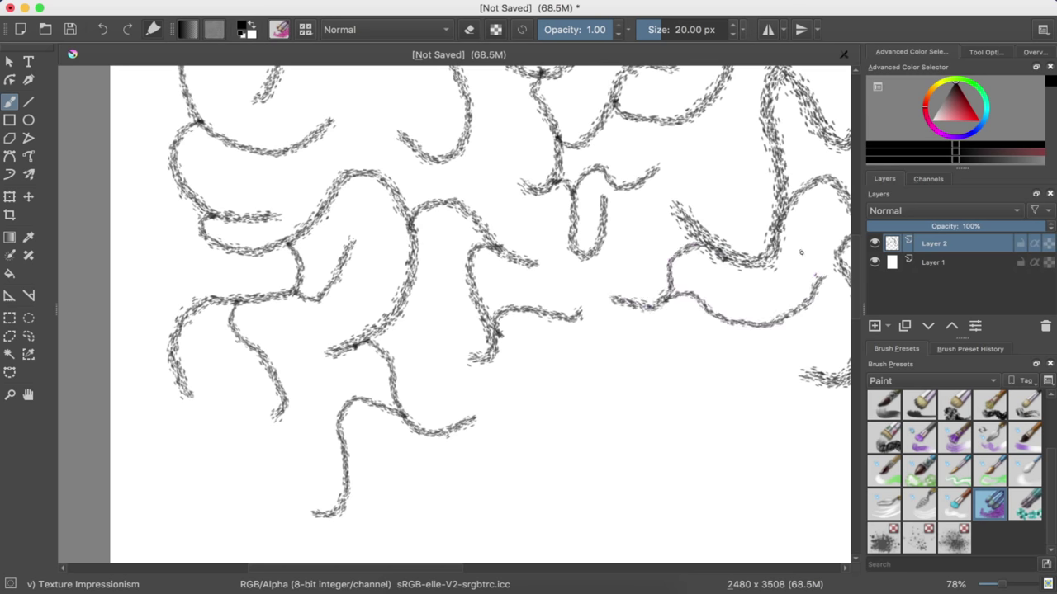
Draw a dipping, rising curve with an up-right extension and two short branches off it
scroll(800, 252, right, 10)
scroll(800, 252, down, 5)
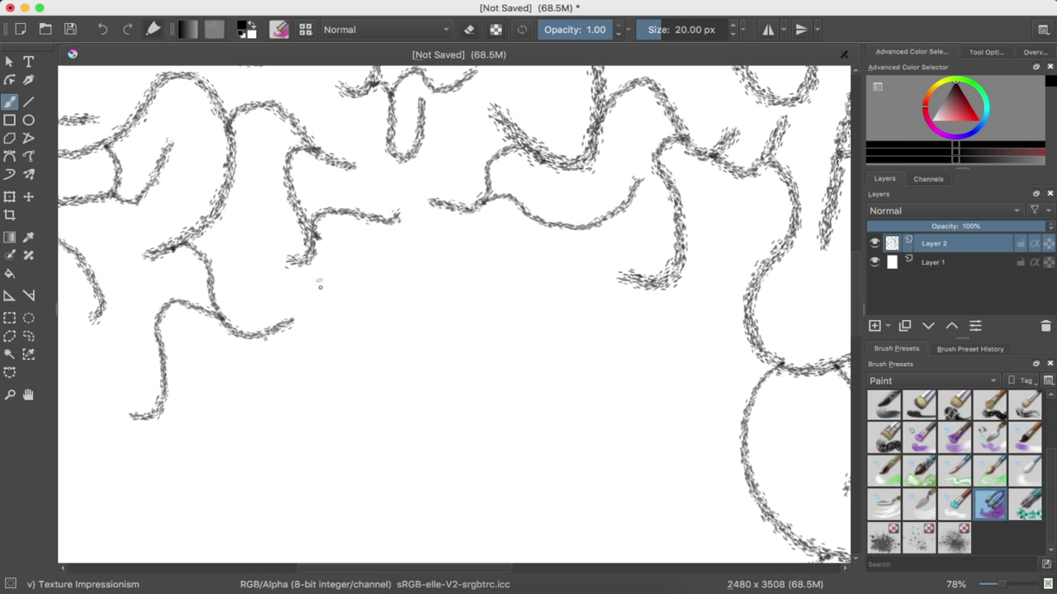
mouse_move(263, 332)
mouse_down()
mouse_move(320, 353)
mouse_move(375, 253)
mouse_up()
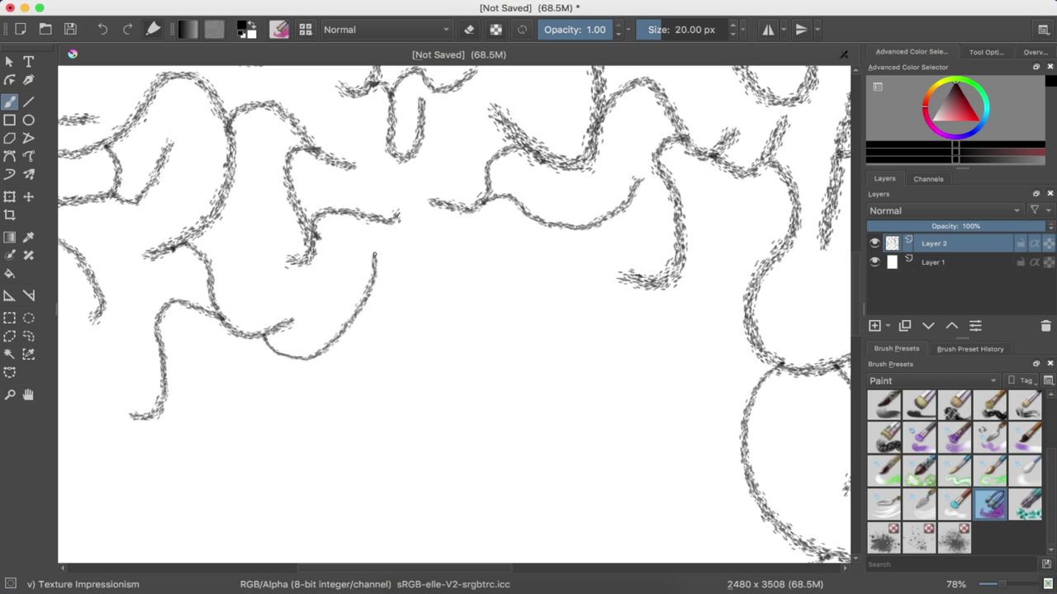
drag(366, 295, 504, 238)
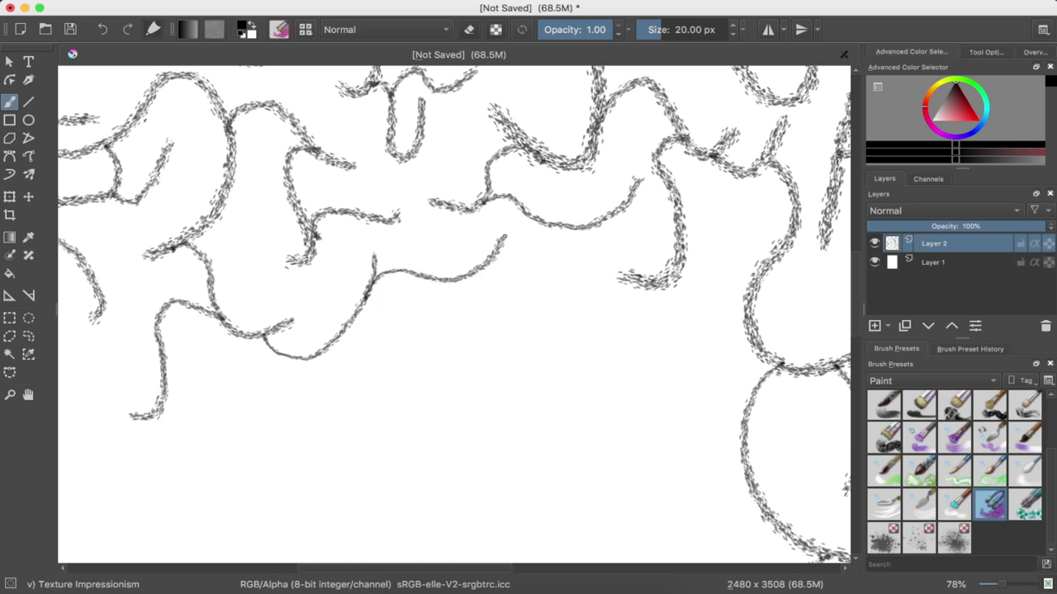
mouse_move(435, 280)
mouse_down()
mouse_move(441, 326)
mouse_move(405, 379)
mouse_up()
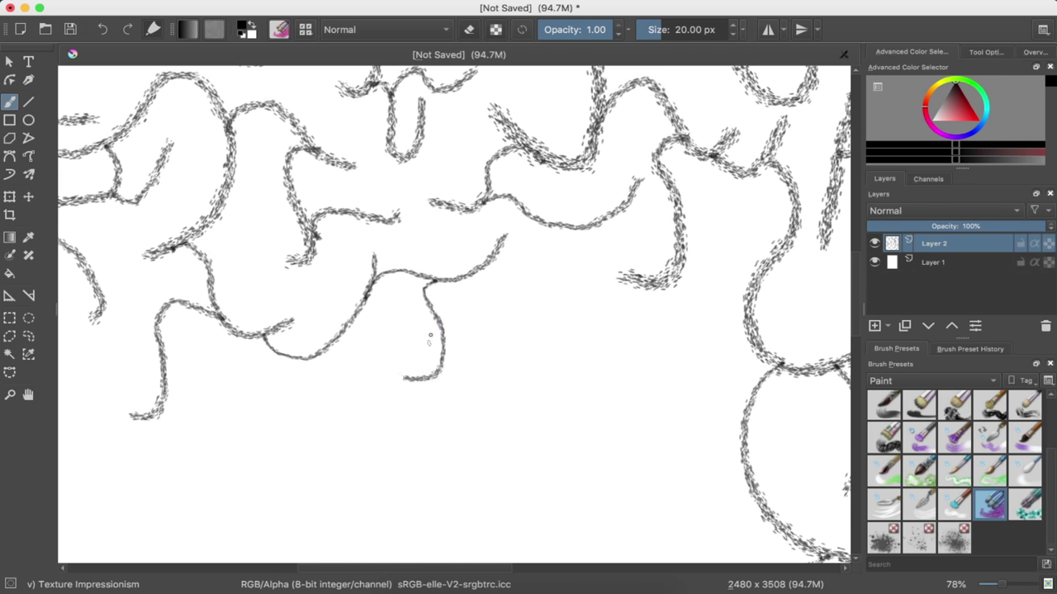
mouse_move(446, 330)
mouse_down()
mouse_move(559, 280)
mouse_move(541, 355)
mouse_move(495, 416)
mouse_move(475, 338)
mouse_move(487, 334)
mouse_up()
Extend strokes from the loop right, down-left and up-right, plus a long stroke from the circle
mouse_move(547, 365)
mouse_down()
mouse_move(570, 337)
mouse_move(640, 351)
mouse_move(652, 318)
mouse_up()
mouse_move(625, 354)
mouse_down()
mouse_move(593, 389)
mouse_move(545, 485)
mouse_up()
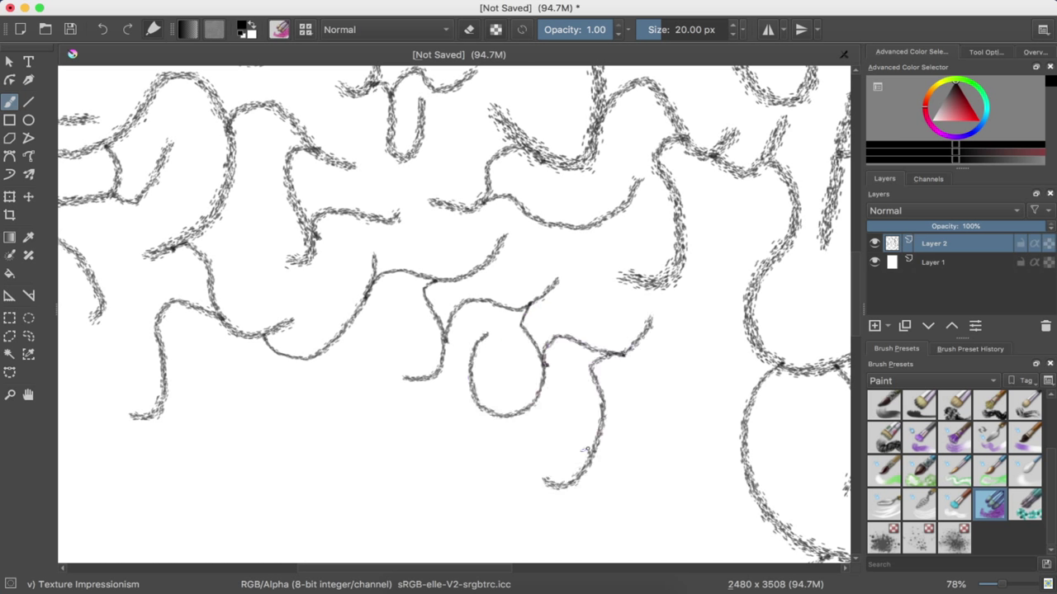
mouse_move(600, 429)
mouse_down()
mouse_move(675, 391)
mouse_move(708, 284)
mouse_up()
mouse_move(678, 241)
mouse_down()
mouse_move(708, 216)
mouse_move(763, 231)
mouse_up()
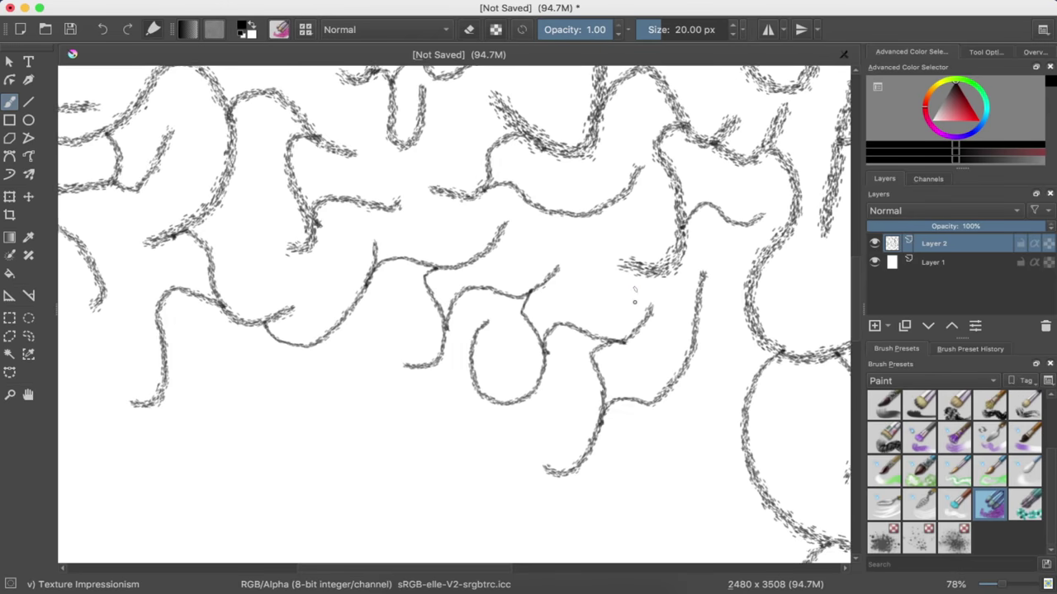
scroll(634, 302, down, 5)
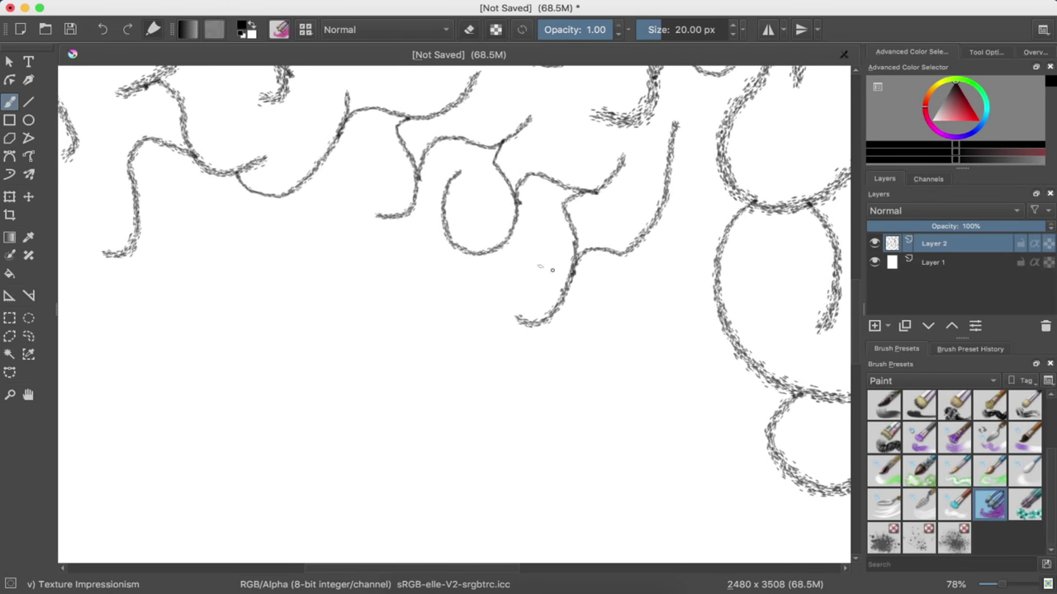
mouse_move(727, 323)
mouse_down()
mouse_move(670, 317)
mouse_move(629, 419)
mouse_move(496, 369)
mouse_up()
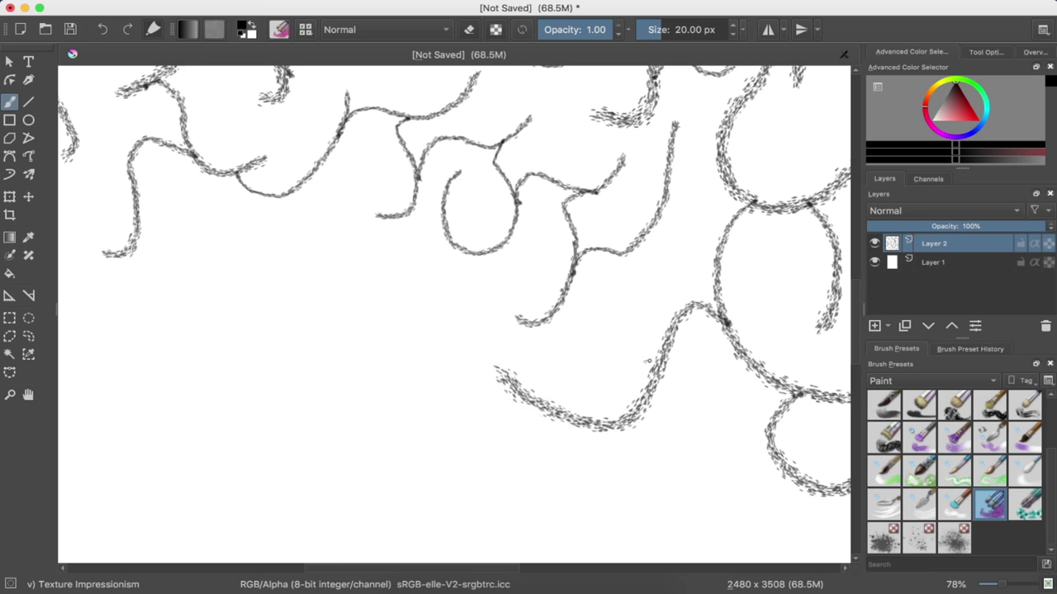
Paint three wavy, dipping curves across the blank middle
scroll(618, 336, right, 5)
scroll(618, 337, down, 3)
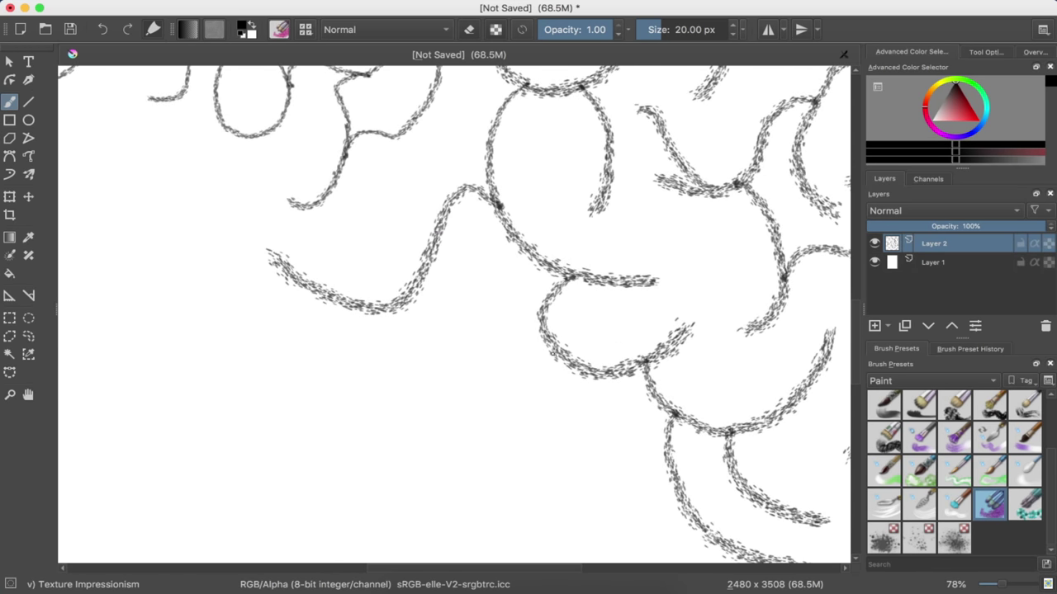
mouse_move(391, 311)
mouse_down()
mouse_move(440, 289)
mouse_move(472, 317)
mouse_move(514, 289)
mouse_up()
mouse_move(570, 366)
mouse_down()
mouse_move(495, 379)
mouse_move(412, 363)
mouse_move(408, 339)
mouse_up()
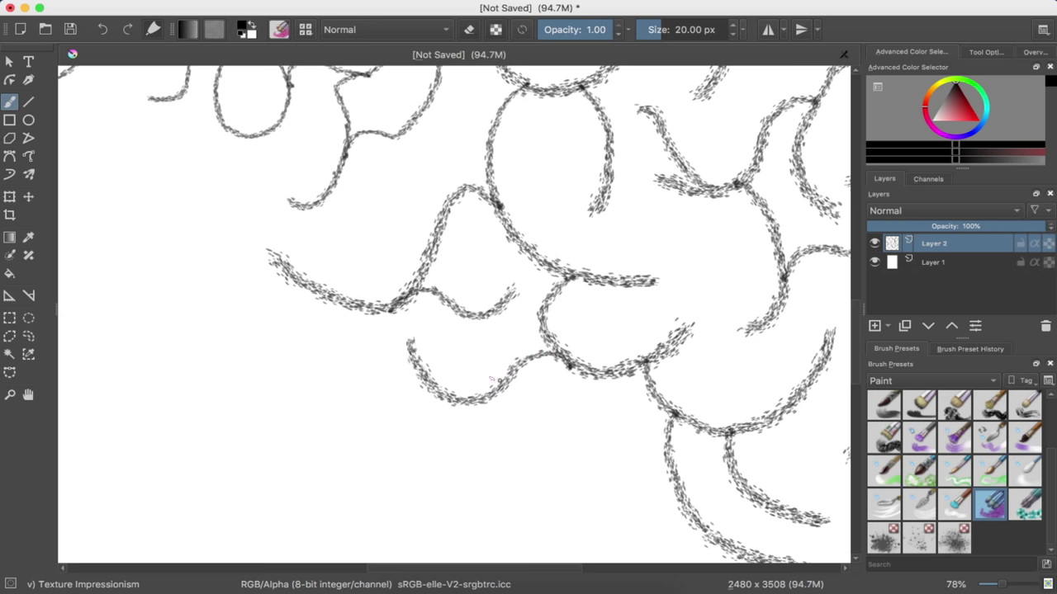
mouse_move(461, 401)
mouse_down()
mouse_move(561, 446)
mouse_move(623, 409)
mouse_up()
scroll(577, 381, down, 5)
Draw a long curve sweeping up-left, a stroke between lines and a long downward branch
scroll(576, 381, down, 5)
scroll(576, 380, down, 5)
scroll(576, 381, down, 5)
scroll(577, 380, left, 3)
scroll(576, 381, up, 1)
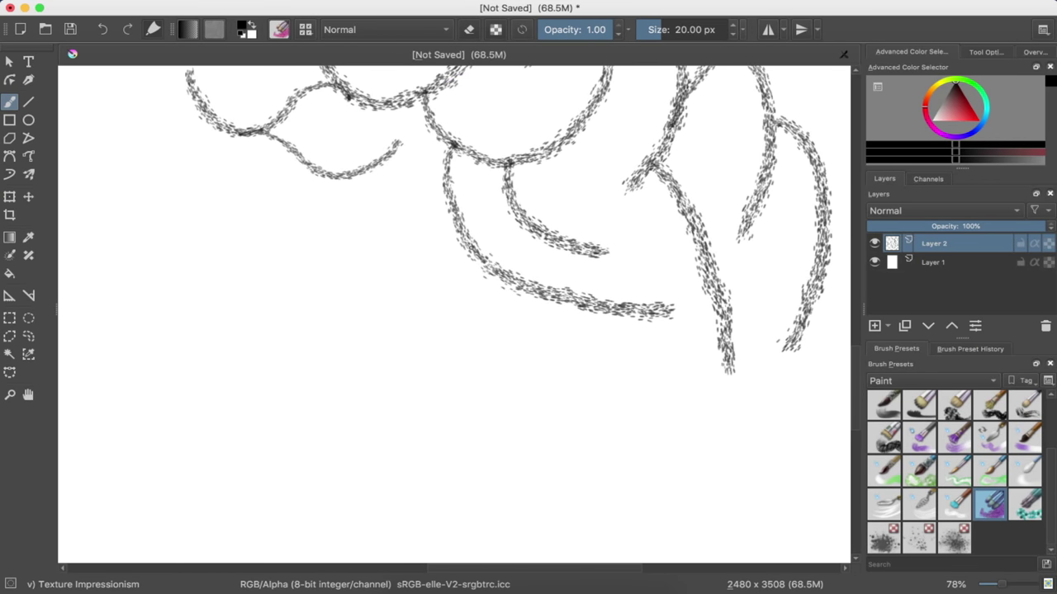
mouse_move(475, 252)
mouse_down()
mouse_move(417, 222)
mouse_move(282, 248)
mouse_move(141, 177)
mouse_move(132, 109)
mouse_up()
mouse_move(211, 129)
mouse_down()
mouse_move(241, 203)
mouse_move(231, 237)
mouse_up()
drag(293, 247, 380, 481)
Add short branches, long diagonal and down-left strokes, and curves through the right area
drag(365, 423, 461, 324)
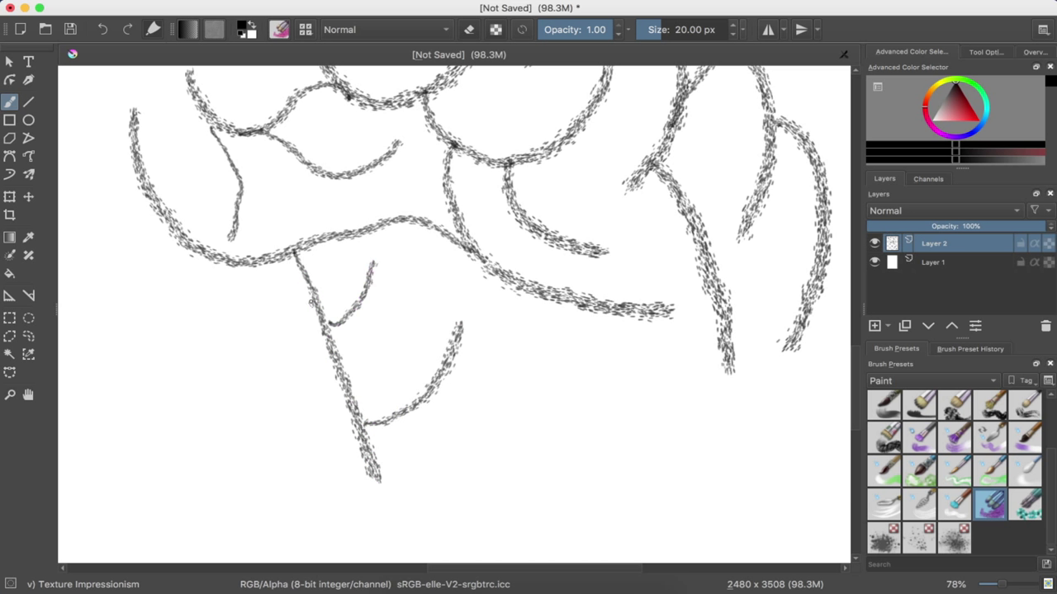
mouse_move(314, 285)
mouse_down()
mouse_move(261, 350)
mouse_move(260, 378)
mouse_up()
mouse_move(334, 359)
mouse_down()
mouse_move(299, 472)
mouse_move(304, 516)
mouse_up()
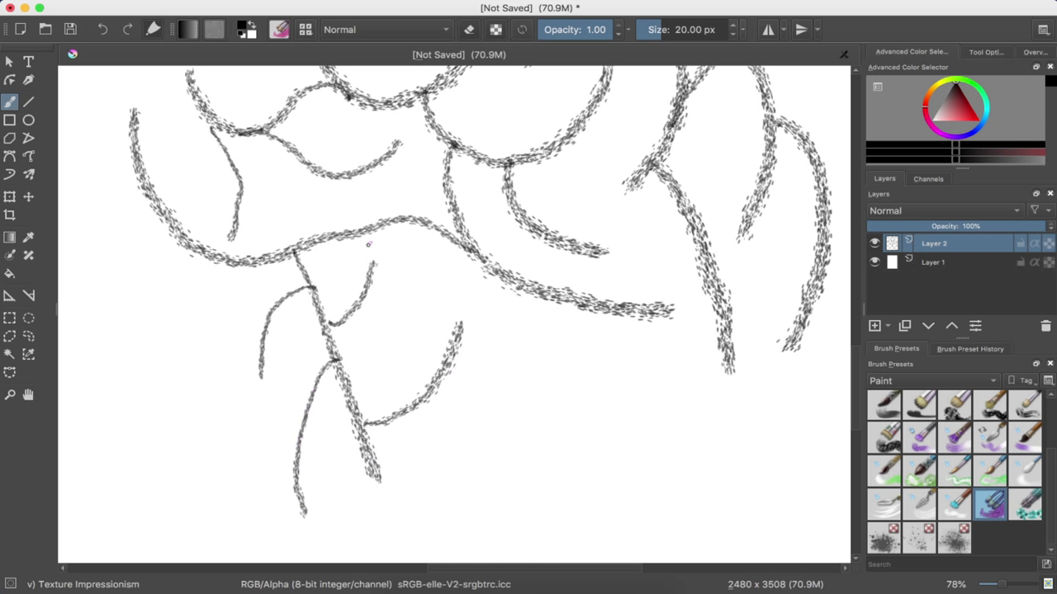
drag(370, 251, 617, 392)
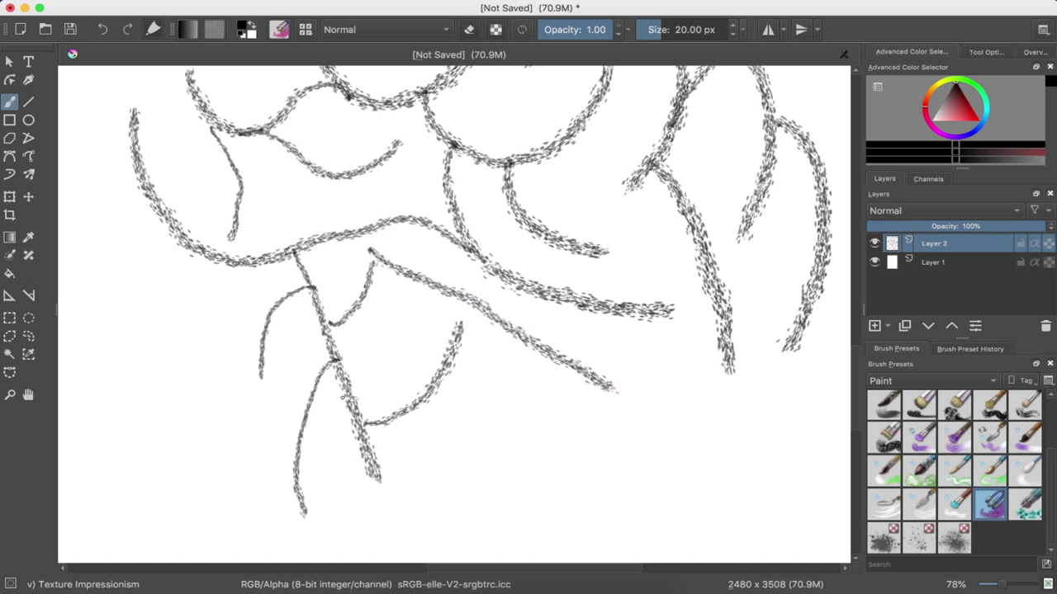
mouse_move(283, 372)
mouse_down()
mouse_move(175, 403)
mouse_move(112, 442)
mouse_up()
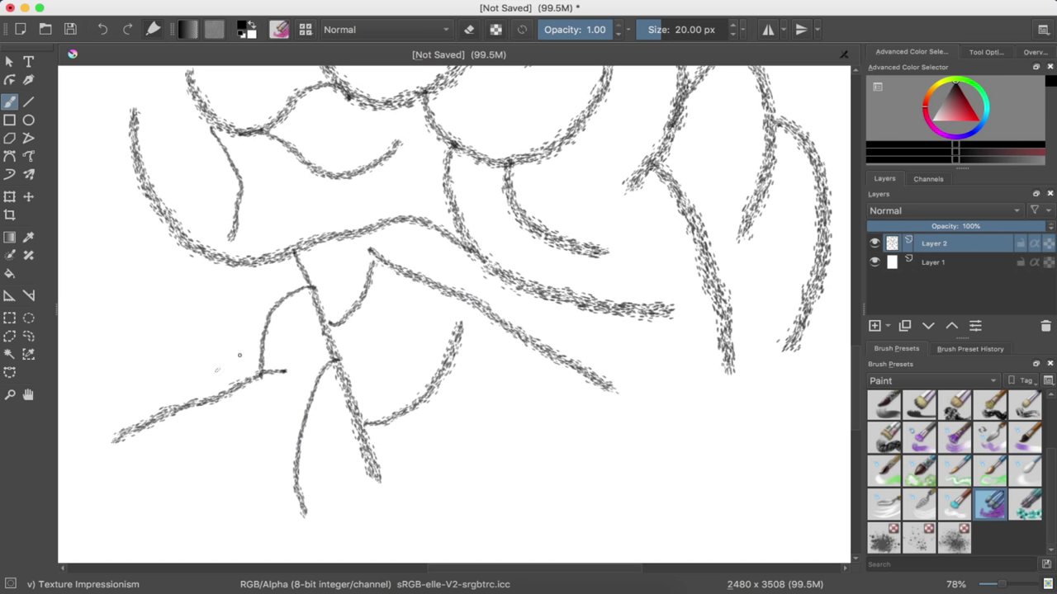
mouse_move(629, 312)
mouse_down()
mouse_move(654, 426)
mouse_move(579, 510)
mouse_up()
mouse_move(452, 435)
mouse_down()
mouse_move(533, 446)
mouse_move(576, 423)
mouse_up()
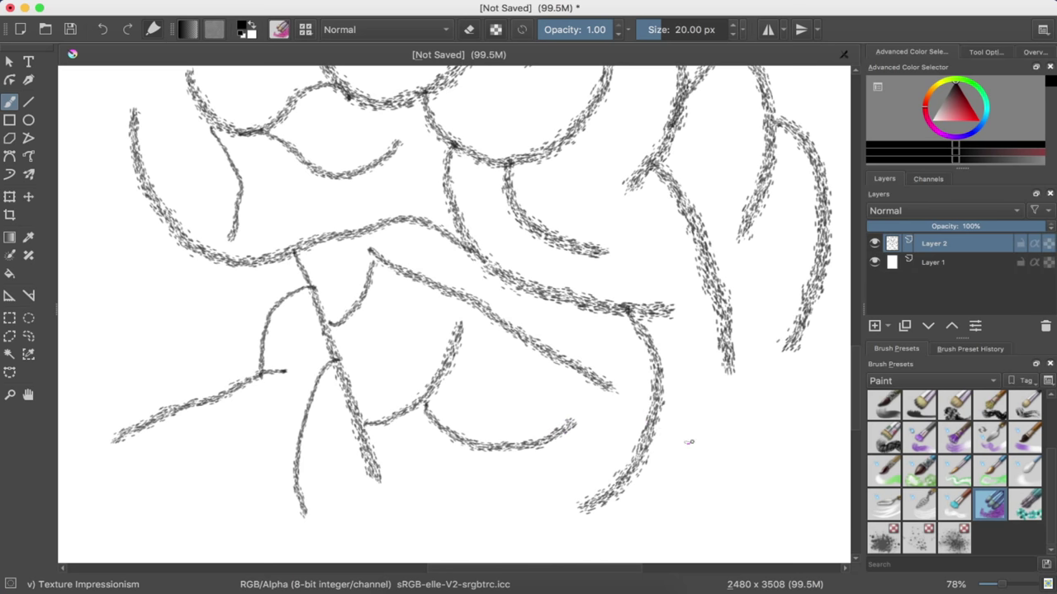
mouse_move(652, 444)
mouse_down()
mouse_move(718, 442)
mouse_move(774, 393)
mouse_up()
Lower down, add right-side branches, an arching stroke and branches joining the central arch
scroll(755, 376, down, 5)
scroll(754, 376, down, 1)
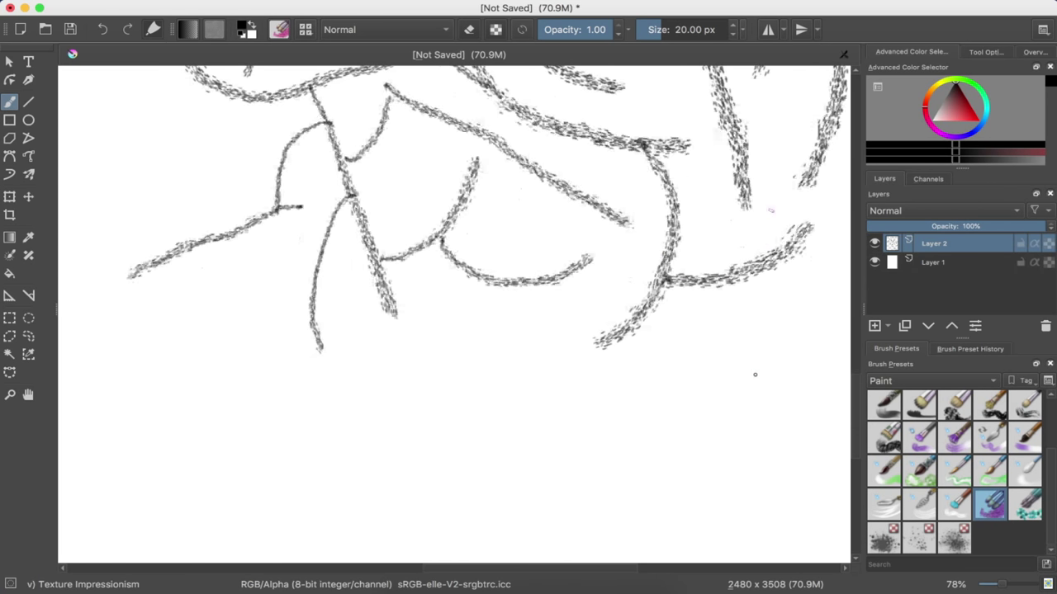
scroll(754, 376, down, 2)
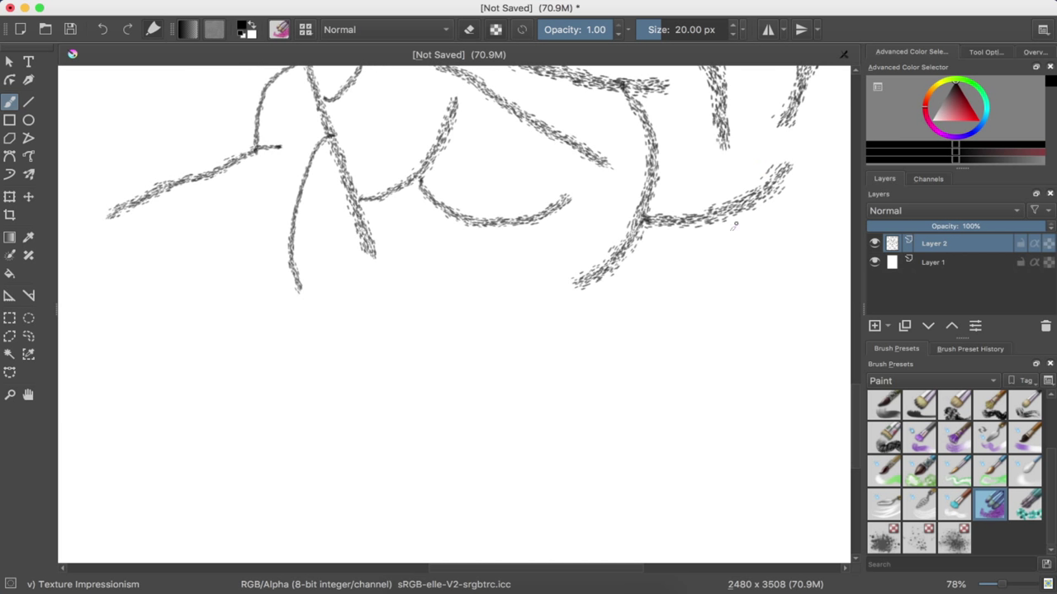
mouse_move(725, 206)
mouse_down()
mouse_move(759, 304)
mouse_move(698, 443)
mouse_up()
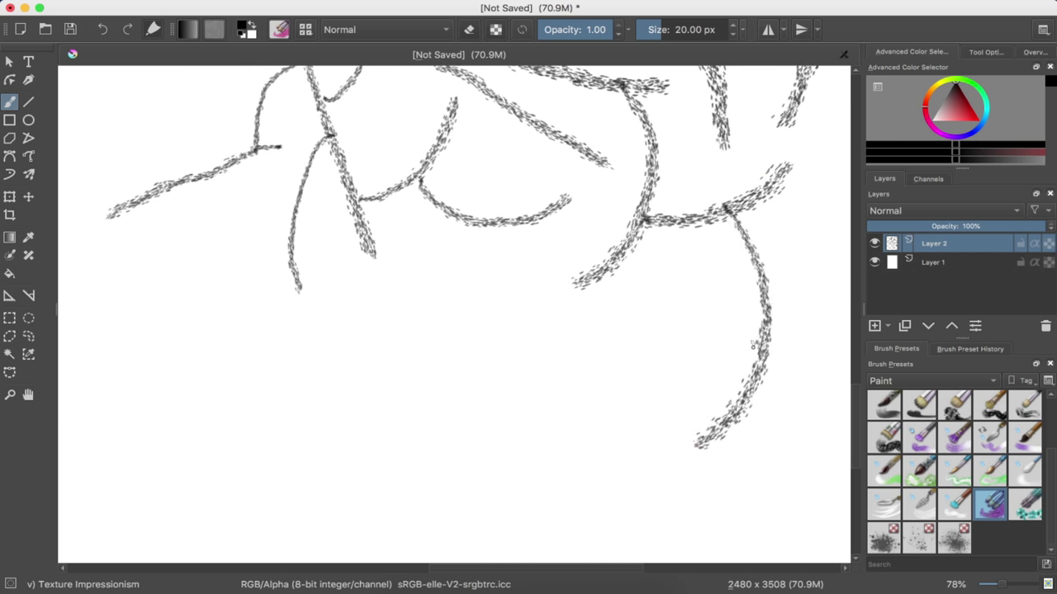
mouse_move(764, 355)
mouse_down()
mouse_move(708, 320)
mouse_move(682, 254)
mouse_up()
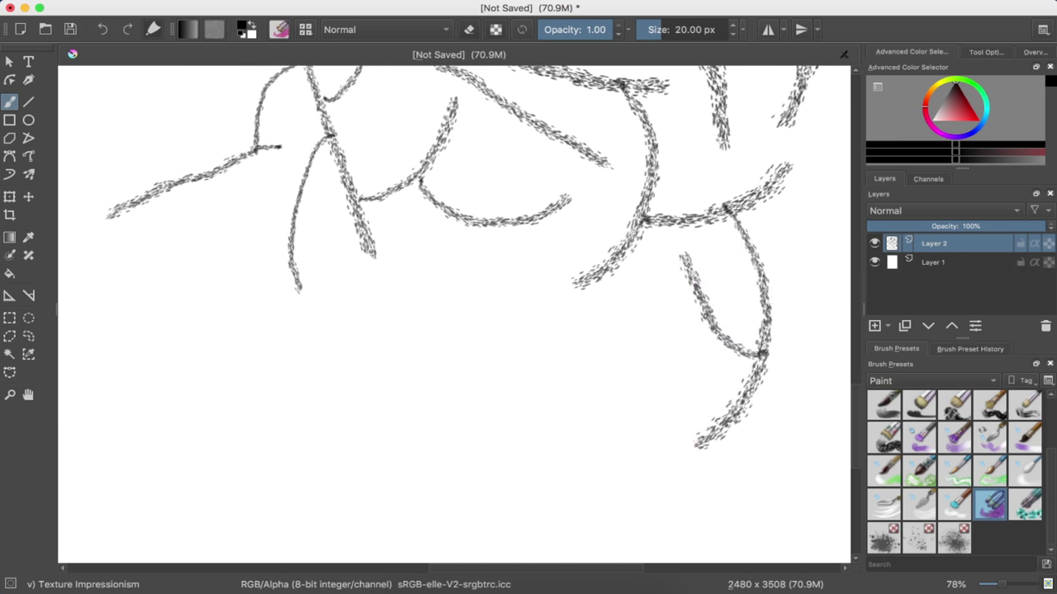
mouse_move(702, 318)
mouse_down()
mouse_move(656, 295)
mouse_move(584, 363)
mouse_move(599, 477)
mouse_up()
mouse_move(715, 416)
mouse_down()
mouse_move(668, 373)
mouse_move(537, 305)
mouse_move(518, 269)
mouse_up()
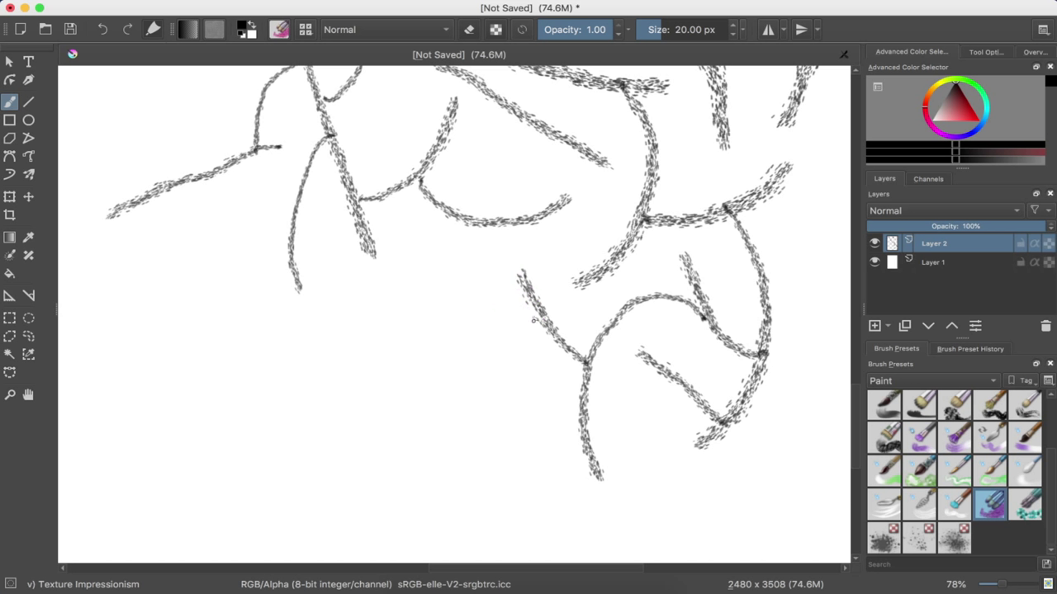
mouse_move(541, 314)
mouse_down()
mouse_move(456, 274)
mouse_move(433, 243)
mouse_up()
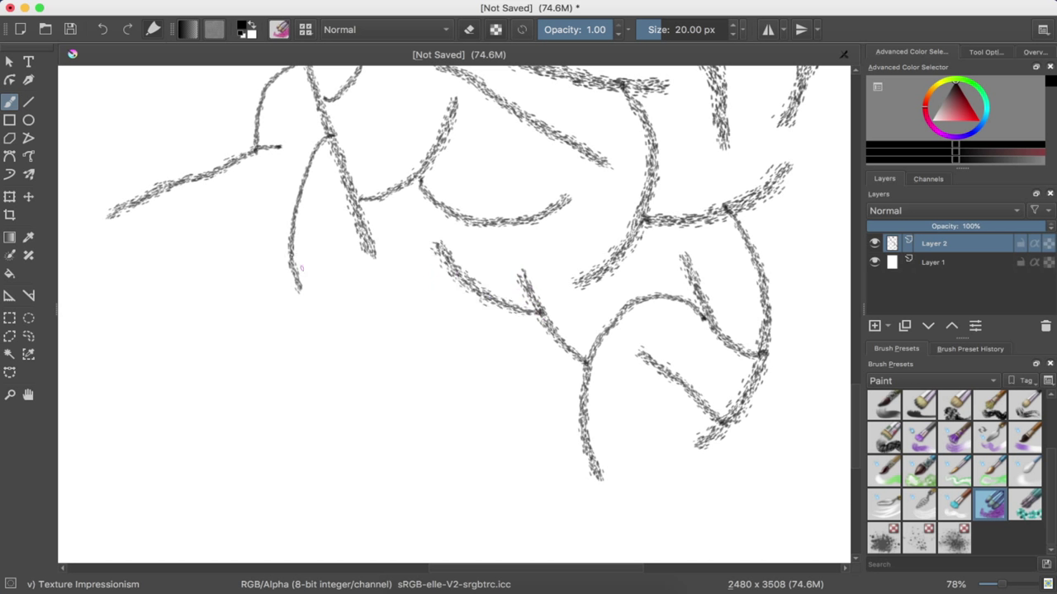
Draw a long stroke across the left middle, a hook near the right edge and curves below centre
mouse_move(168, 241)
mouse_down()
mouse_move(227, 307)
mouse_move(349, 359)
mouse_move(391, 358)
mouse_move(429, 405)
mouse_move(474, 315)
mouse_up()
mouse_move(444, 382)
mouse_down()
mouse_move(482, 394)
mouse_move(512, 459)
mouse_move(503, 508)
mouse_up()
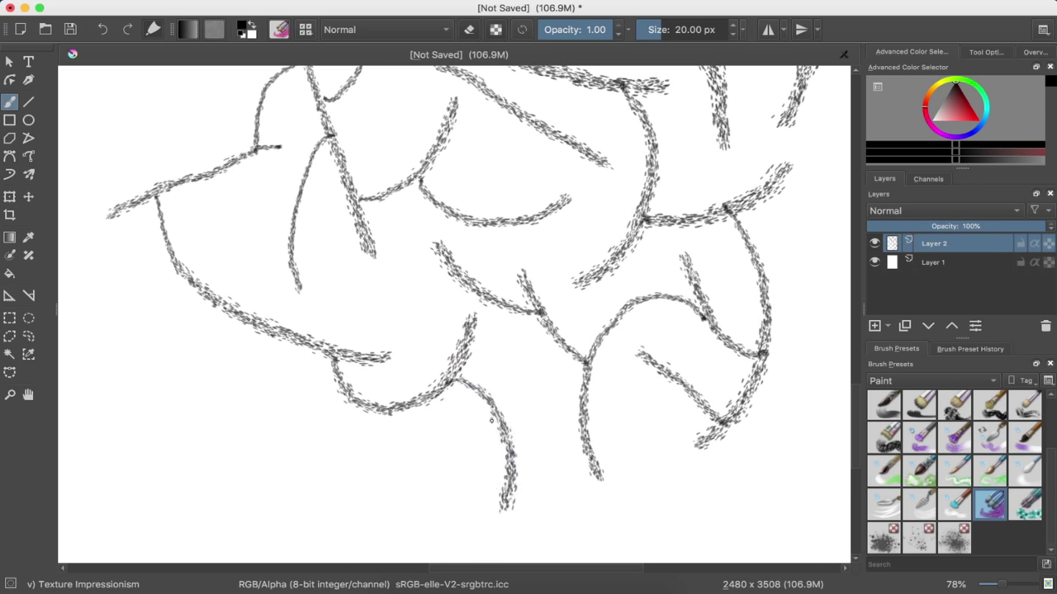
scroll(491, 421, down, 5)
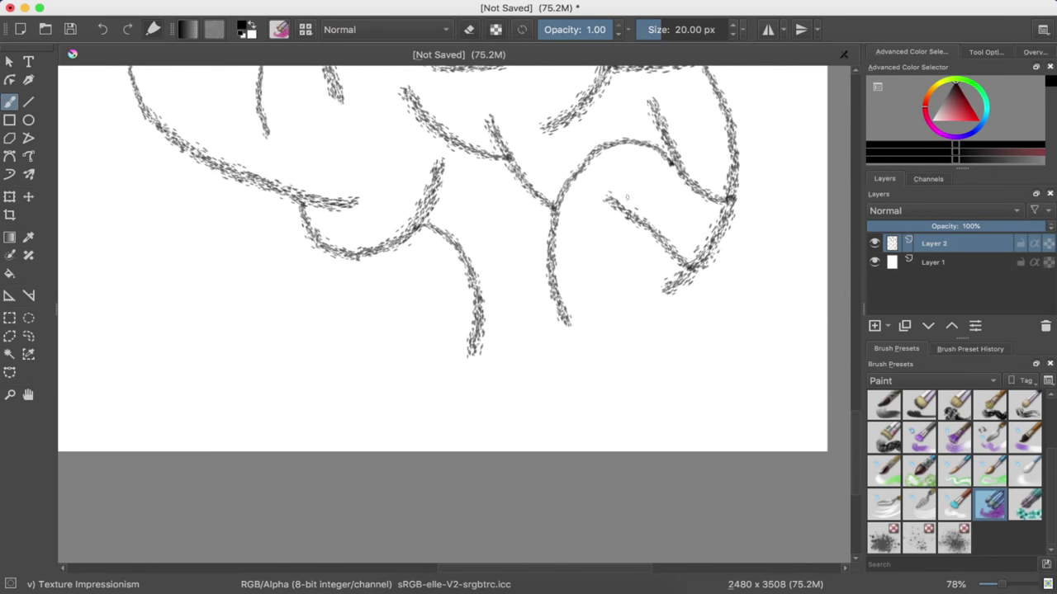
mouse_move(752, 258)
mouse_down()
mouse_move(771, 348)
mouse_move(697, 354)
mouse_up()
mouse_move(553, 288)
mouse_down()
mouse_move(615, 320)
mouse_move(679, 333)
mouse_up()
mouse_move(479, 305)
mouse_down()
mouse_move(510, 334)
mouse_move(608, 364)
mouse_up()
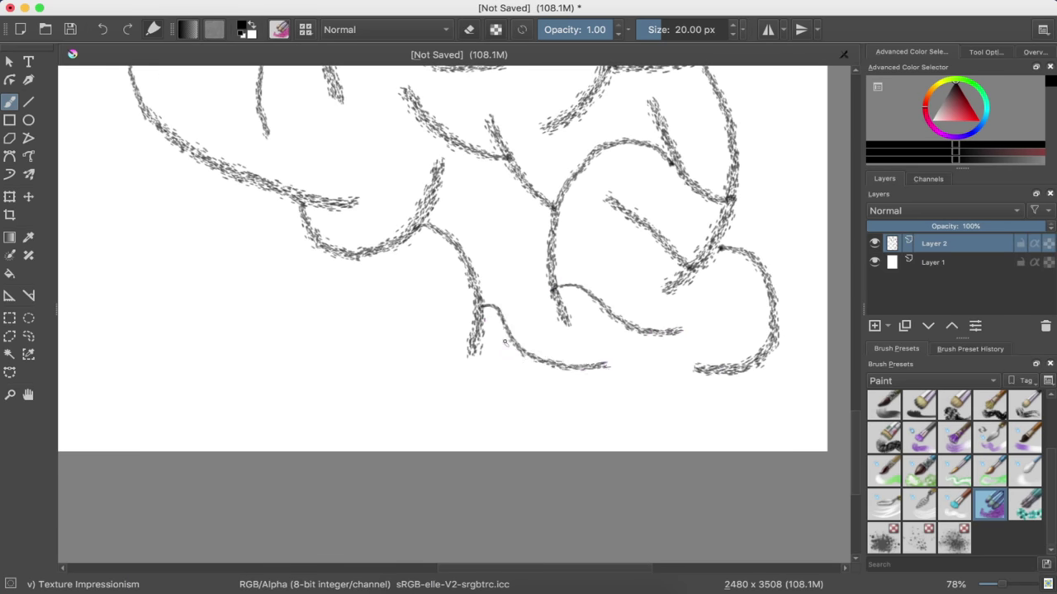
drag(380, 296, 381, 355)
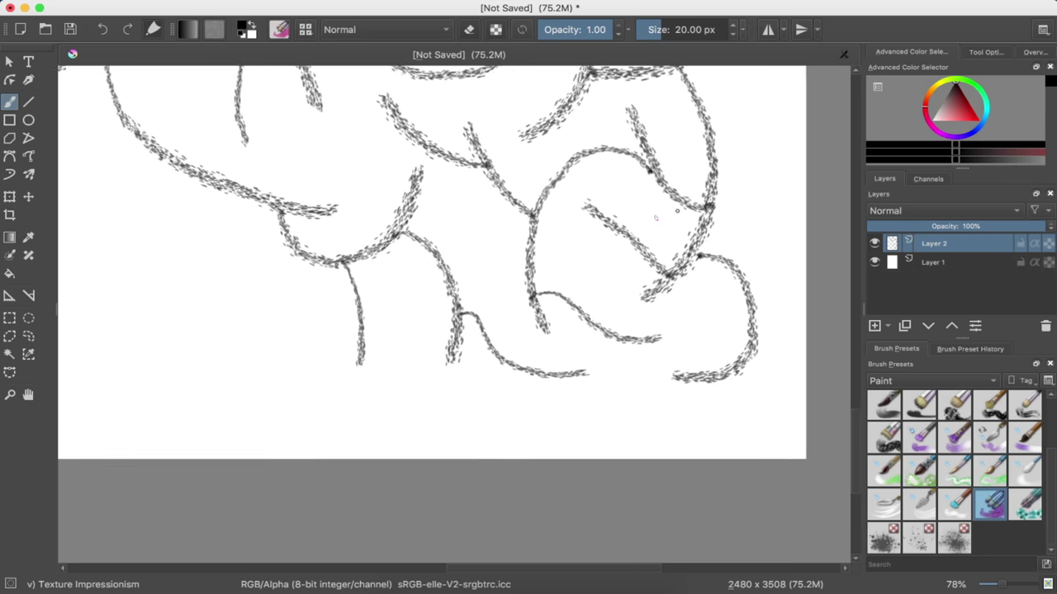
Add a curved branch near the canvas's right edge
scroll(677, 211, up, 3)
scroll(677, 210, right, 5)
scroll(677, 211, down, 2)
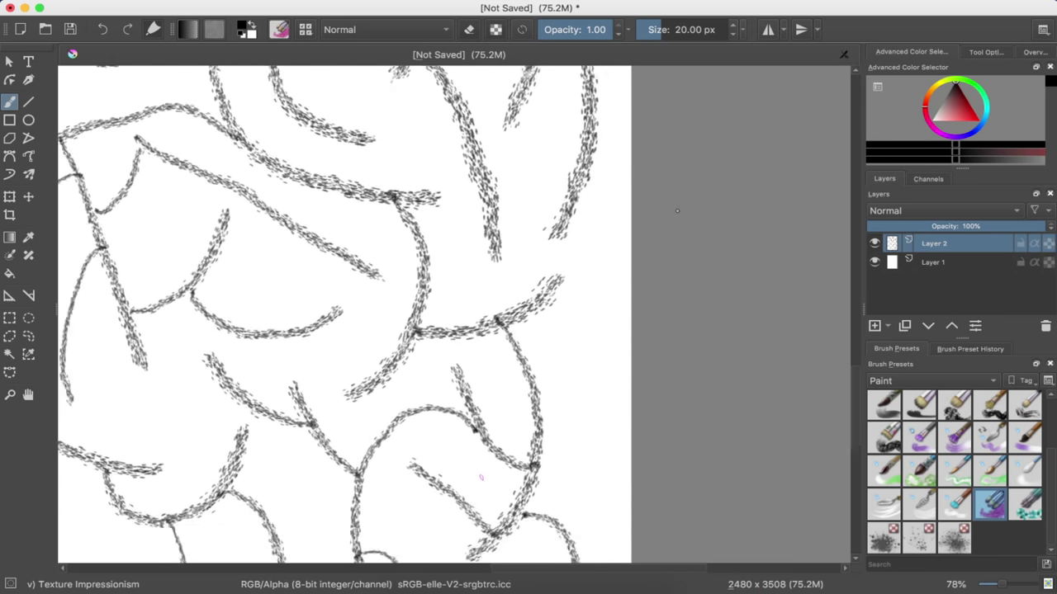
scroll(677, 210, down, 2)
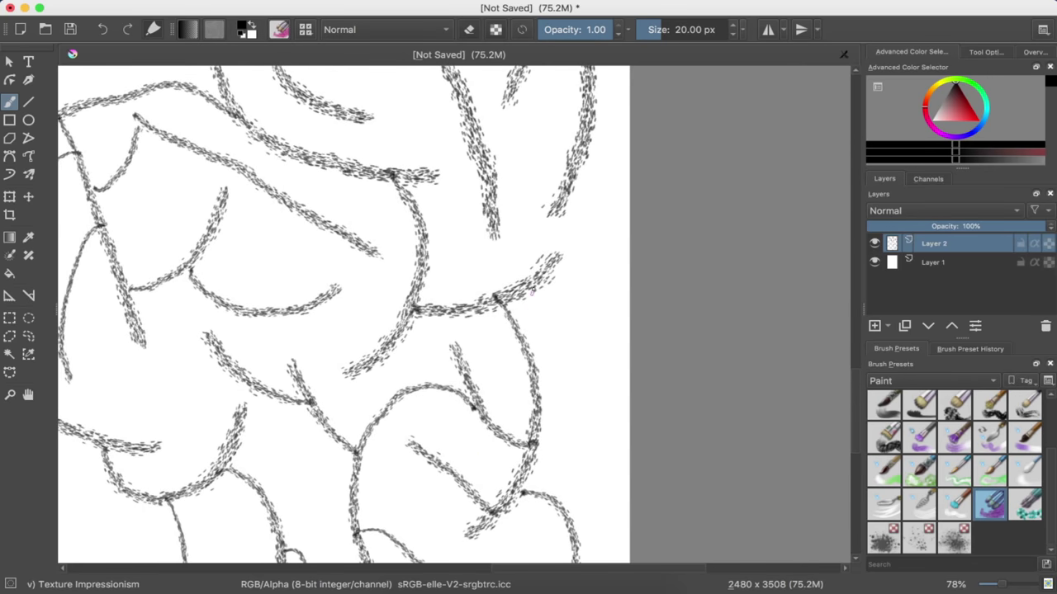
mouse_move(522, 284)
mouse_down()
mouse_move(578, 305)
mouse_move(589, 371)
mouse_up()
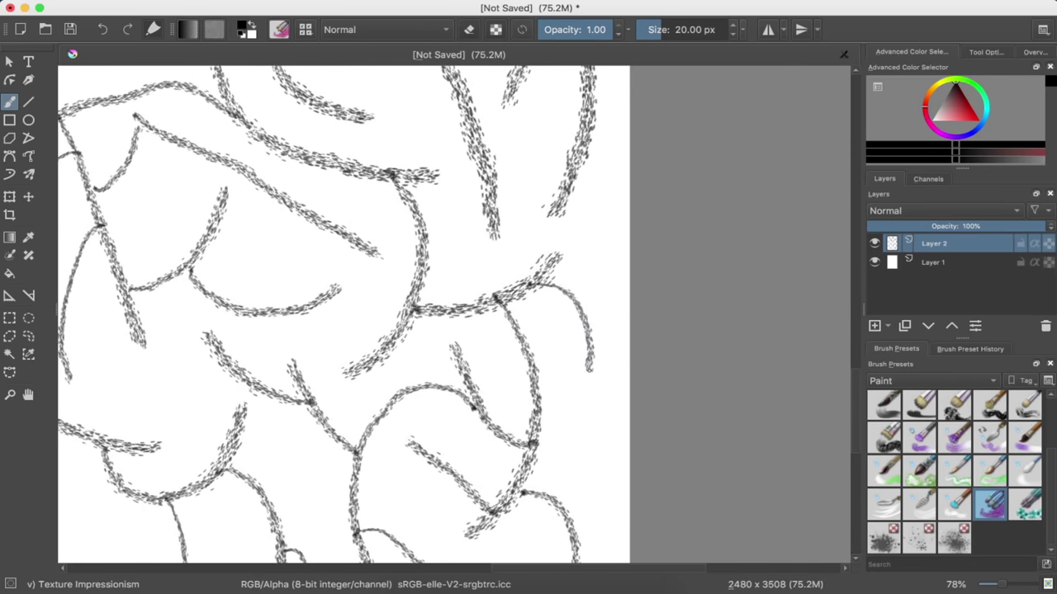
scroll(576, 303, right, 3)
Draw a long curve down through the lower left and a branch sweeping down-left
scroll(576, 303, up, 3)
scroll(576, 303, up, 3)
scroll(577, 303, up, 3)
scroll(576, 303, up, 3)
scroll(576, 303, left, 2)
scroll(576, 303, right, 3)
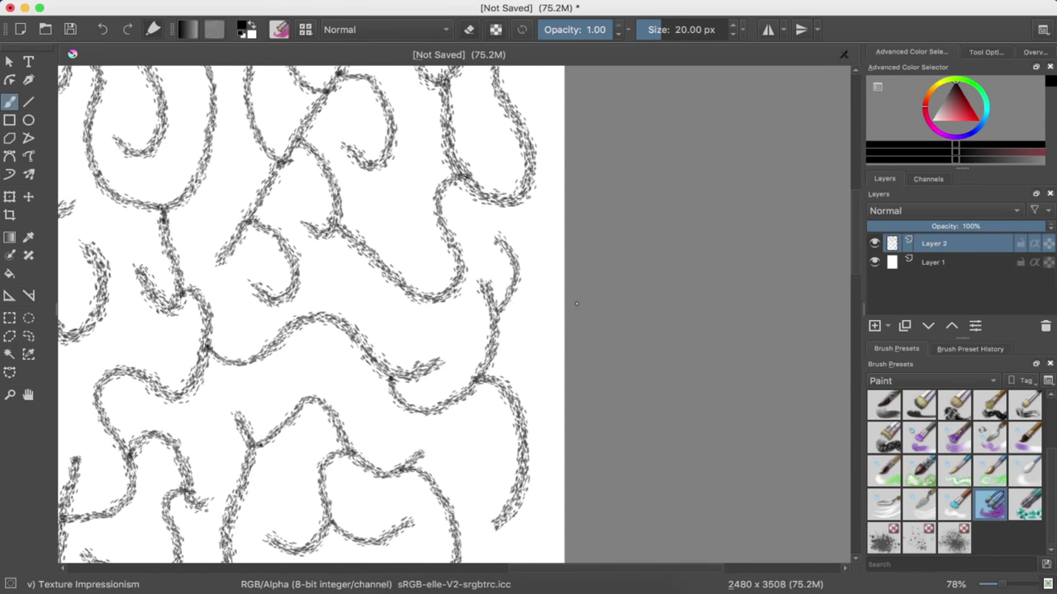
scroll(576, 303, up, 3)
scroll(576, 303, up, 3)
scroll(577, 303, up, 1)
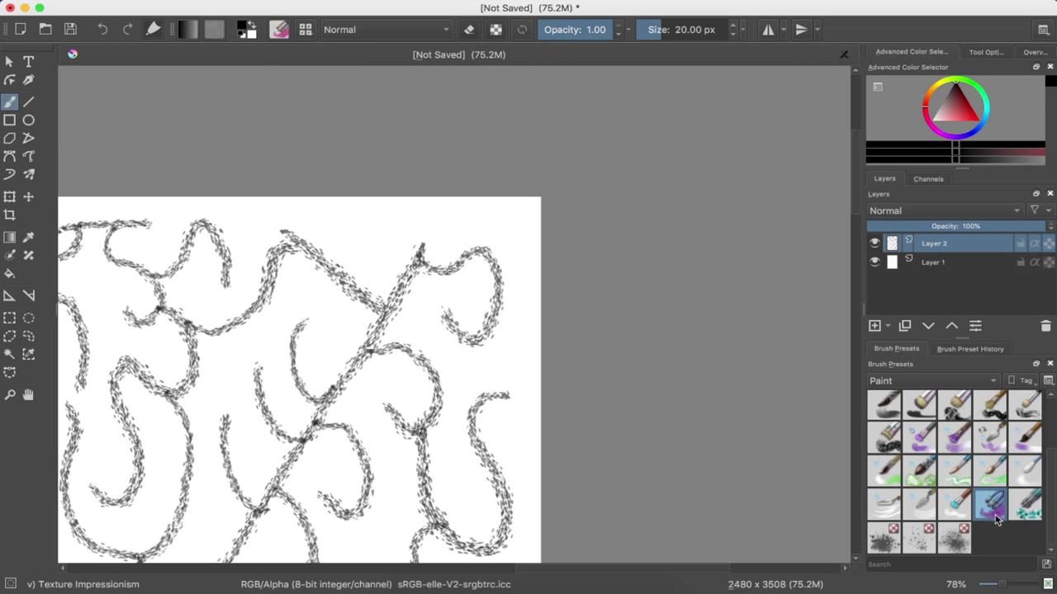
mouse_move(349, 291)
mouse_down()
mouse_move(341, 256)
mouse_move(376, 223)
mouse_up()
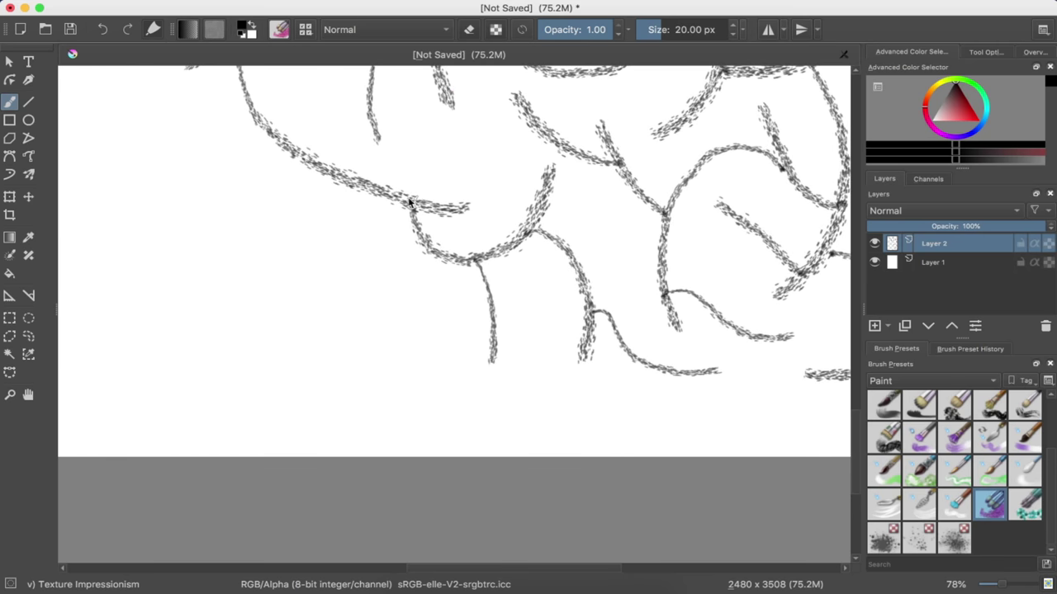
mouse_move(358, 188)
mouse_down()
mouse_move(370, 286)
mouse_move(347, 413)
mouse_move(363, 406)
mouse_move(278, 262)
mouse_move(286, 192)
mouse_up()
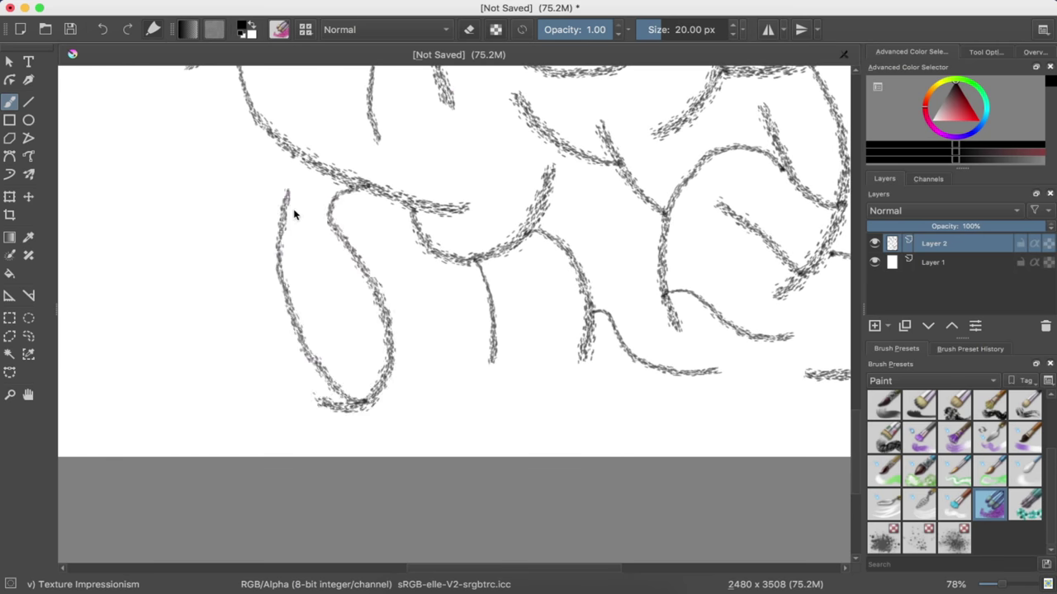
mouse_move(285, 293)
mouse_down()
mouse_move(239, 323)
mouse_move(276, 404)
mouse_up()
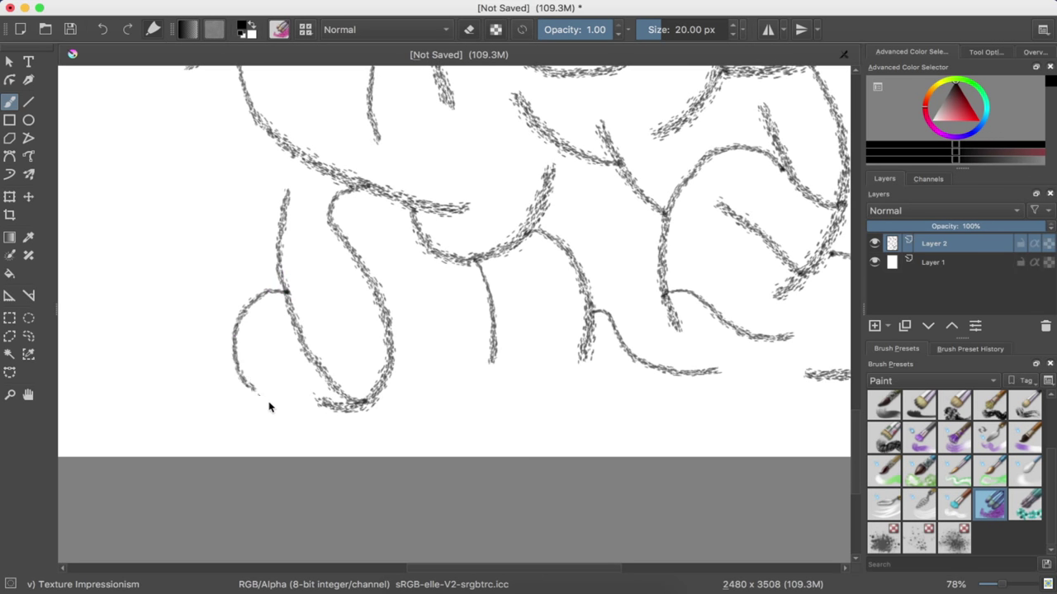
Add looping far-left branches, a wavy bottom stroke and a branch running down-left
mouse_move(255, 129)
mouse_down()
mouse_move(224, 226)
mouse_move(240, 245)
mouse_up()
mouse_move(208, 191)
mouse_down()
mouse_move(184, 248)
mouse_move(221, 294)
mouse_up()
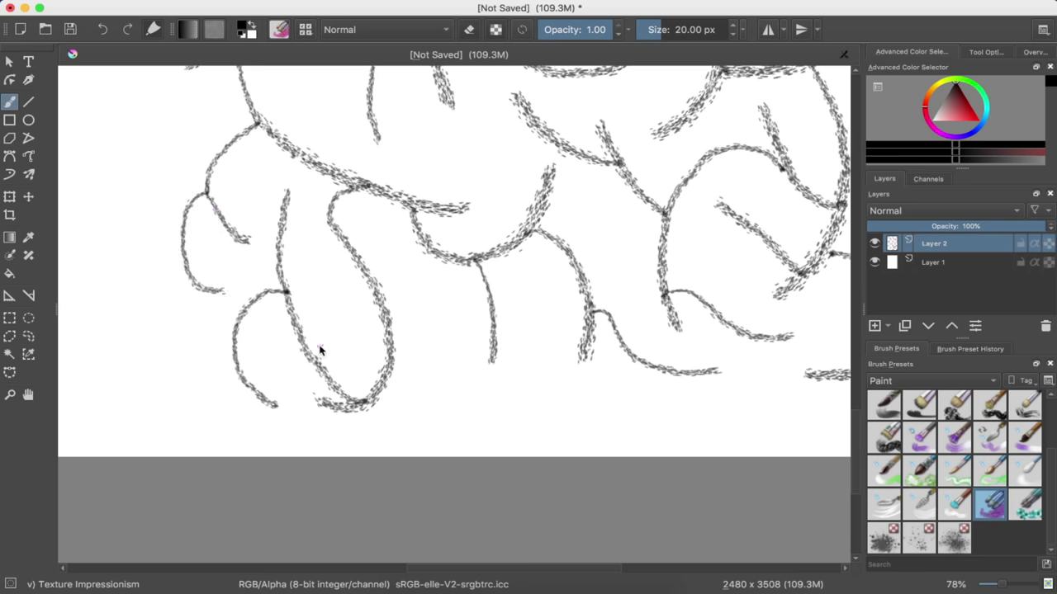
drag(388, 373, 515, 373)
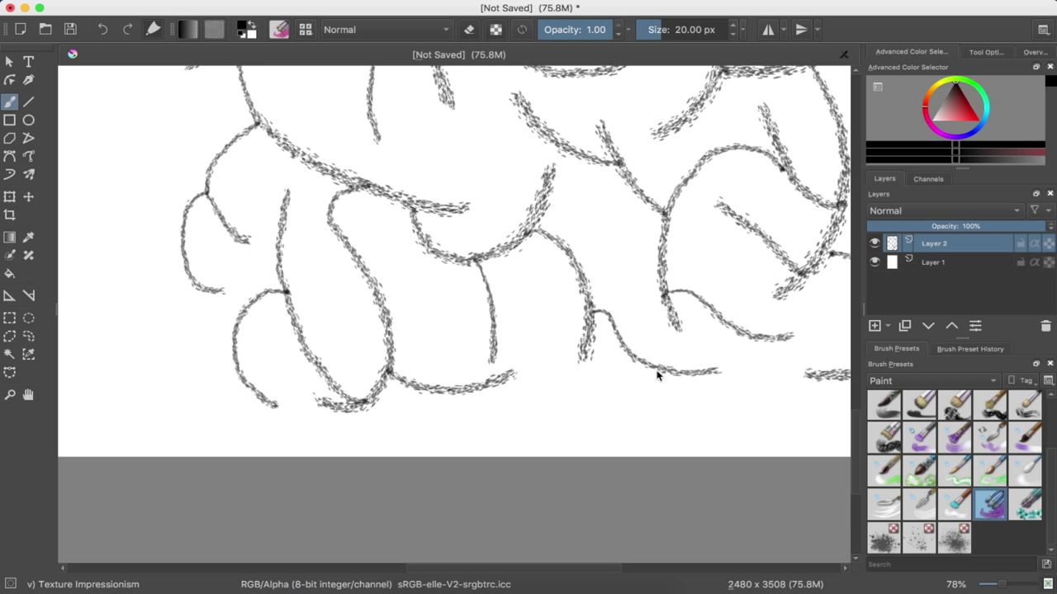
drag(661, 369, 570, 426)
Paint left-side branches: a leftward curve, a descending stroke, a horizontal branch and a down-left curl
scroll(591, 429, left, 3)
scroll(590, 430, left, 3)
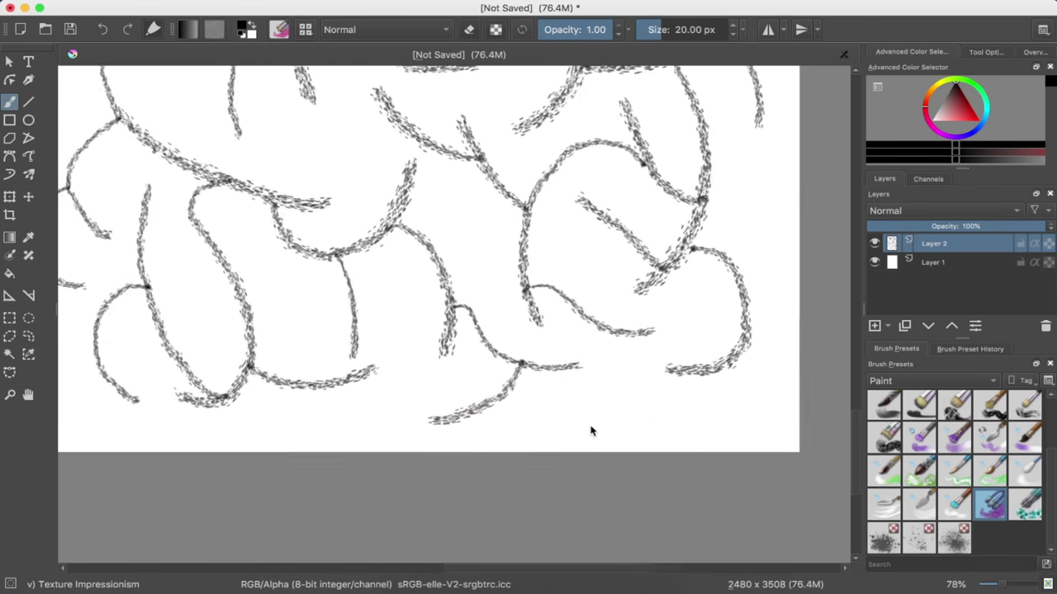
scroll(591, 429, left, 2)
scroll(590, 429, left, 2)
scroll(591, 429, left, 1)
scroll(591, 429, up, 2)
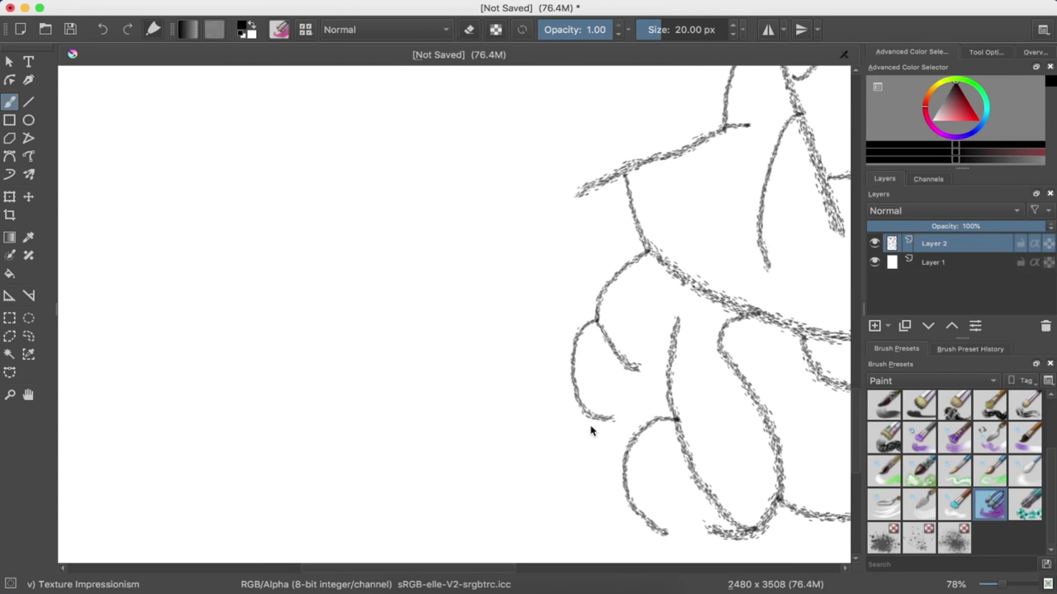
scroll(591, 429, up, 2)
scroll(591, 430, up, 3)
scroll(590, 430, up, 2)
scroll(590, 429, left, 2)
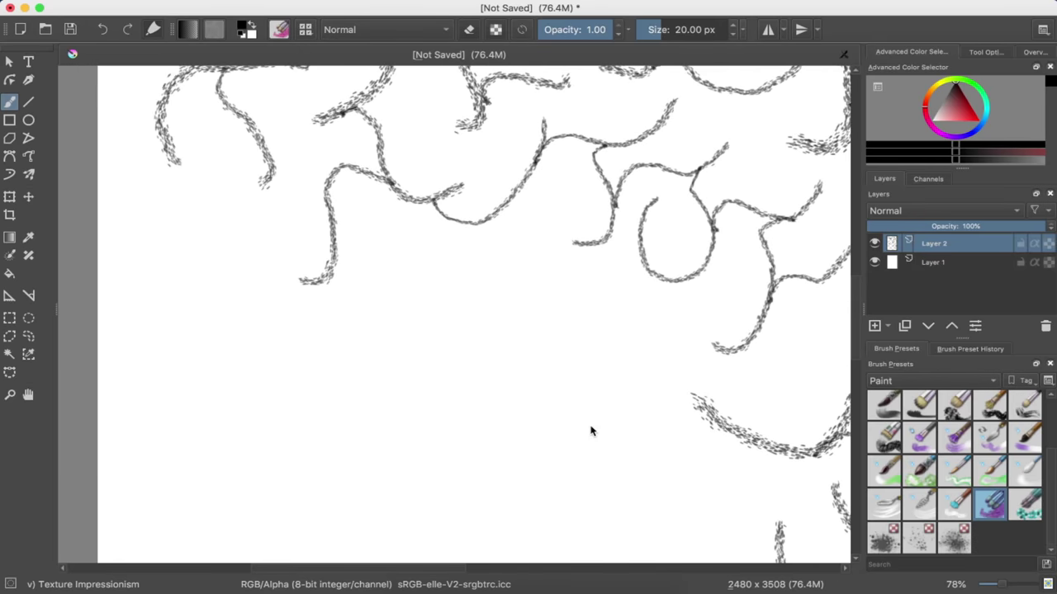
scroll(590, 430, left, 1)
scroll(591, 429, up, 2)
scroll(591, 430, up, 2)
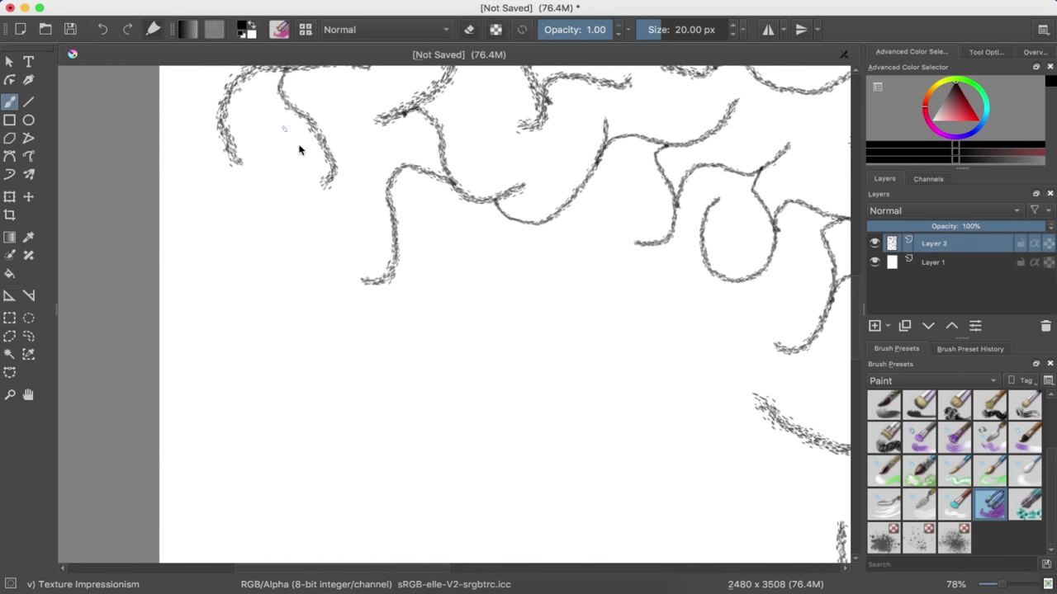
mouse_move(395, 221)
mouse_down()
mouse_move(300, 220)
mouse_move(210, 276)
mouse_move(188, 258)
mouse_up()
mouse_move(230, 285)
mouse_down()
mouse_move(231, 366)
mouse_move(205, 404)
mouse_up()
mouse_move(244, 326)
mouse_down()
mouse_move(246, 313)
mouse_move(361, 323)
mouse_move(429, 295)
mouse_up()
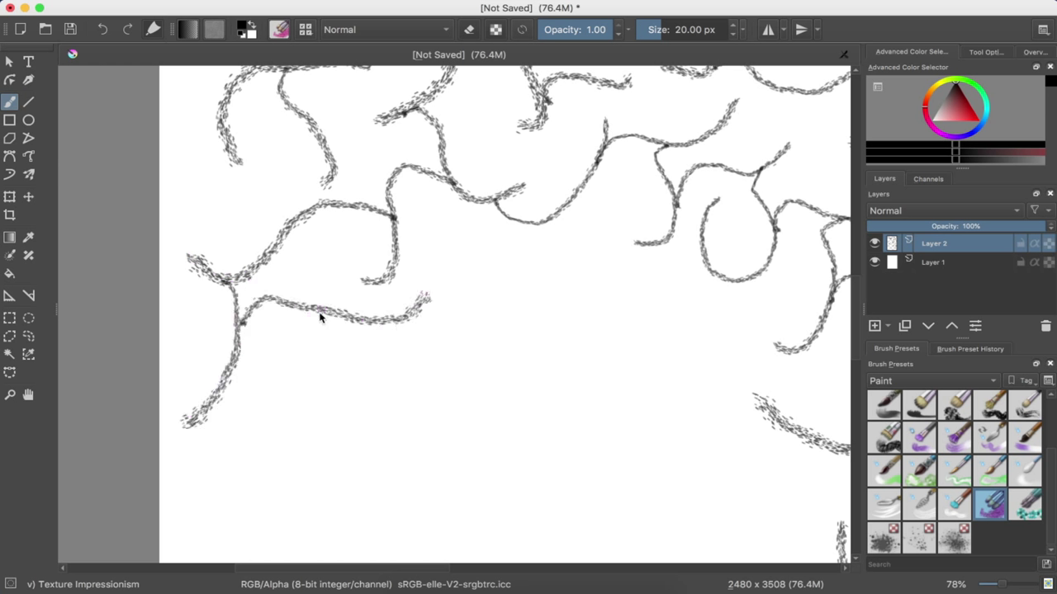
mouse_move(318, 310)
mouse_down()
mouse_move(303, 440)
mouse_move(246, 450)
mouse_up()
Add a rising branch to the right, a rightward extension, a curl and a downward stroke
mouse_move(299, 392)
mouse_down()
mouse_move(311, 371)
mouse_move(405, 365)
mouse_move(414, 343)
mouse_move(462, 323)
mouse_move(495, 236)
mouse_move(487, 223)
mouse_up()
mouse_move(497, 298)
mouse_down()
mouse_move(533, 278)
mouse_move(599, 275)
mouse_up()
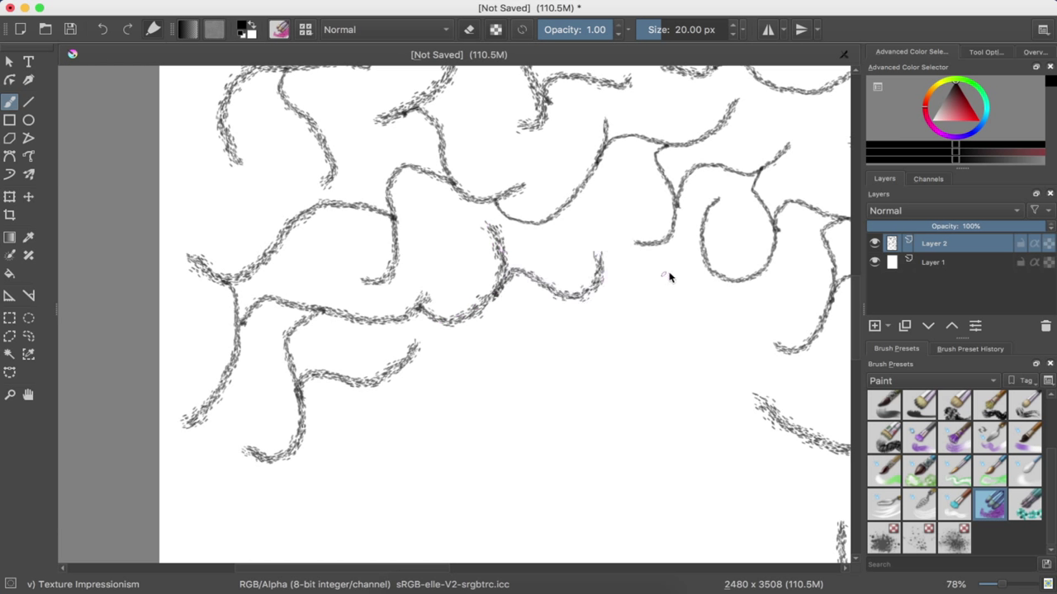
mouse_move(708, 285)
mouse_down()
mouse_move(689, 288)
mouse_move(649, 359)
mouse_move(654, 336)
mouse_move(727, 350)
mouse_move(767, 312)
mouse_up()
drag(714, 355, 684, 466)
Draw a diagonal through the middle, a wavy dip, a downward branch and an arch near the bottom
drag(473, 320, 612, 398)
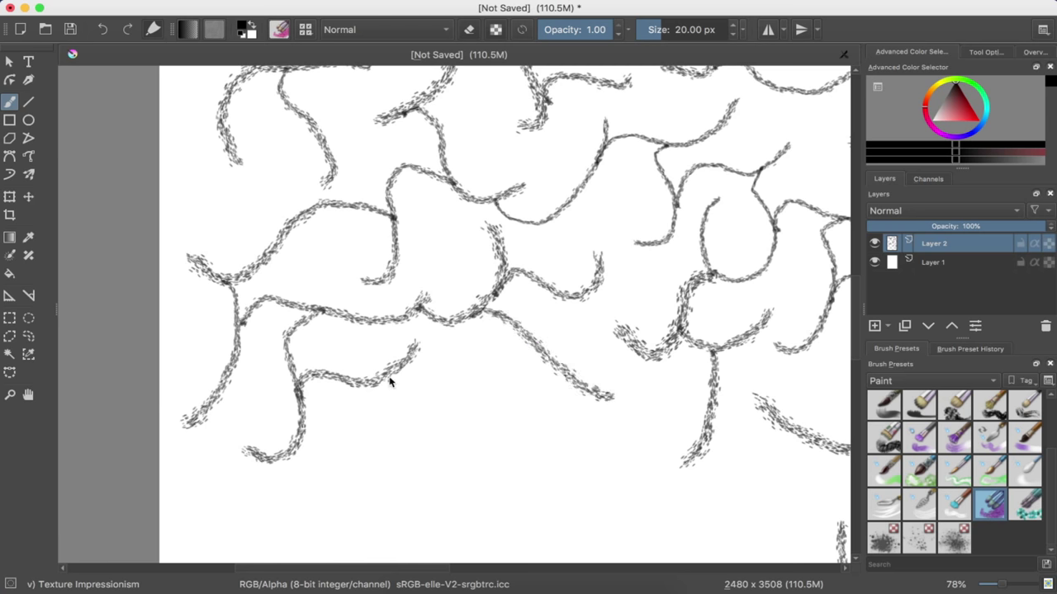
mouse_move(386, 376)
mouse_down()
mouse_move(472, 419)
mouse_move(504, 388)
mouse_up()
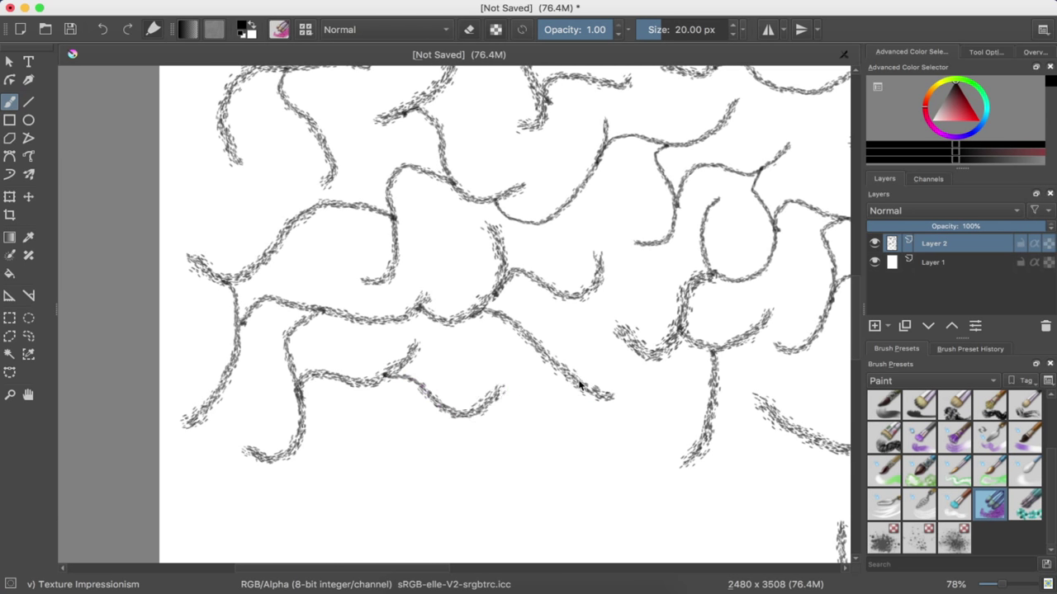
mouse_move(572, 378)
mouse_down()
mouse_move(545, 432)
mouse_move(500, 482)
mouse_up()
drag(546, 452, 660, 491)
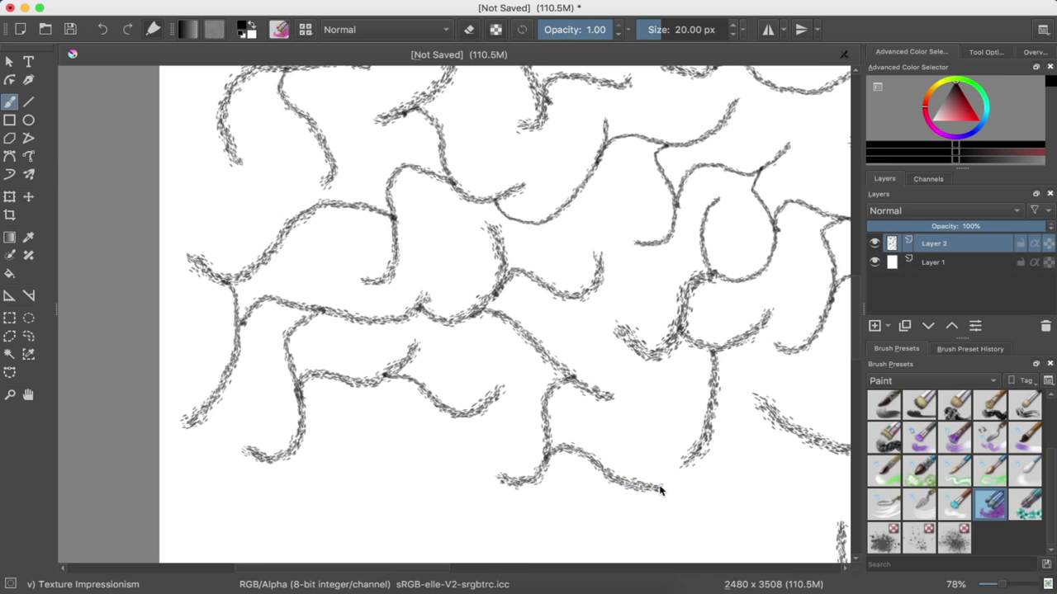
Add two hooked strokes down the right side and a wavy line across the lower middle
scroll(661, 491, down, 5)
scroll(660, 490, right, 3)
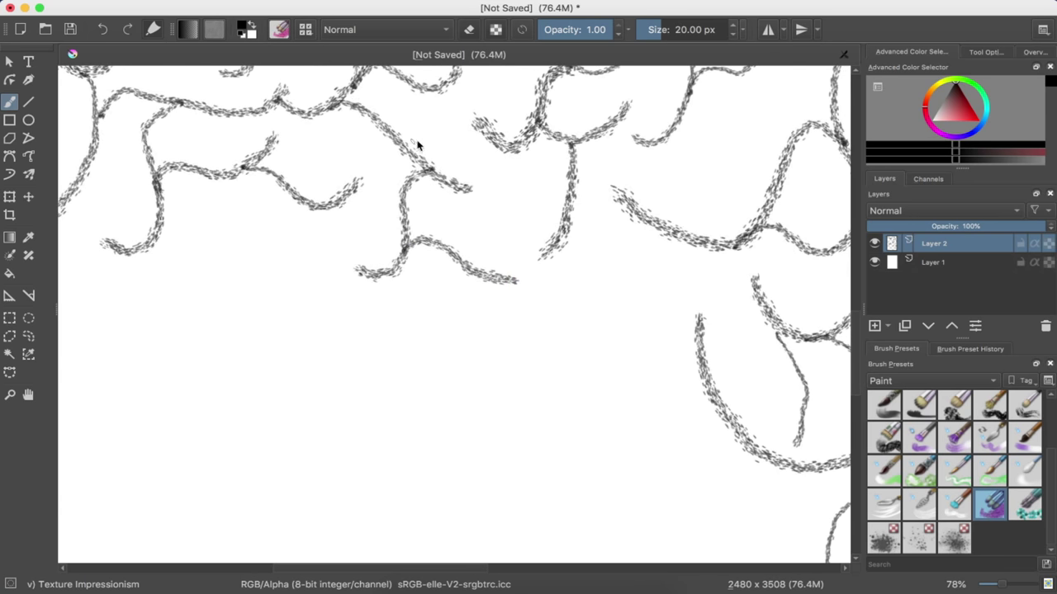
mouse_move(653, 234)
mouse_down()
mouse_move(628, 278)
mouse_move(620, 371)
mouse_move(591, 368)
mouse_up()
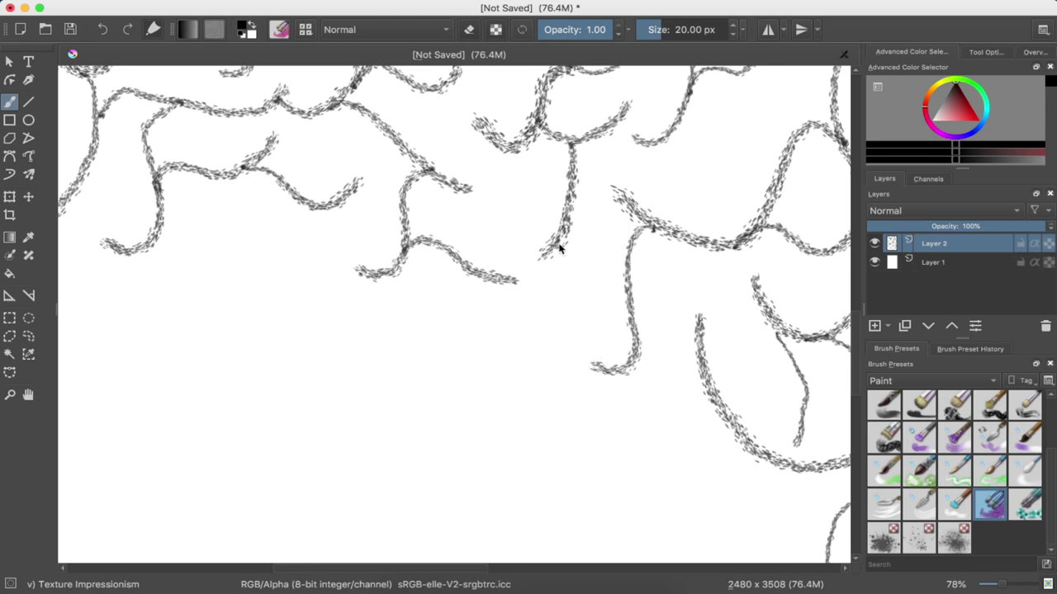
mouse_move(572, 254)
mouse_down()
mouse_move(568, 346)
mouse_move(543, 356)
mouse_up()
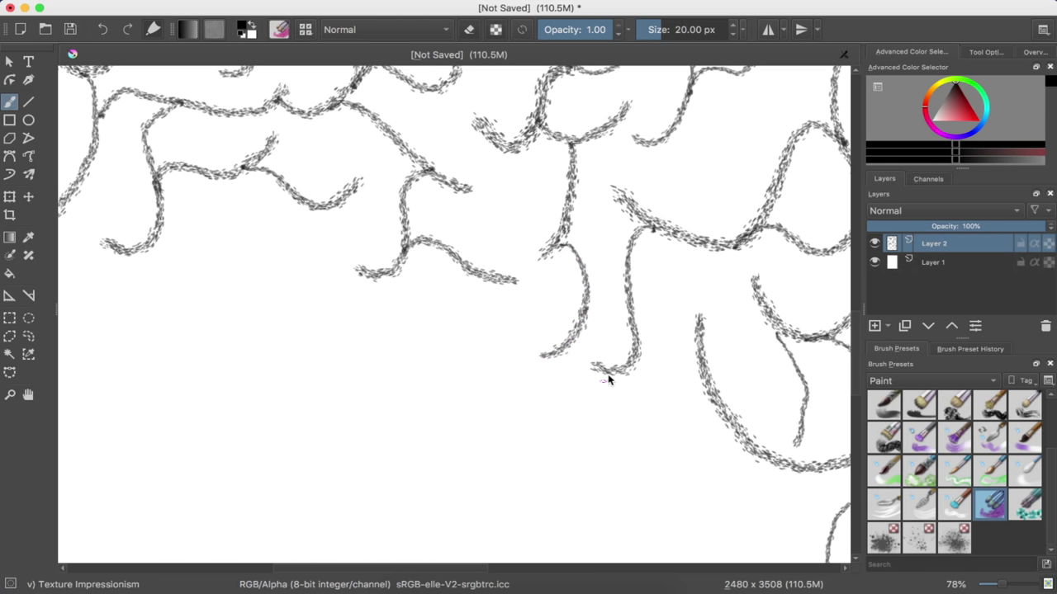
mouse_move(719, 407)
mouse_down()
mouse_move(693, 405)
mouse_move(603, 463)
mouse_move(517, 405)
mouse_up()
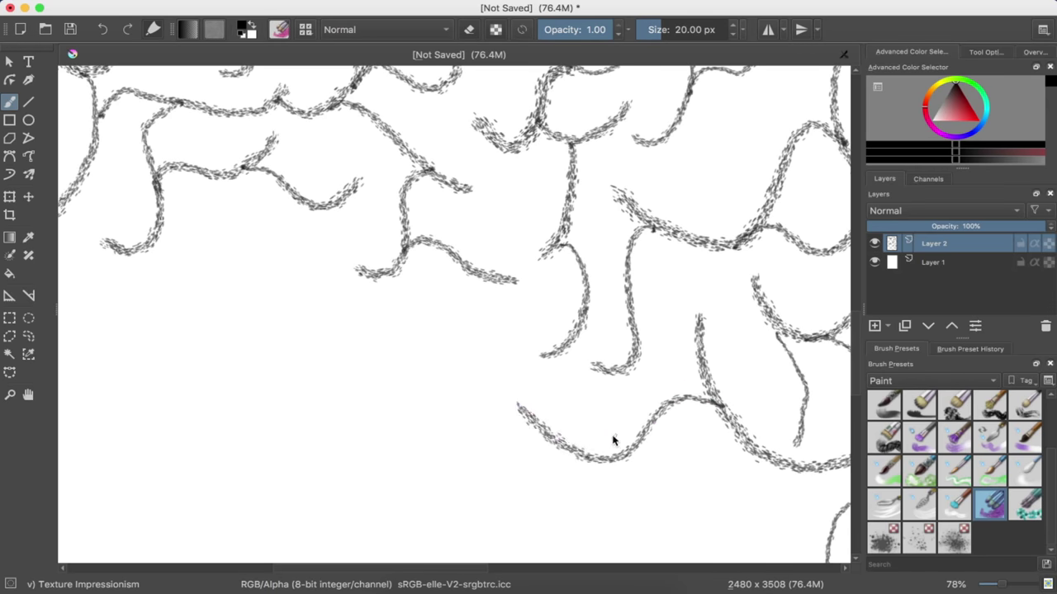
scroll(612, 417, down, 3)
scroll(613, 416, right, 2)
Add a wavy stroke joining the upper lines, a short hooked branch and a looping curve
scroll(606, 415, down, 2)
scroll(600, 418, down, 2)
scroll(595, 385, down, 2)
scroll(561, 272, down, 2)
scroll(561, 272, right, 1)
scroll(531, 224, down, 2)
scroll(519, 201, down, 2)
scroll(479, 245, down, 1)
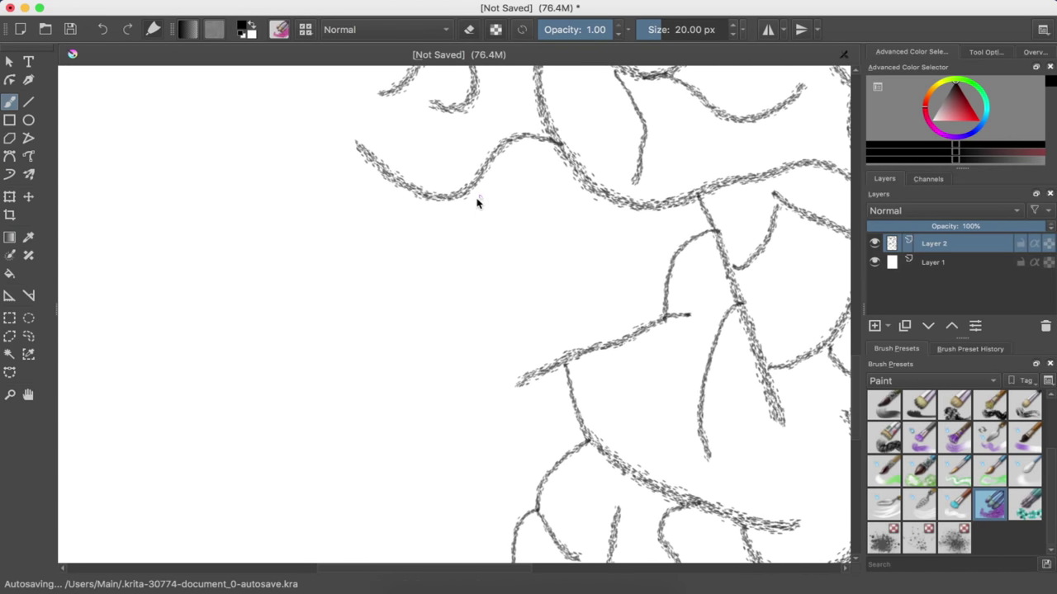
mouse_move(468, 193)
mouse_down()
mouse_move(498, 184)
mouse_move(552, 263)
mouse_move(582, 274)
mouse_up()
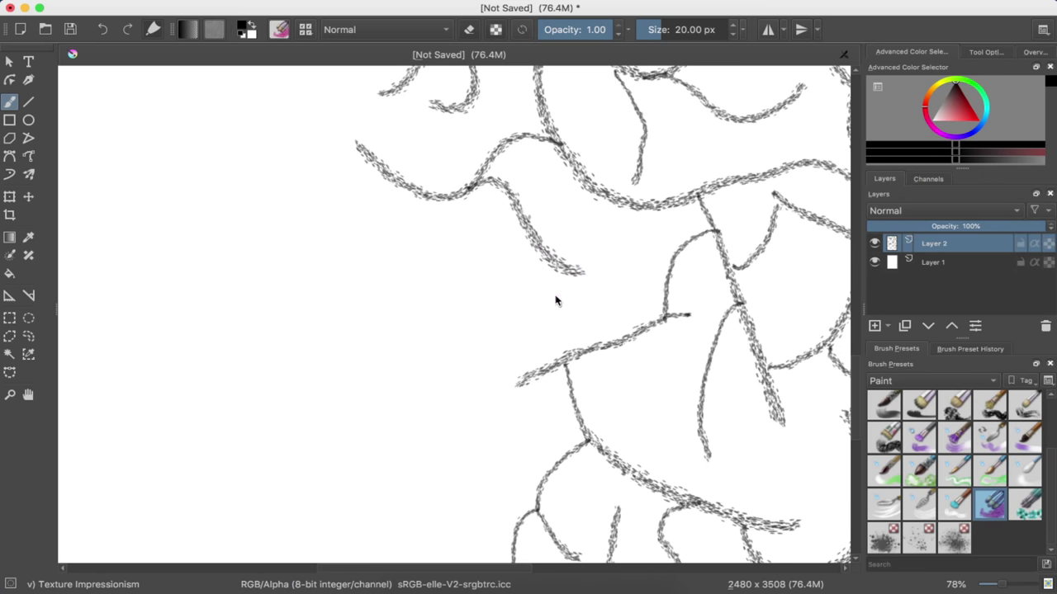
mouse_move(542, 254)
mouse_down()
mouse_move(509, 302)
mouse_move(507, 333)
mouse_up()
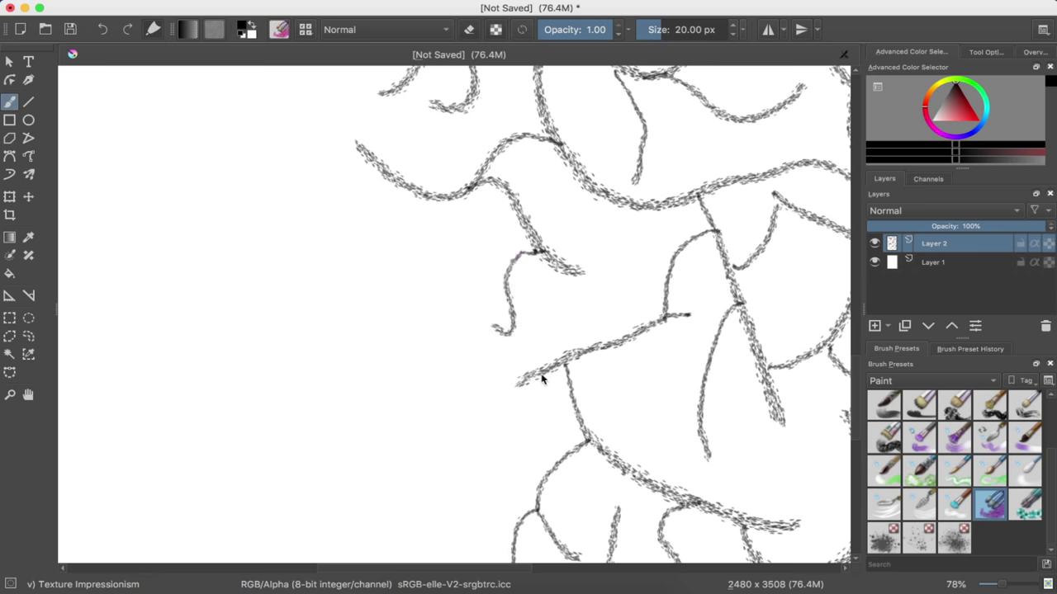
mouse_move(537, 369)
mouse_down()
mouse_move(465, 401)
mouse_move(443, 250)
mouse_move(450, 236)
mouse_up()
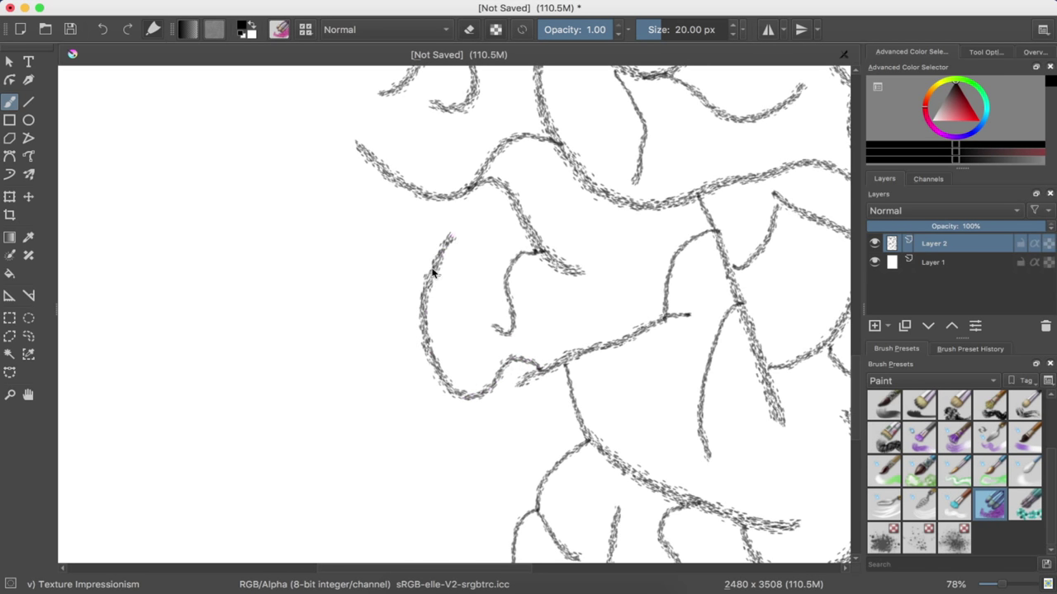
Draw a tall vertical line with an arcing branch, plus downward curves into empty space
drag(359, 92, 358, 273)
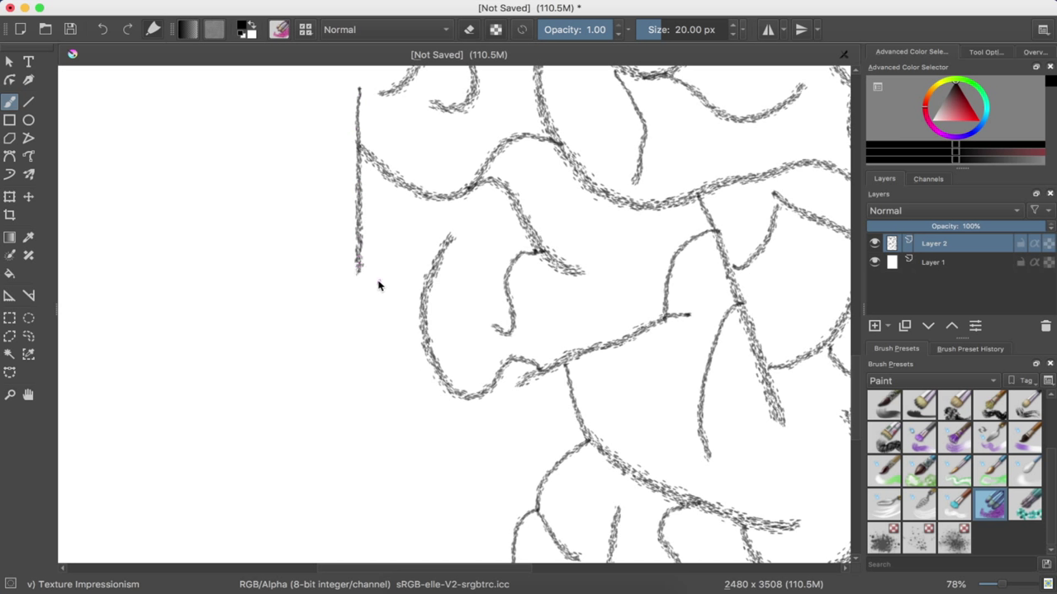
mouse_move(362, 215)
mouse_down()
mouse_move(326, 302)
mouse_move(393, 287)
mouse_up()
mouse_move(425, 327)
mouse_down()
mouse_move(382, 354)
mouse_move(403, 424)
mouse_move(432, 446)
mouse_up()
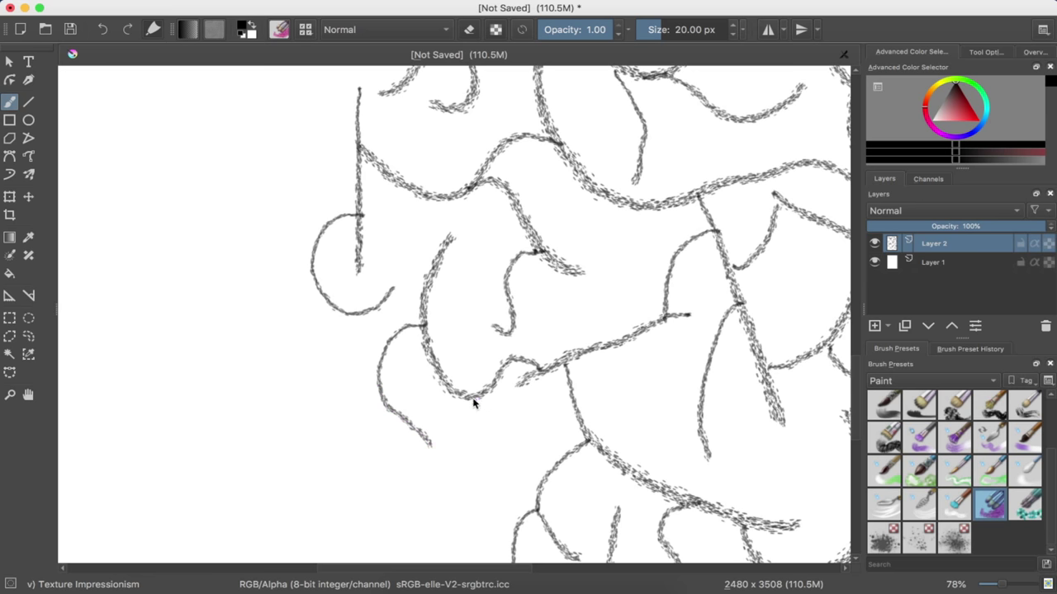
drag(472, 399, 443, 495)
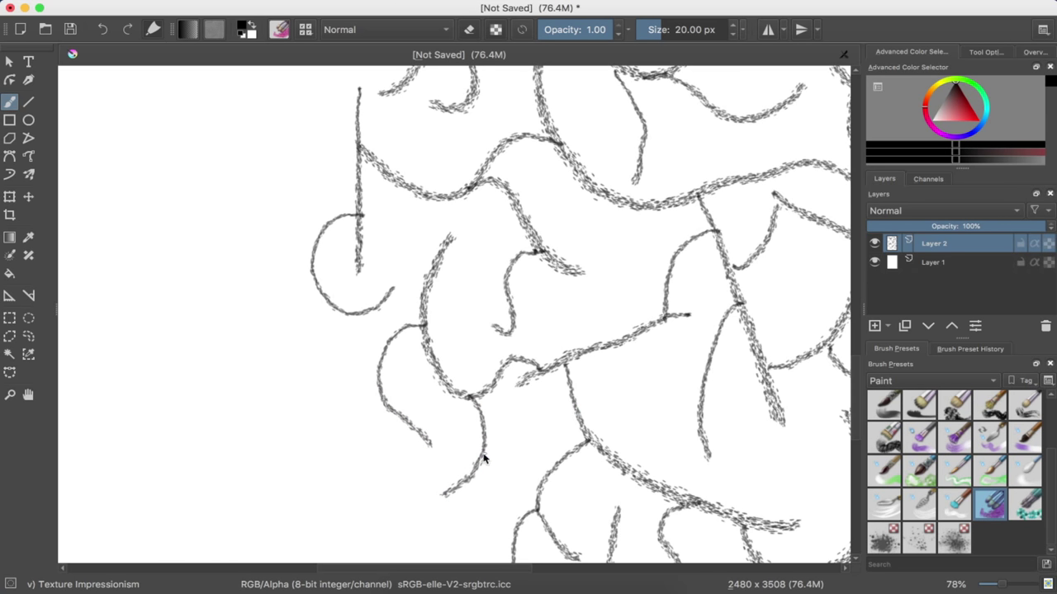
drag(484, 462, 538, 423)
Add rising and descending lines, a U-shaped curve and a short curl at the pattern's bottom
scroll(514, 458, down, 2)
scroll(505, 464, down, 4)
scroll(498, 470, down, 4)
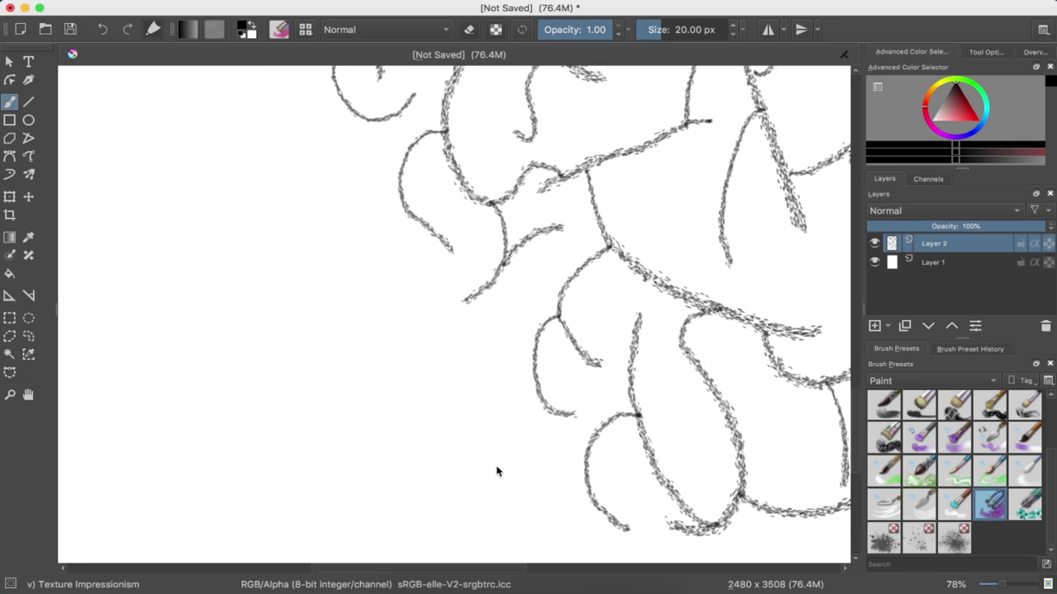
scroll(496, 469, down, 2)
scroll(495, 462, down, 2)
scroll(496, 458, down, 1)
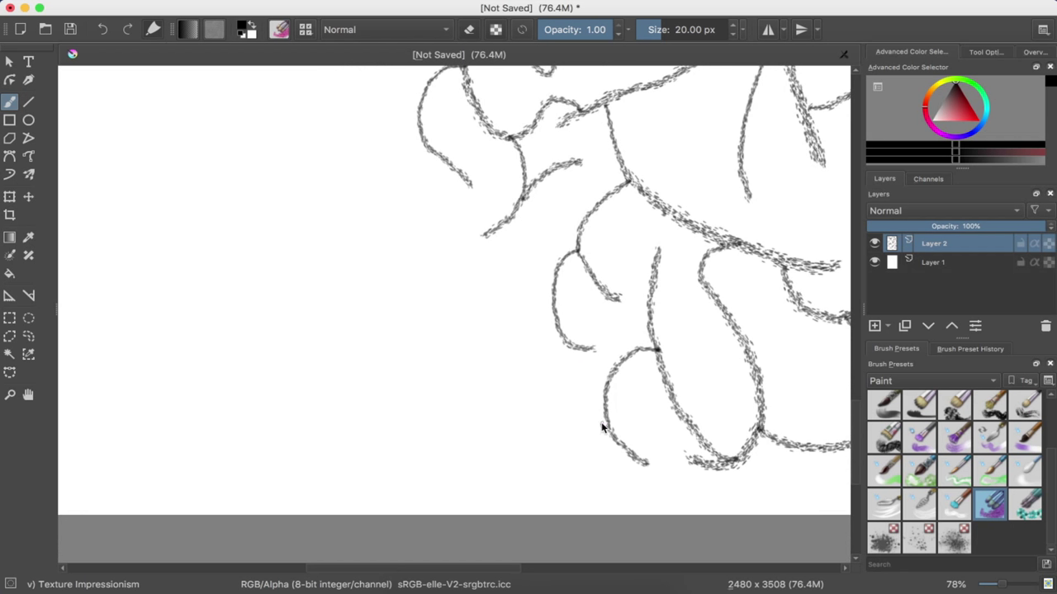
drag(592, 436, 501, 324)
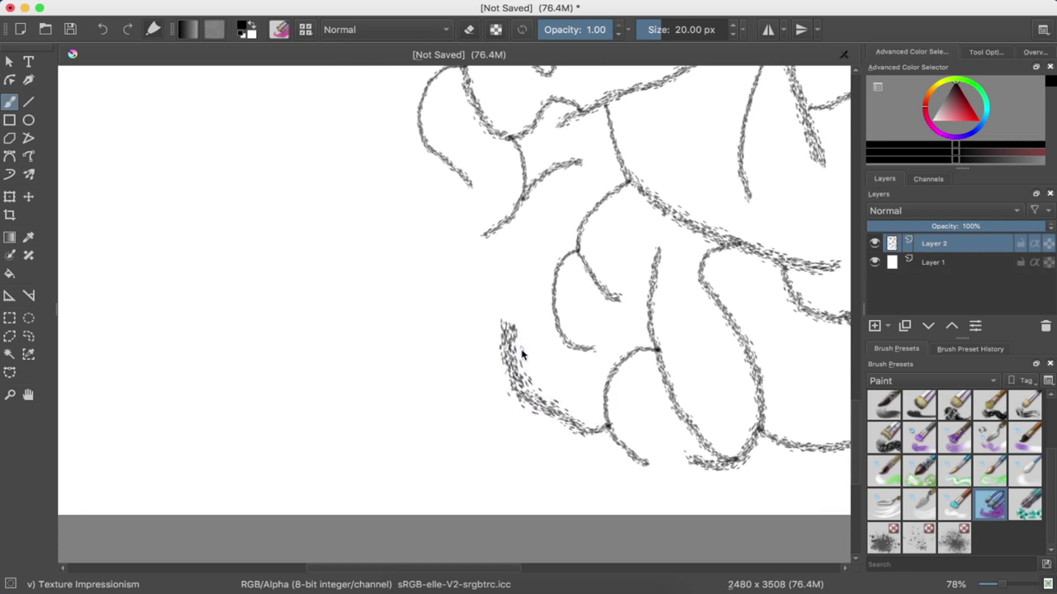
mouse_move(510, 225)
mouse_down()
mouse_move(512, 278)
mouse_move(467, 332)
mouse_up()
mouse_move(521, 388)
mouse_down()
mouse_move(455, 398)
mouse_move(502, 465)
mouse_move(522, 467)
mouse_up()
drag(564, 456, 536, 478)
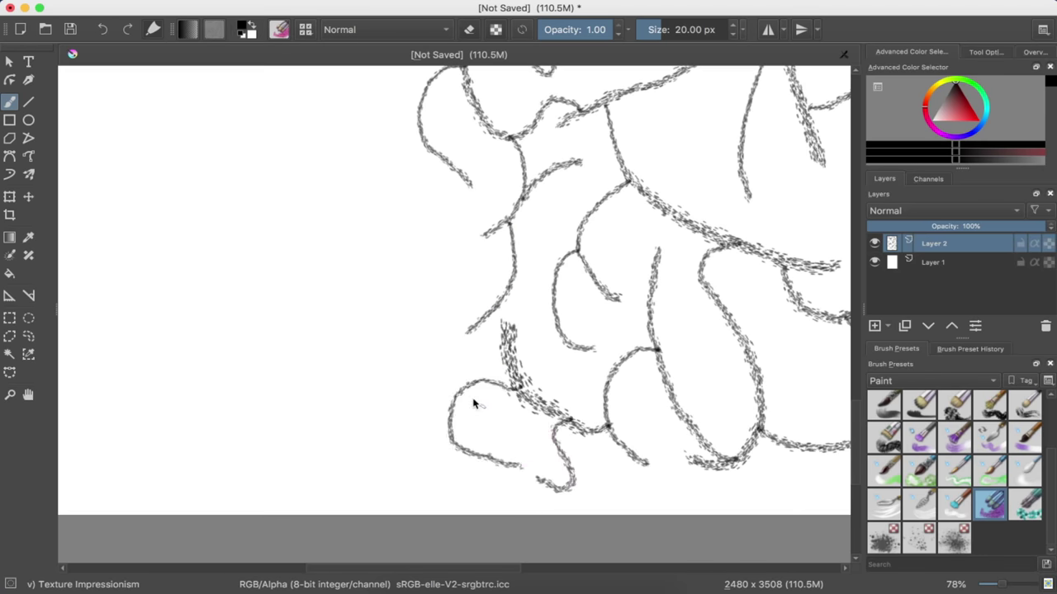
Extend lines up the cluster's left edge with a long loop and small hooked branches
drag(436, 382, 427, 273)
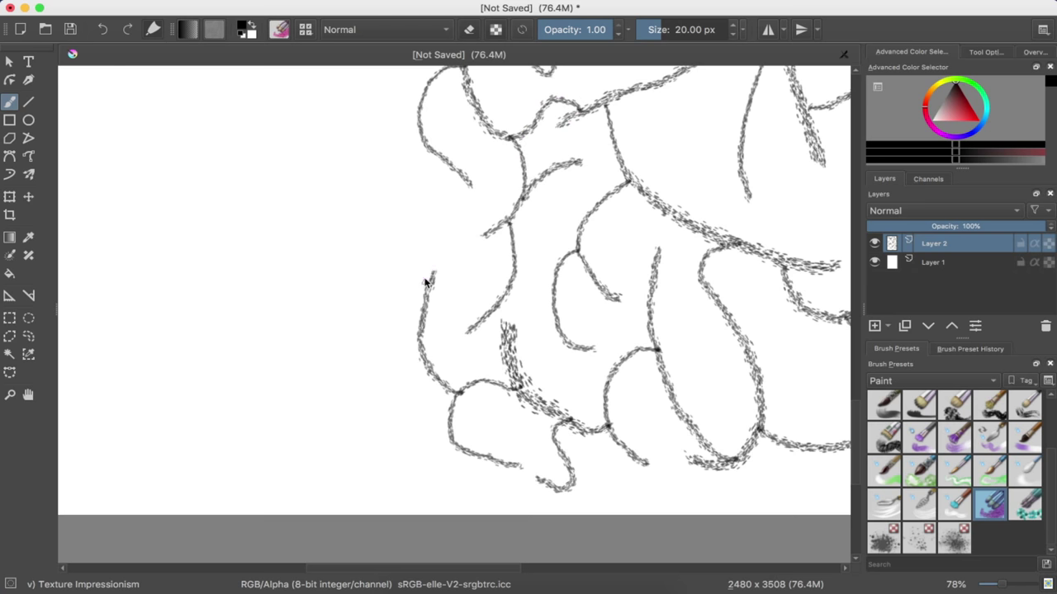
mouse_move(477, 175)
mouse_down()
mouse_move(406, 247)
mouse_move(359, 222)
mouse_move(388, 373)
mouse_move(346, 378)
mouse_up()
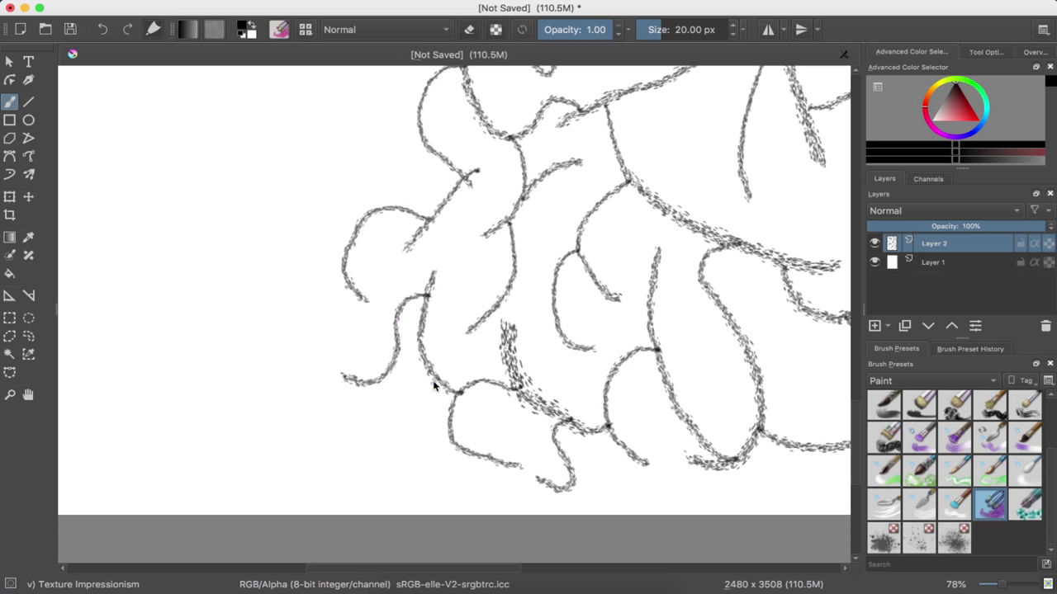
mouse_move(429, 377)
mouse_down()
mouse_move(413, 443)
mouse_move(311, 425)
mouse_move(314, 322)
mouse_up()
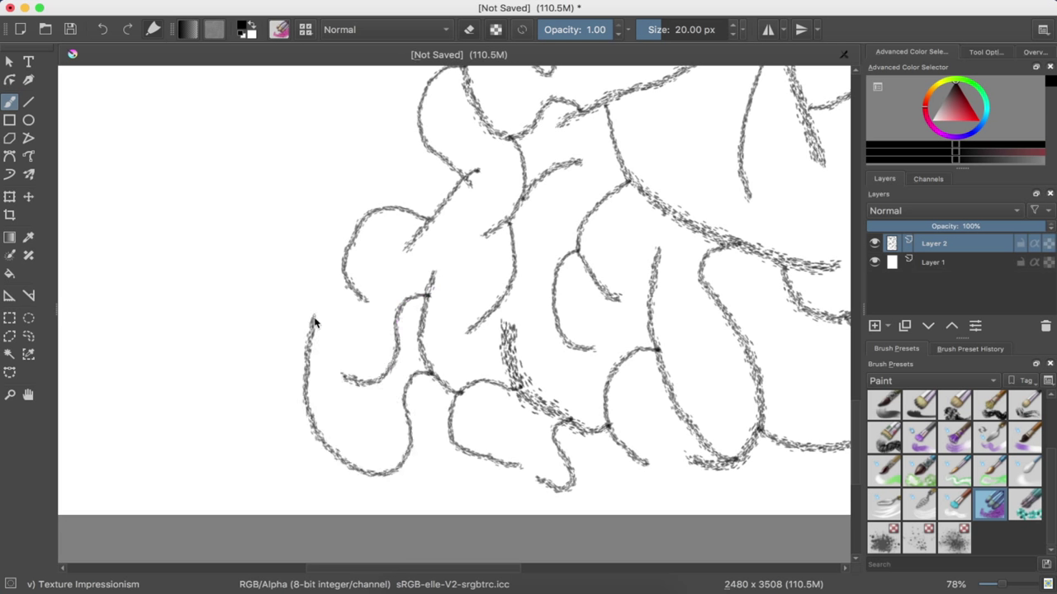
mouse_move(299, 462)
mouse_down()
mouse_move(248, 448)
mouse_move(238, 423)
mouse_up()
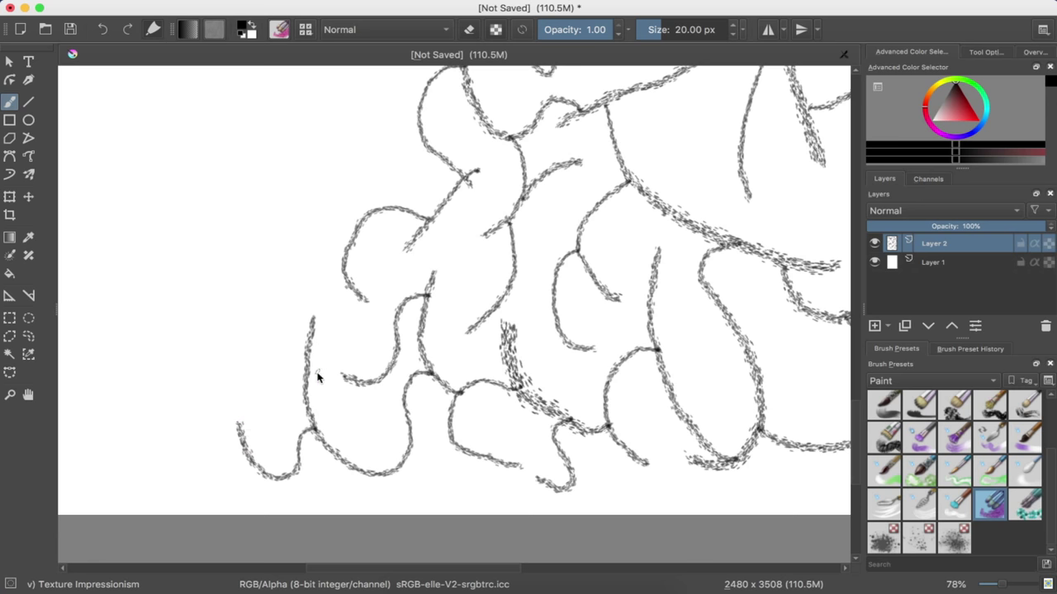
mouse_move(306, 371)
mouse_down()
mouse_move(246, 373)
mouse_move(223, 303)
mouse_up()
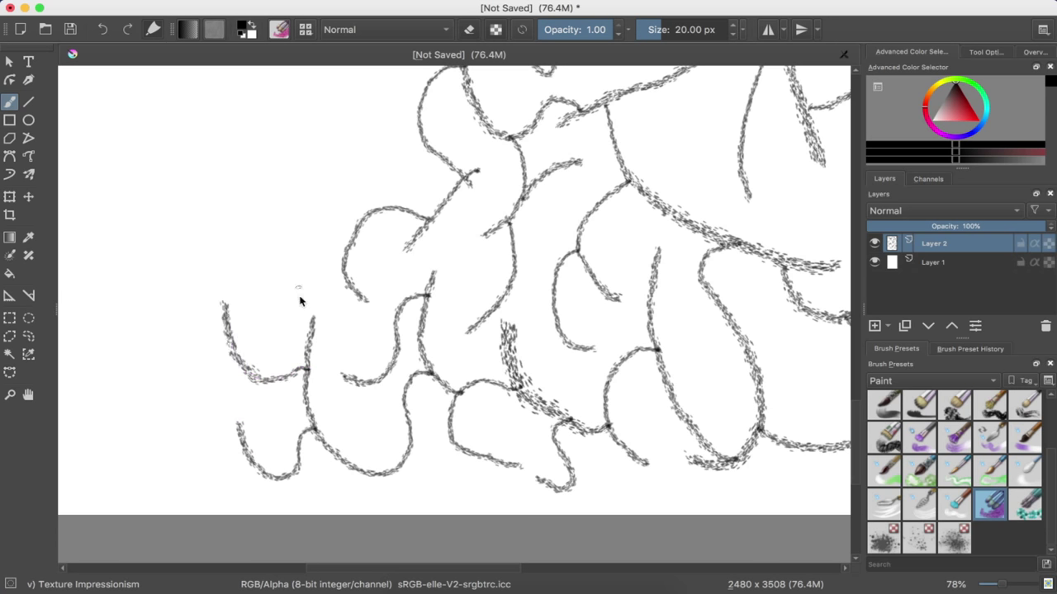
Draw a climbing diagonal, an upper-left arc and long curves up the far left
mouse_move(311, 332)
mouse_down()
mouse_move(278, 272)
mouse_move(279, 214)
mouse_move(323, 196)
mouse_move(354, 136)
mouse_move(382, 145)
mouse_move(395, 116)
mouse_up()
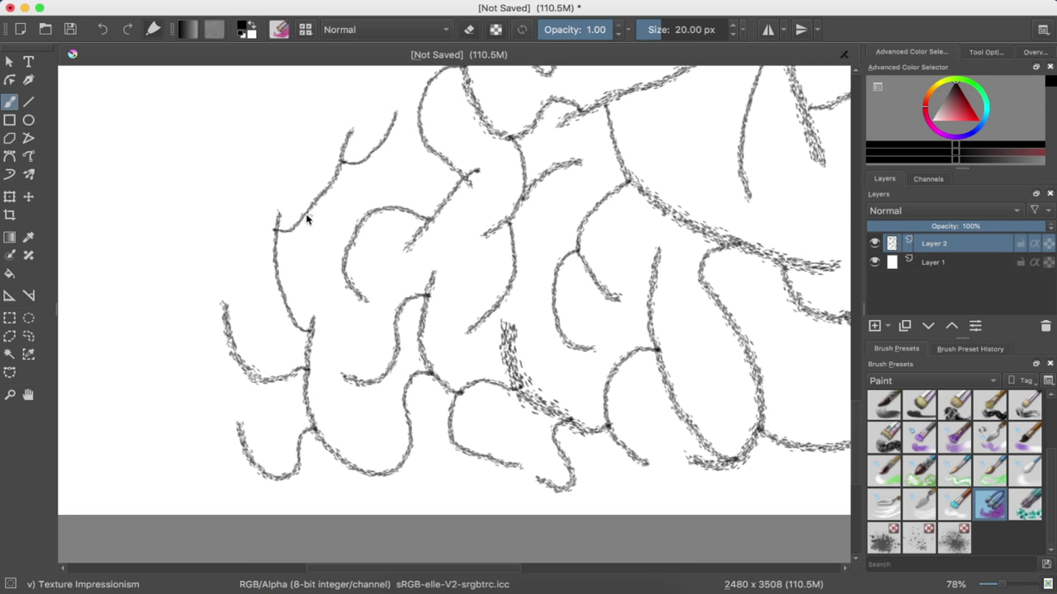
mouse_move(324, 194)
mouse_down()
mouse_move(292, 176)
mouse_move(239, 212)
mouse_move(242, 255)
mouse_up()
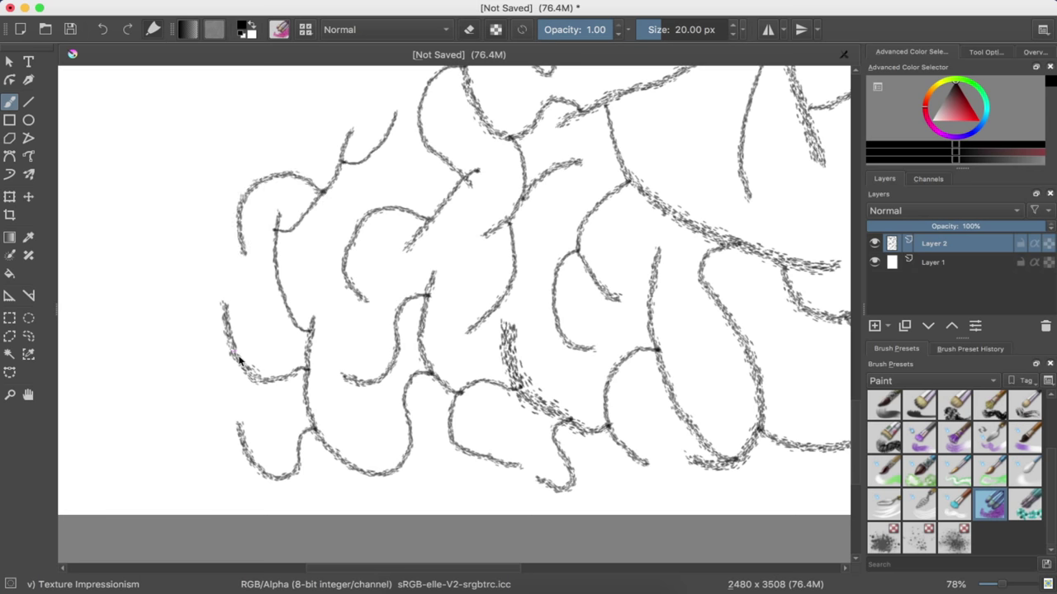
mouse_move(247, 461)
mouse_down()
mouse_move(182, 370)
mouse_move(179, 291)
mouse_up()
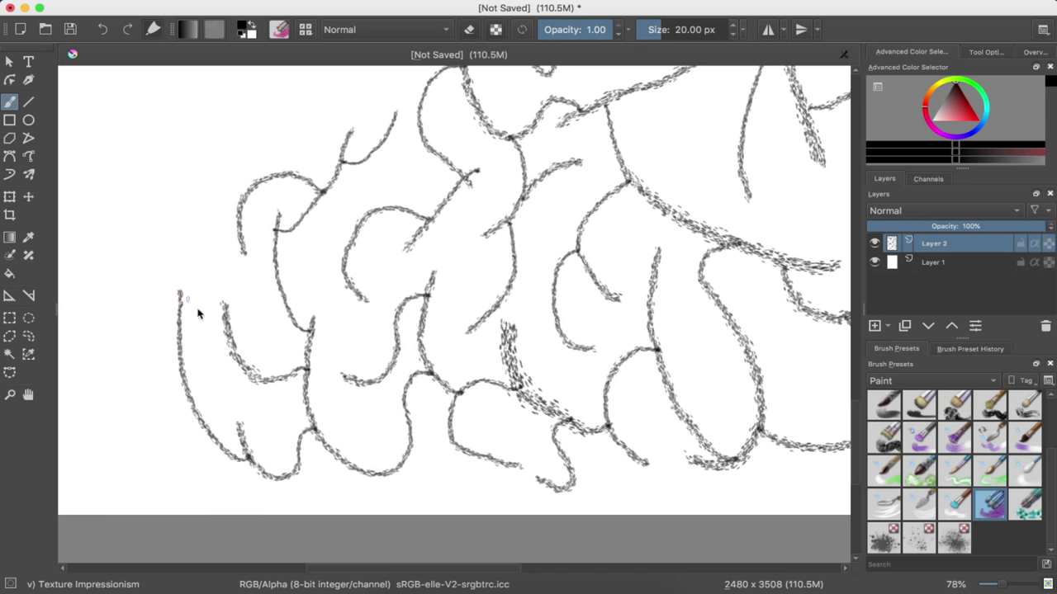
drag(227, 339, 207, 197)
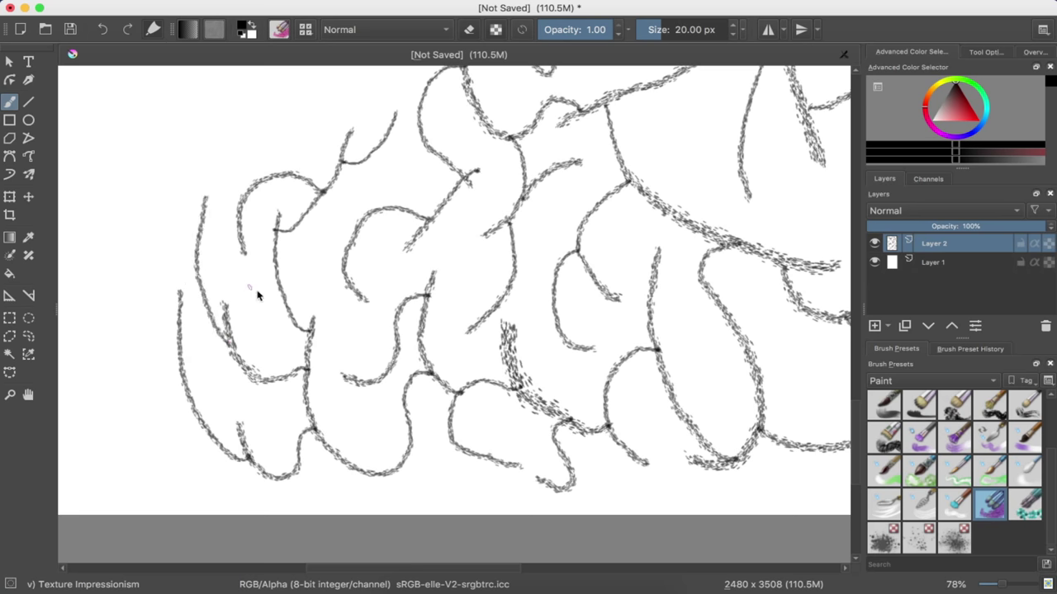
scroll(273, 321, down, 3)
Add a short bottom curve, a wavy line running left and a long curve up the left side
scroll(279, 330, left, 3)
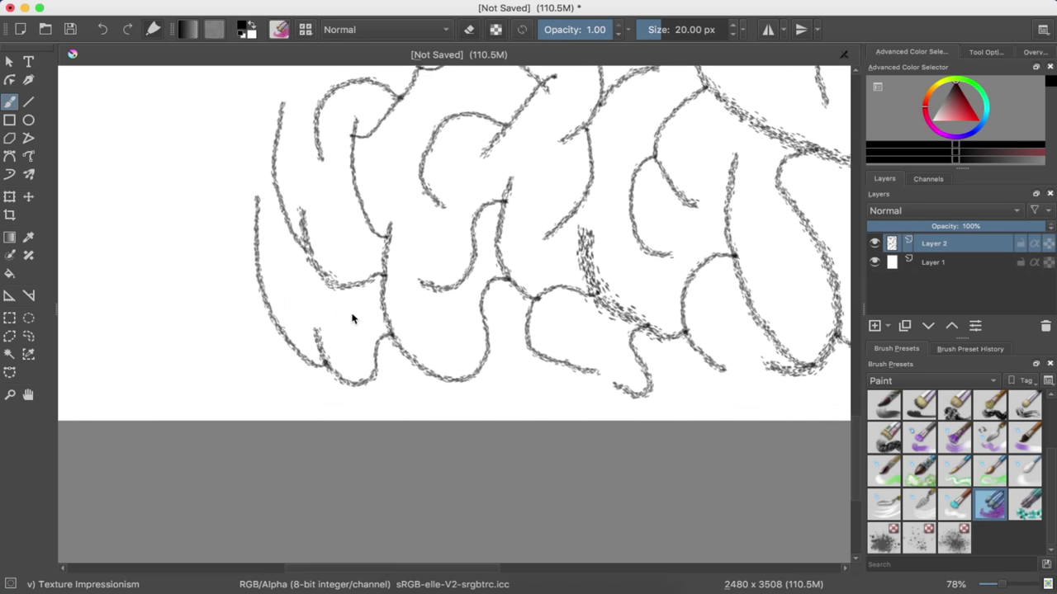
scroll(357, 322, up, 2)
scroll(359, 319, left, 2)
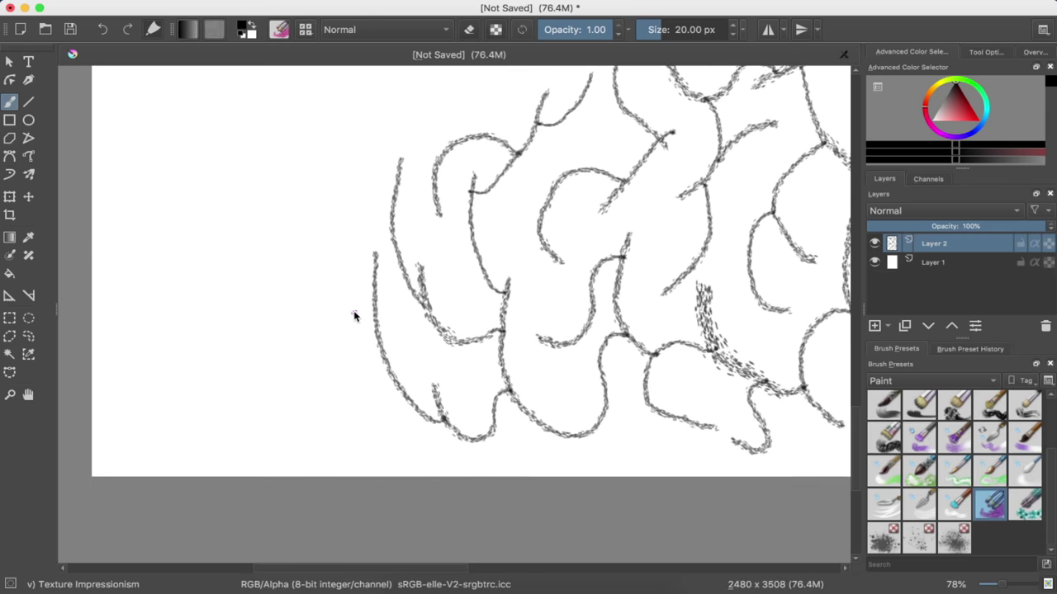
scroll(354, 314, up, 1)
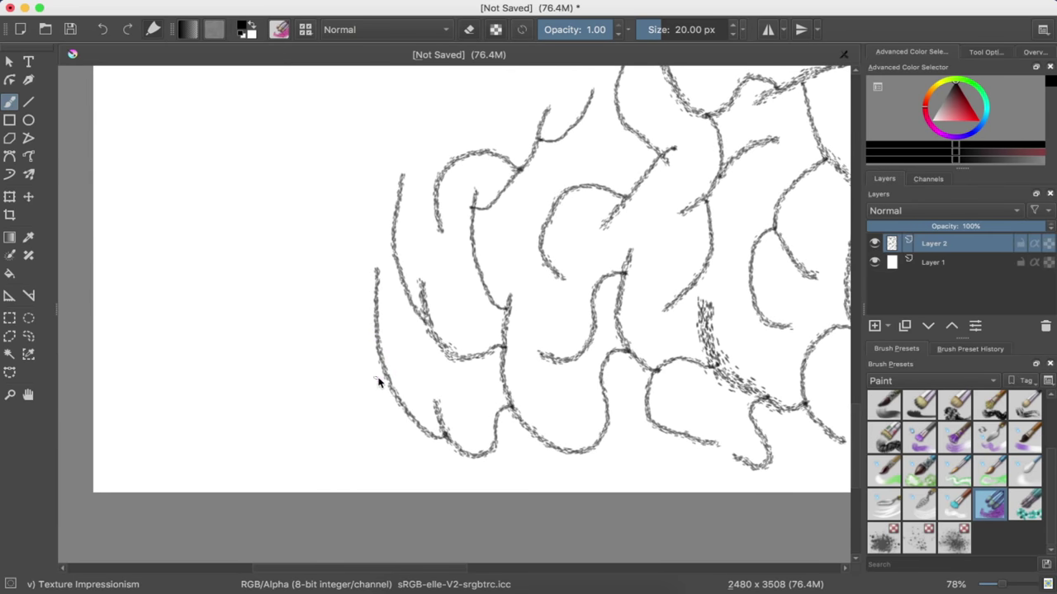
drag(384, 374, 378, 456)
drag(347, 395, 168, 398)
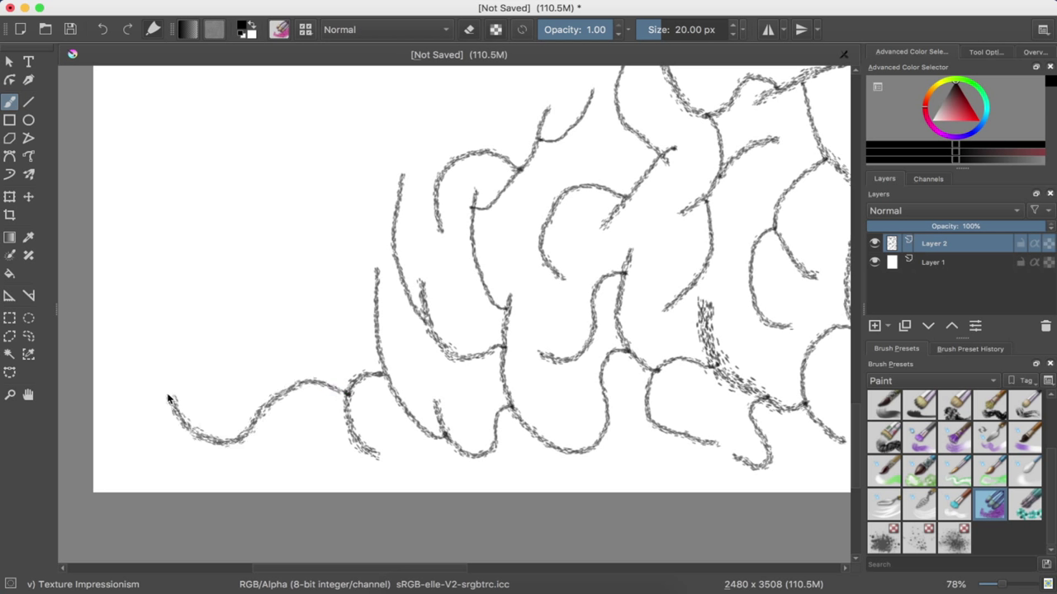
drag(186, 421, 154, 114)
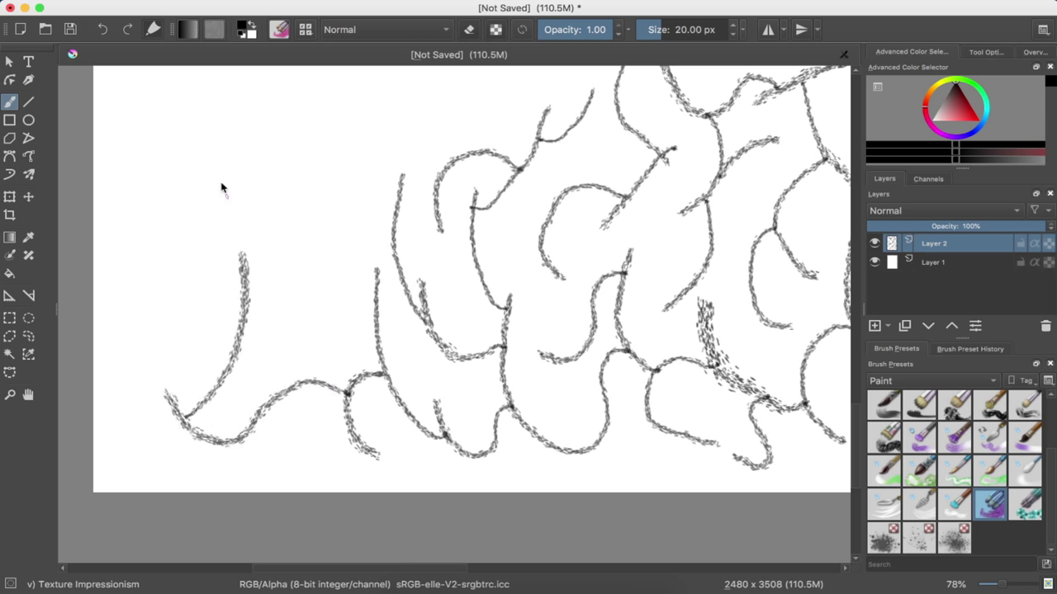
Fill the left cluster with a curling branch, a short downward stroke and diagonal upward branches
mouse_move(210, 168)
mouse_down()
mouse_move(165, 172)
mouse_move(168, 253)
mouse_move(138, 233)
mouse_move(209, 252)
mouse_move(187, 303)
mouse_move(178, 283)
mouse_move(126, 323)
mouse_move(162, 366)
mouse_up()
drag(197, 310, 195, 372)
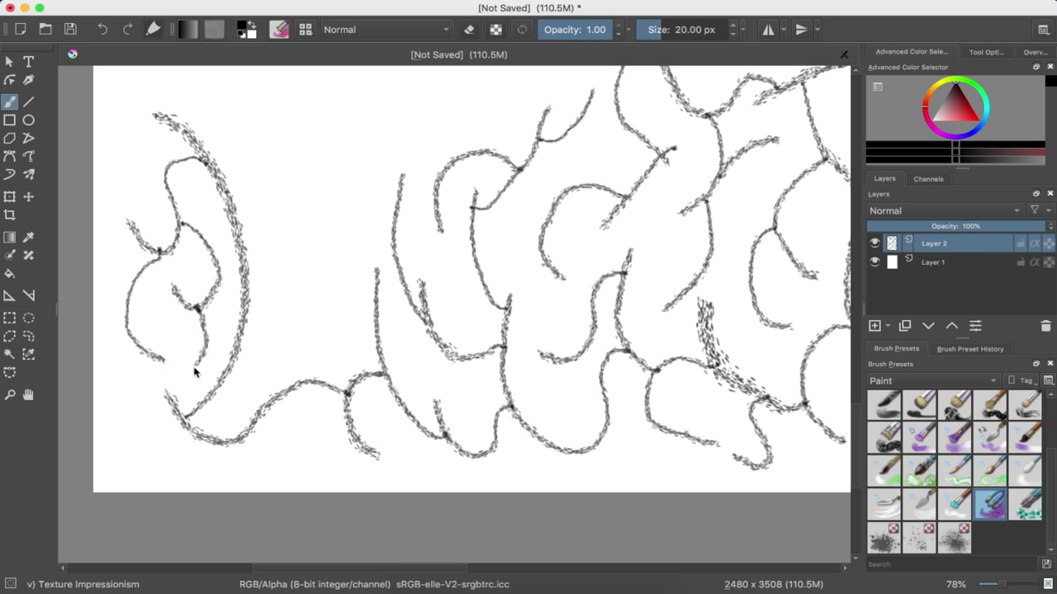
mouse_move(221, 381)
mouse_down()
mouse_move(322, 347)
mouse_move(322, 242)
mouse_up()
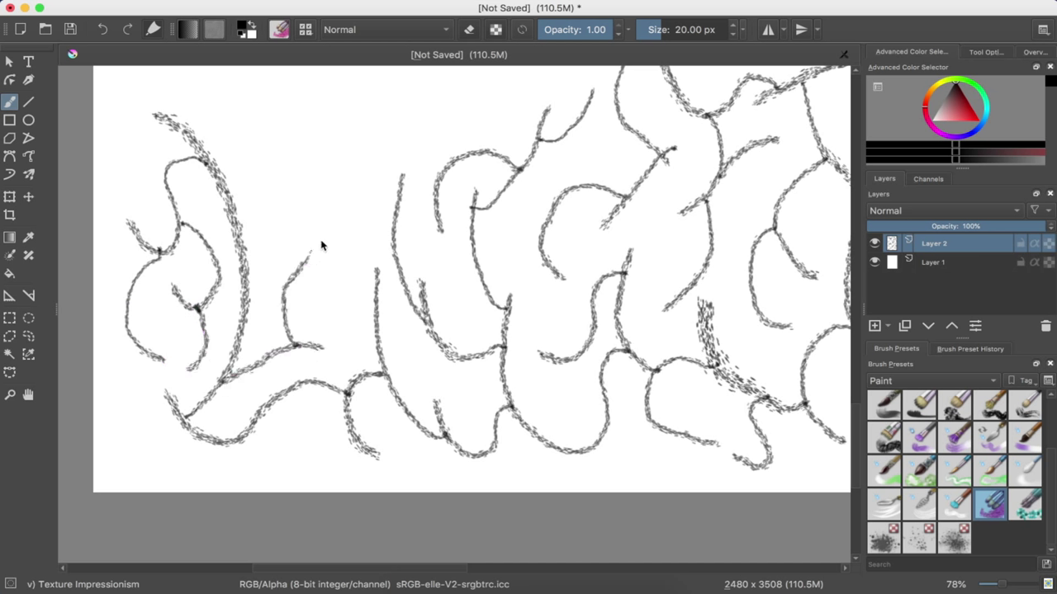
drag(247, 248, 315, 168)
Arch a long line over the upper-left curve and branch strokes upward from the middle
mouse_move(236, 207)
mouse_down()
mouse_move(289, 141)
mouse_move(353, 135)
mouse_up()
mouse_move(194, 126)
mouse_down()
mouse_move(295, 87)
mouse_move(380, 110)
mouse_up()
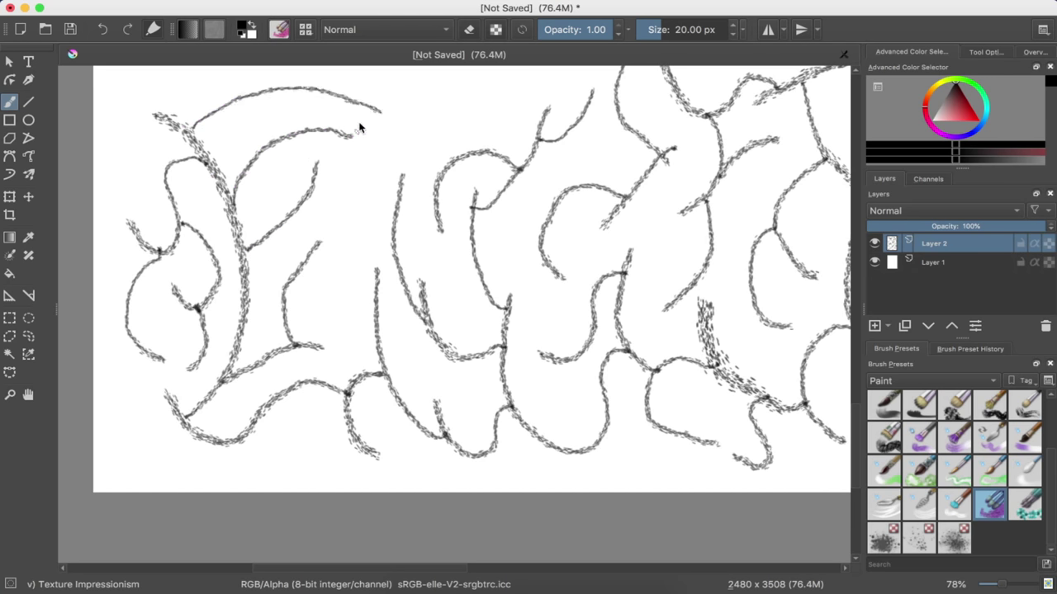
drag(370, 110, 437, 122)
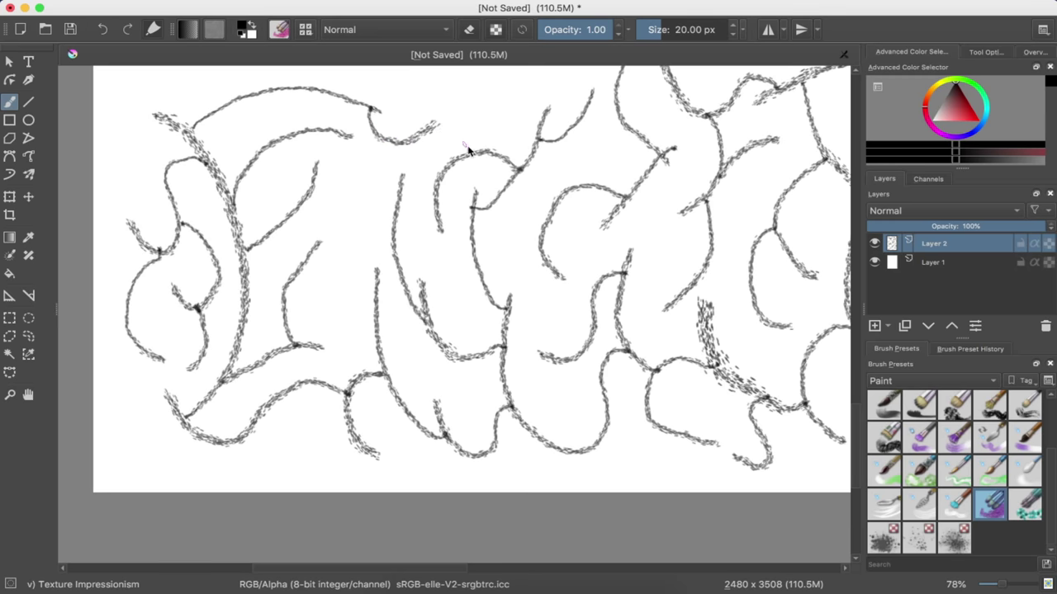
drag(483, 154, 499, 80)
scroll(514, 177, up, 2)
Draw rising strokes into the blank upper area with a down-left branch and a short riser
scroll(514, 178, up, 2)
scroll(514, 177, up, 2)
scroll(512, 215, up, 2)
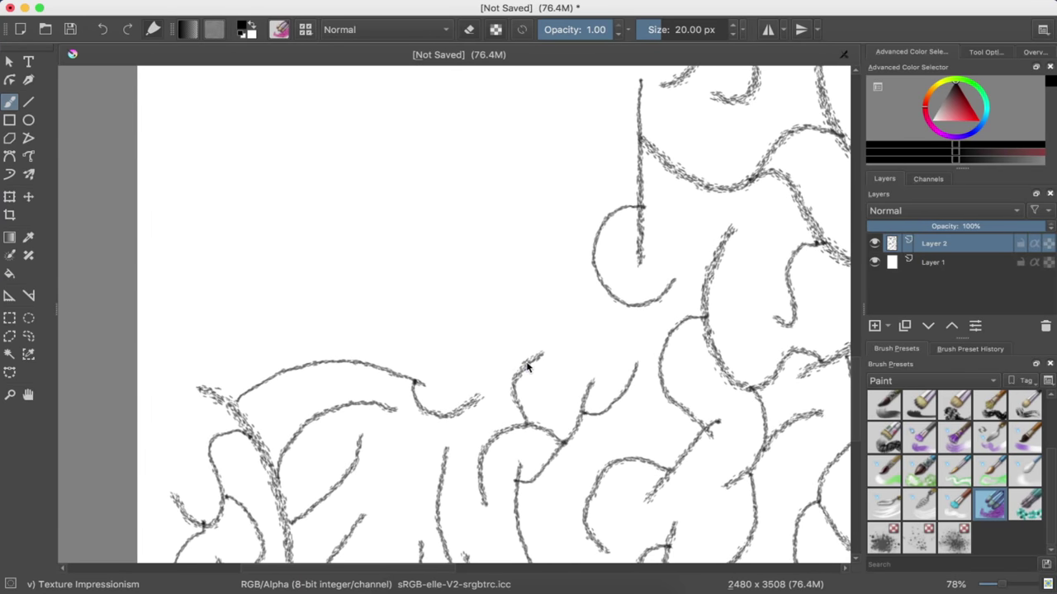
mouse_move(530, 368)
mouse_down()
mouse_move(536, 300)
mouse_move(557, 288)
mouse_up()
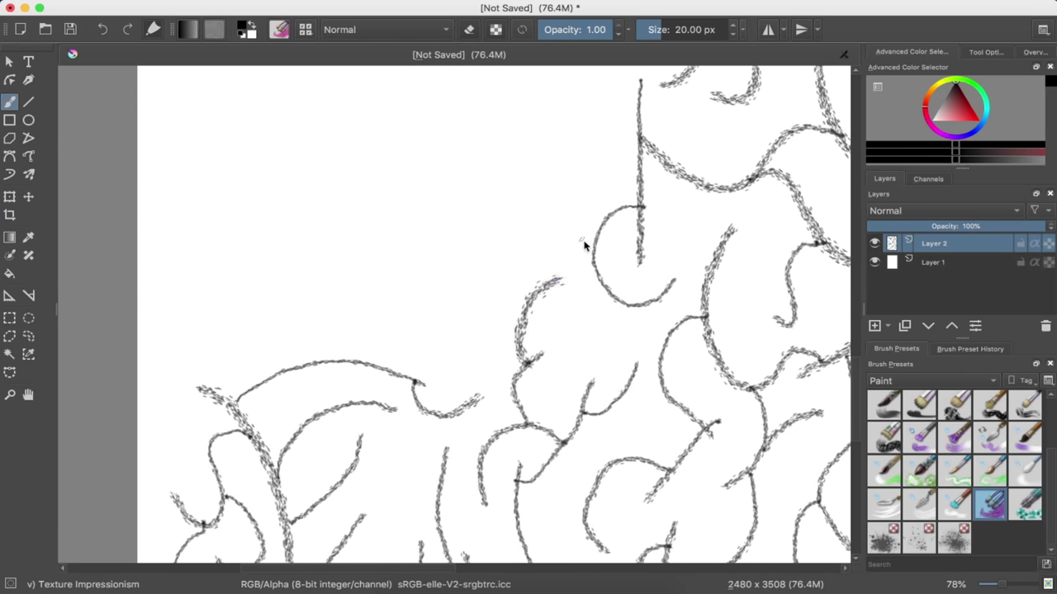
mouse_move(592, 255)
mouse_down()
mouse_move(570, 201)
mouse_move(591, 167)
mouse_up()
mouse_move(568, 210)
mouse_down()
mouse_move(498, 266)
mouse_move(492, 305)
mouse_up()
mouse_move(402, 377)
mouse_down()
mouse_move(424, 325)
mouse_move(443, 315)
mouse_up()
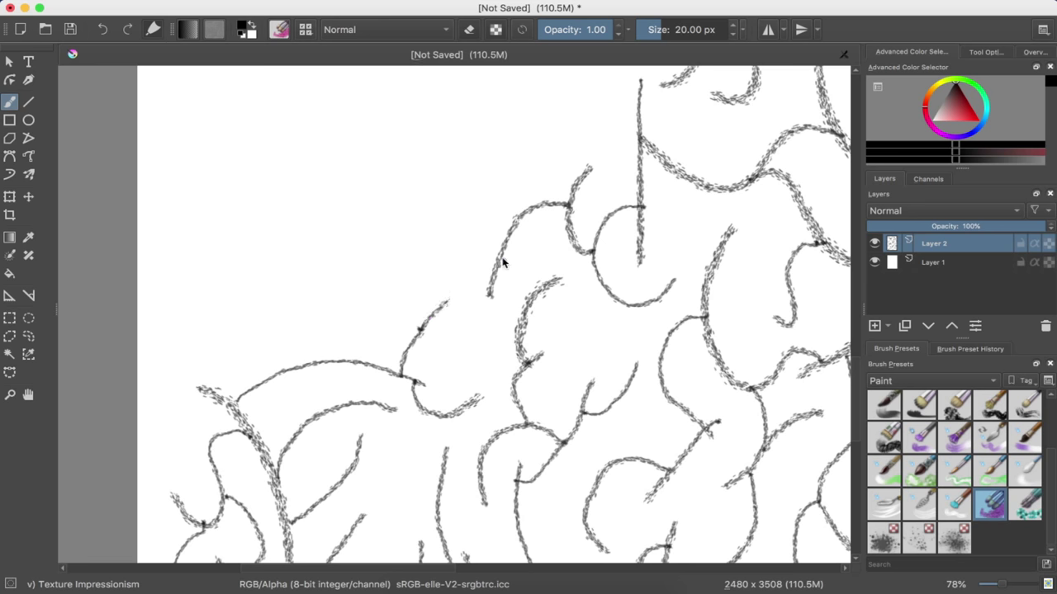
Add upward strokes toward the vertical line, two arching strokes and a branch arcing left
drag(493, 252, 486, 173)
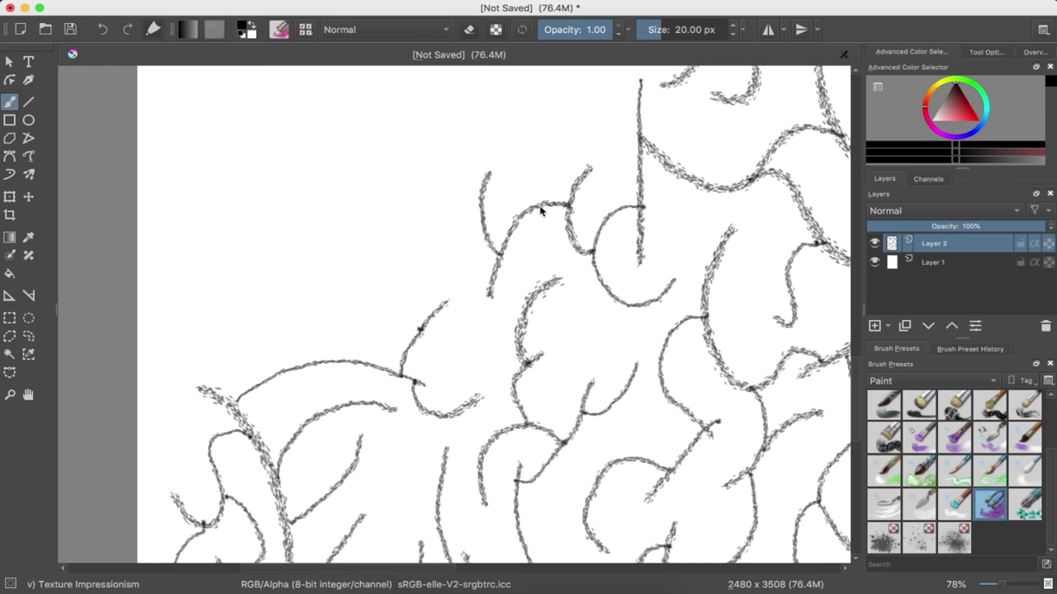
drag(537, 202, 589, 128)
mouse_move(636, 130)
mouse_down()
mouse_move(567, 99)
mouse_move(543, 132)
mouse_up()
mouse_move(542, 175)
mouse_down()
mouse_move(503, 124)
mouse_move(457, 157)
mouse_move(455, 208)
mouse_move(426, 185)
mouse_move(425, 138)
mouse_up()
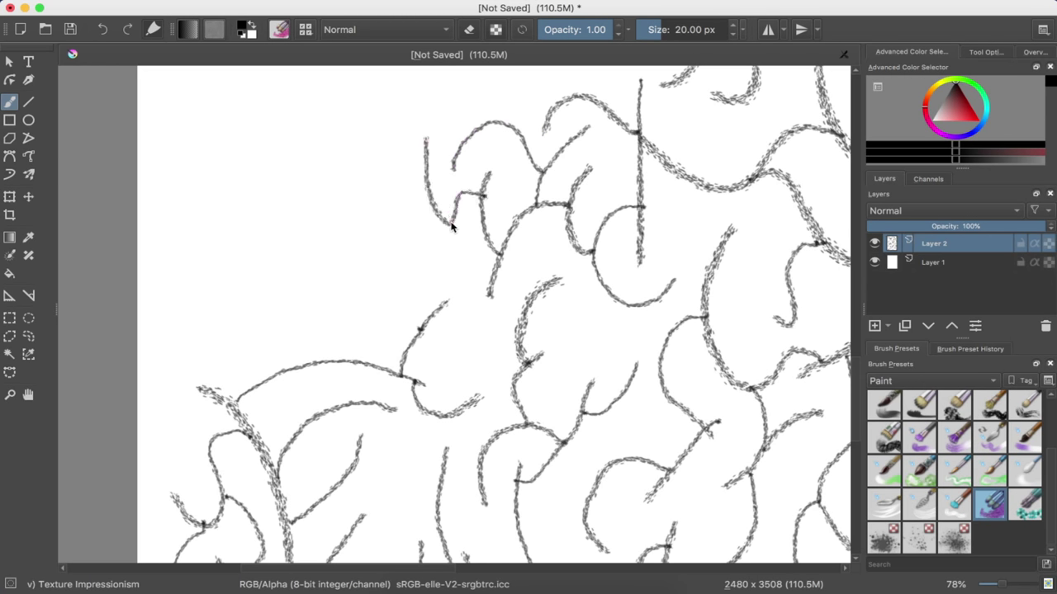
drag(437, 231, 450, 287)
mouse_move(431, 250)
mouse_down()
mouse_move(366, 311)
mouse_move(367, 350)
mouse_move(338, 259)
mouse_move(342, 226)
mouse_up()
Paint tall upward branches climbing into the empty top-left region
mouse_move(398, 261)
mouse_down()
mouse_move(392, 198)
mouse_move(402, 150)
mouse_up()
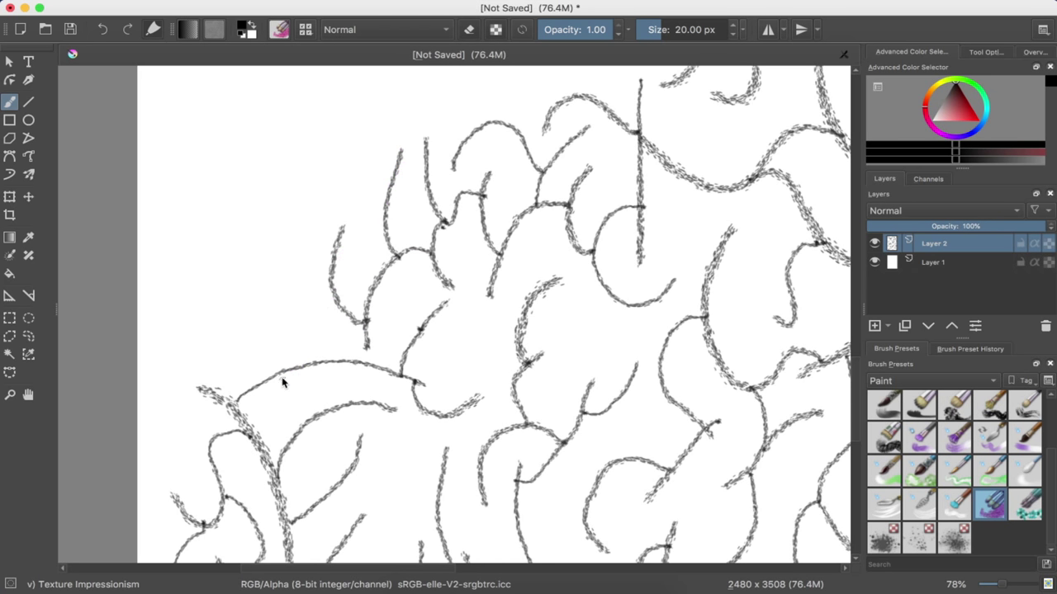
mouse_move(277, 376)
mouse_down()
mouse_move(289, 299)
mouse_move(275, 262)
mouse_move(246, 302)
mouse_move(208, 277)
mouse_up()
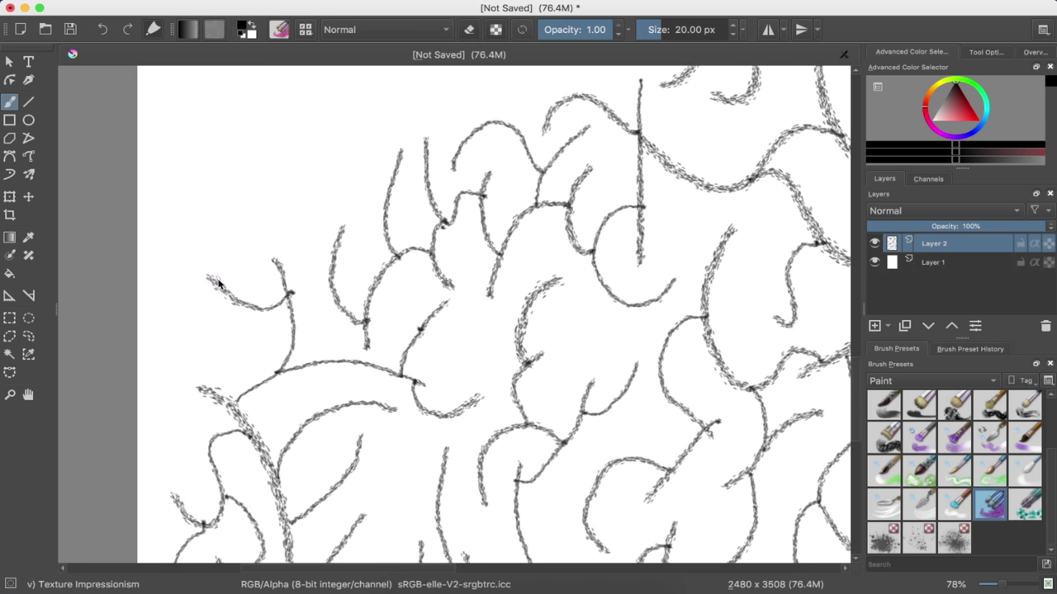
mouse_move(224, 283)
mouse_down()
mouse_move(229, 198)
mouse_move(183, 176)
mouse_up()
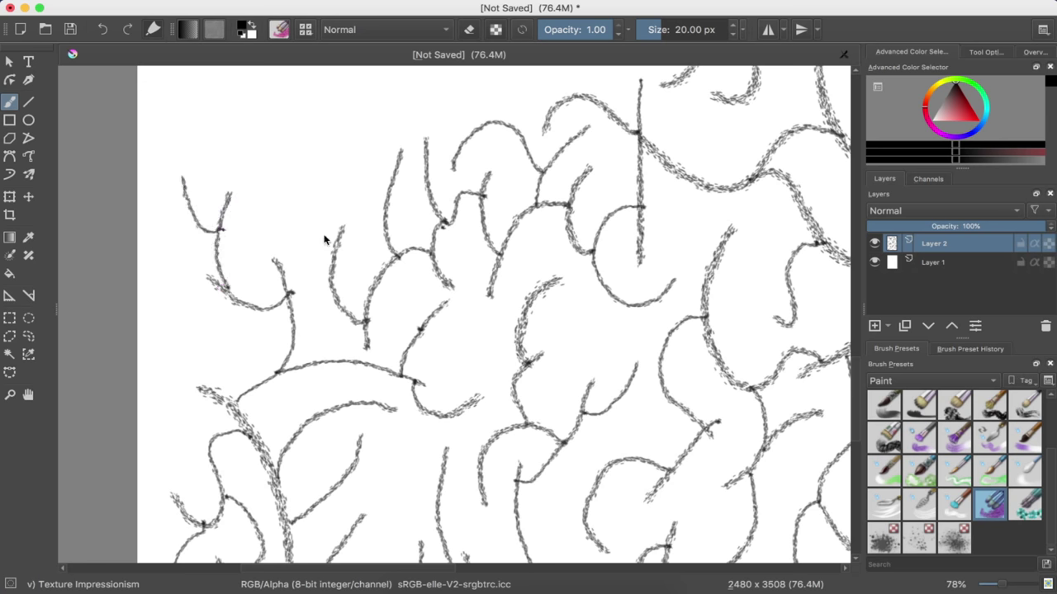
mouse_move(333, 245)
mouse_down()
mouse_move(308, 159)
mouse_move(211, 134)
mouse_move(331, 95)
mouse_up()
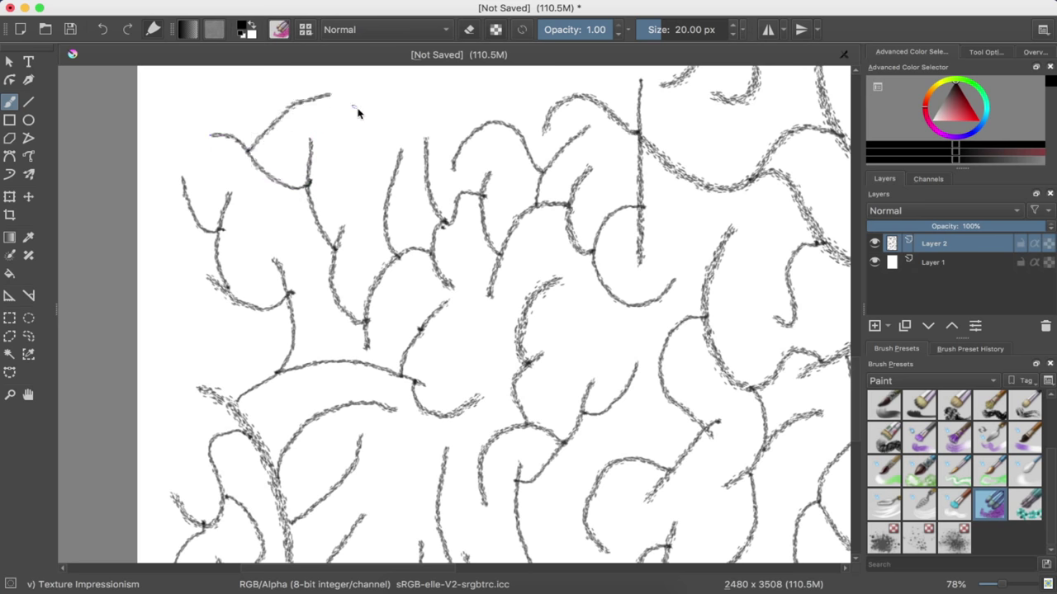
mouse_move(387, 183)
mouse_down()
mouse_move(355, 110)
mouse_move(412, 92)
mouse_up()
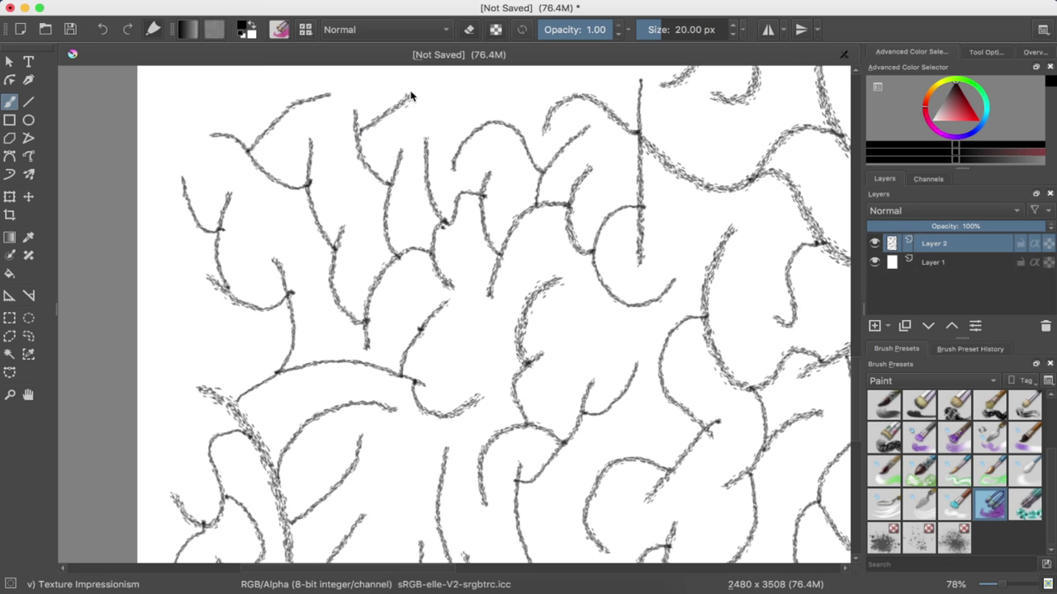
scroll(469, 185, up, 2)
Arc strokes off the existing line rising up-left into the gap, plus a dipping stroke
scroll(466, 189, up, 5)
scroll(463, 191, up, 2)
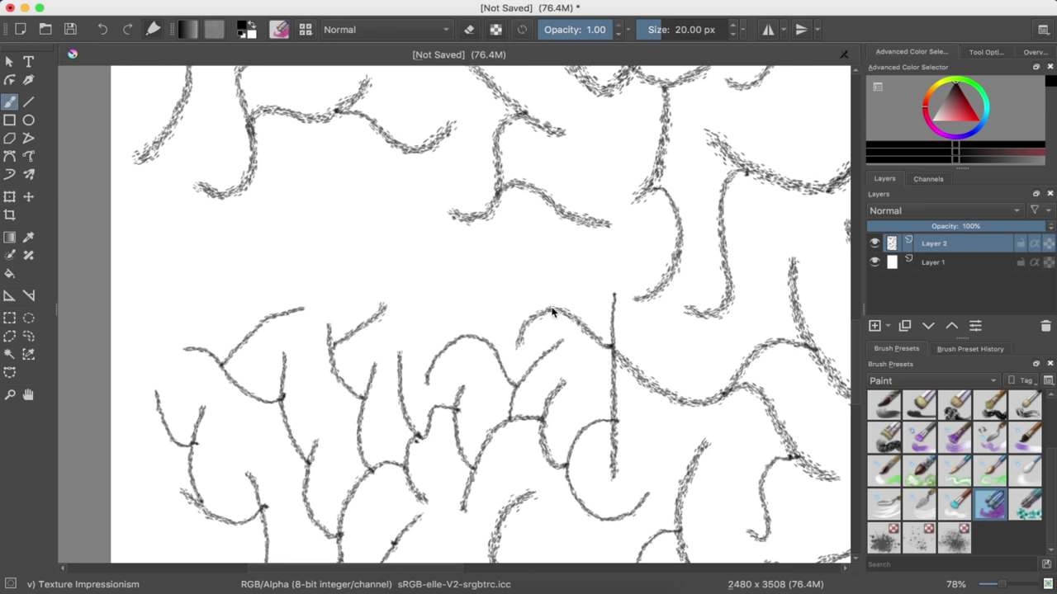
mouse_move(548, 301)
mouse_down()
mouse_move(502, 267)
mouse_move(474, 274)
mouse_up()
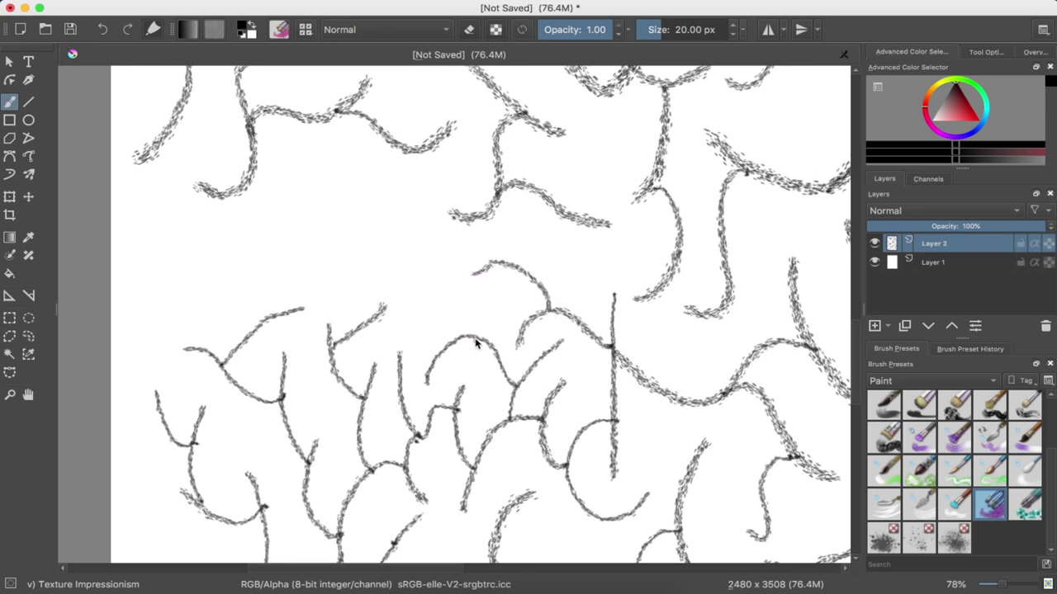
drag(474, 338, 430, 218)
mouse_move(438, 268)
mouse_down()
mouse_move(385, 190)
mouse_move(332, 153)
mouse_up()
mouse_move(378, 183)
mouse_down()
mouse_move(330, 186)
mouse_move(286, 147)
mouse_up()
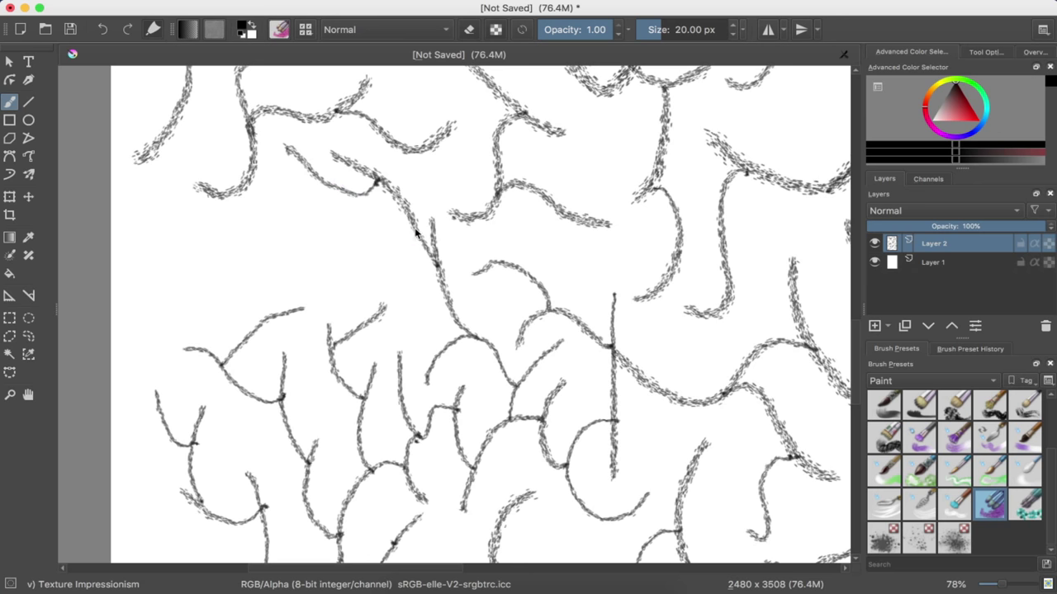
Add branches curving down-left along the left side and a long vertical stroke near the edge
mouse_move(417, 229)
mouse_down()
mouse_move(385, 239)
mouse_move(360, 299)
mouse_move(295, 206)
mouse_up()
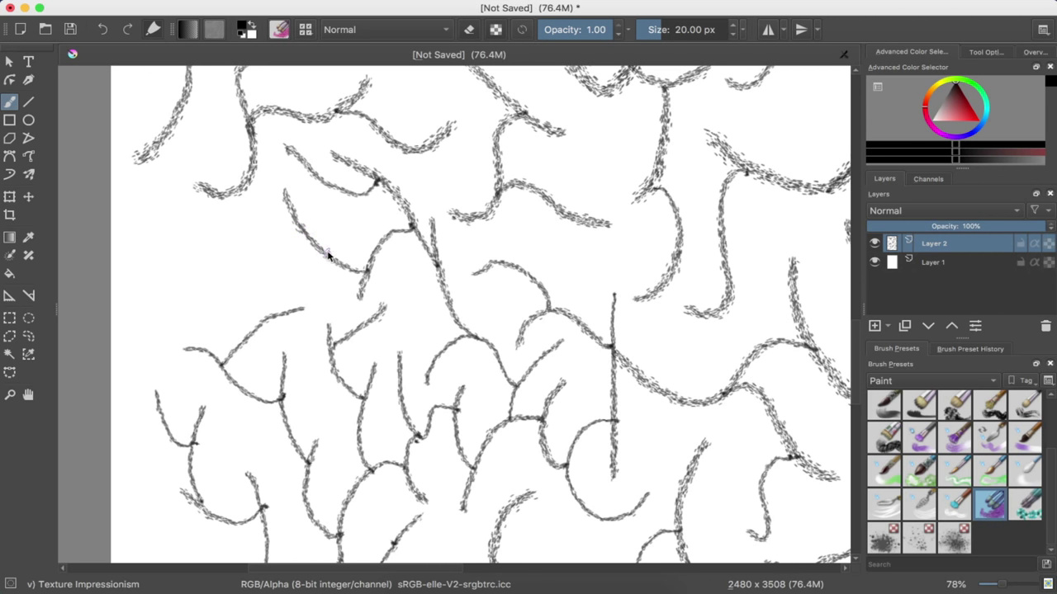
mouse_move(312, 246)
mouse_down()
mouse_move(259, 256)
mouse_move(231, 329)
mouse_up()
drag(232, 279, 173, 196)
mouse_move(191, 236)
mouse_down()
mouse_move(151, 330)
mouse_move(177, 394)
mouse_up()
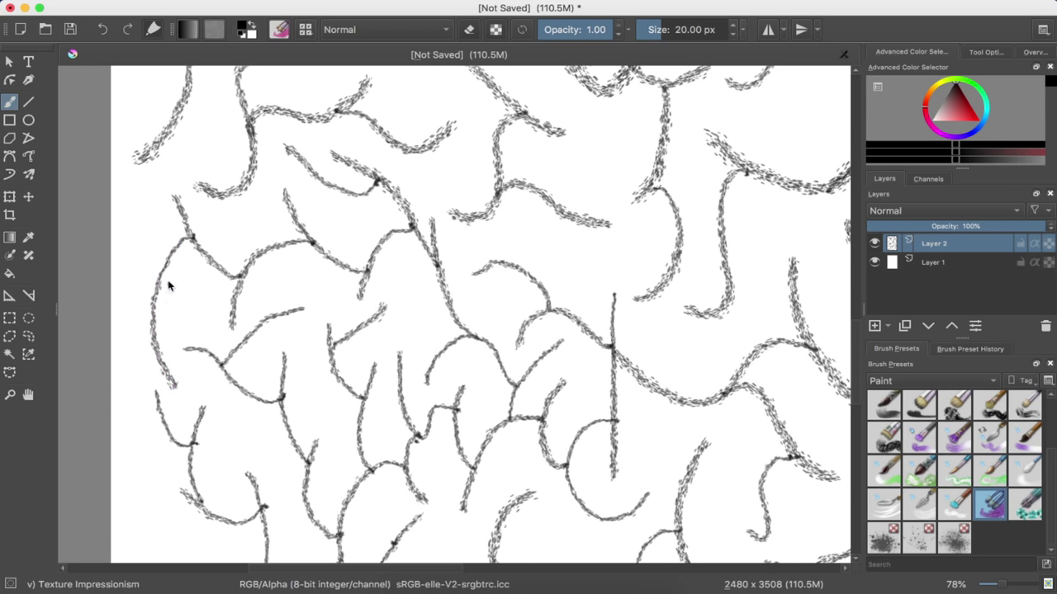
drag(168, 278, 201, 331)
drag(130, 129, 140, 281)
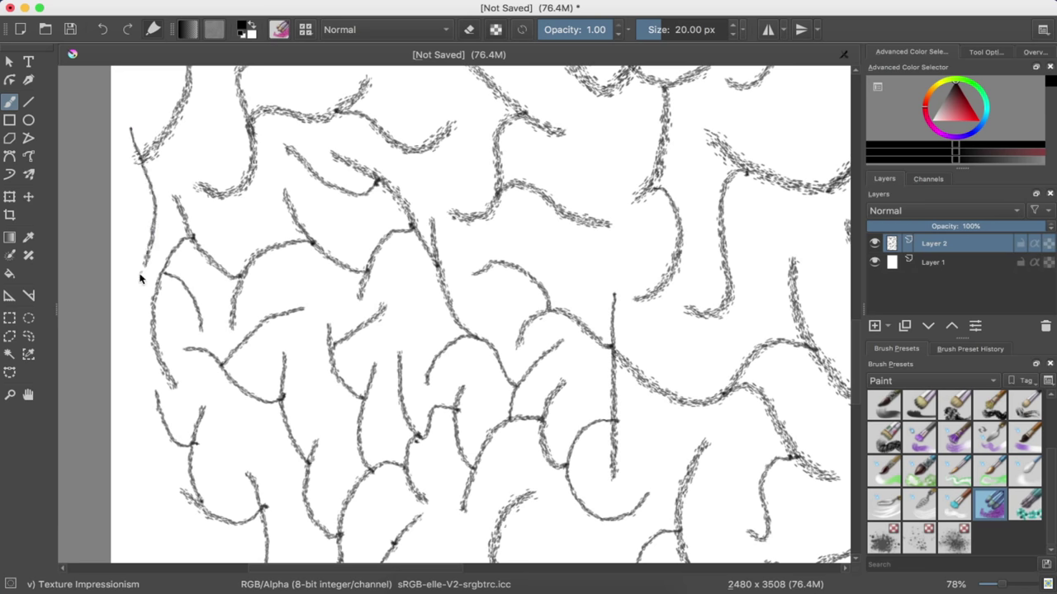
Paint a curving branch stroke descending through the left part of the pattern
scroll(283, 388, down, 1)
scroll(272, 380, down, 2)
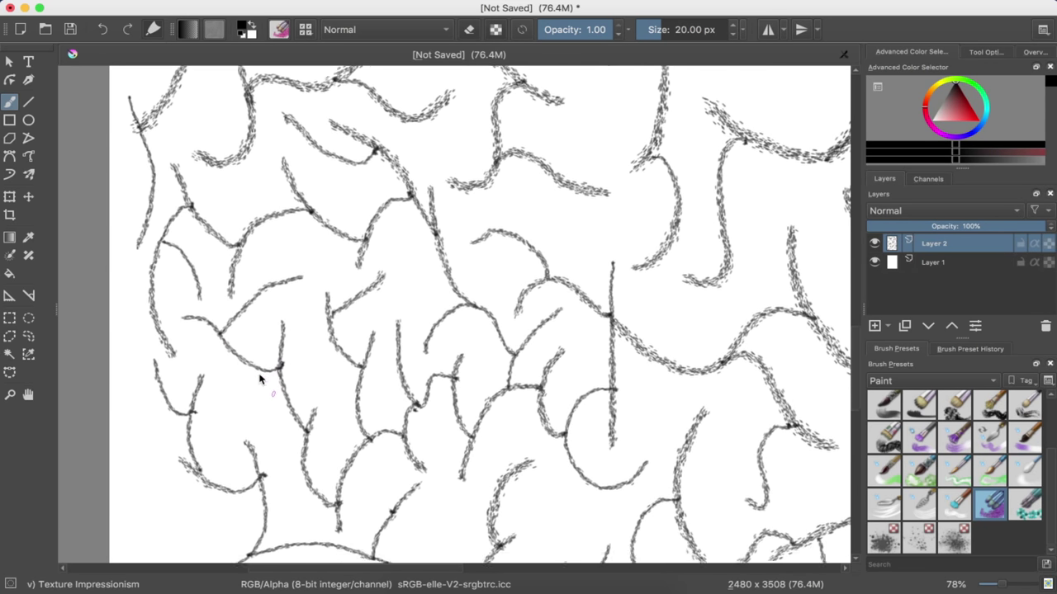
scroll(263, 368, down, 2)
scroll(267, 351, down, 2)
scroll(266, 348, down, 3)
scroll(260, 353, down, 3)
scroll(254, 359, down, 3)
scroll(248, 365, down, 3)
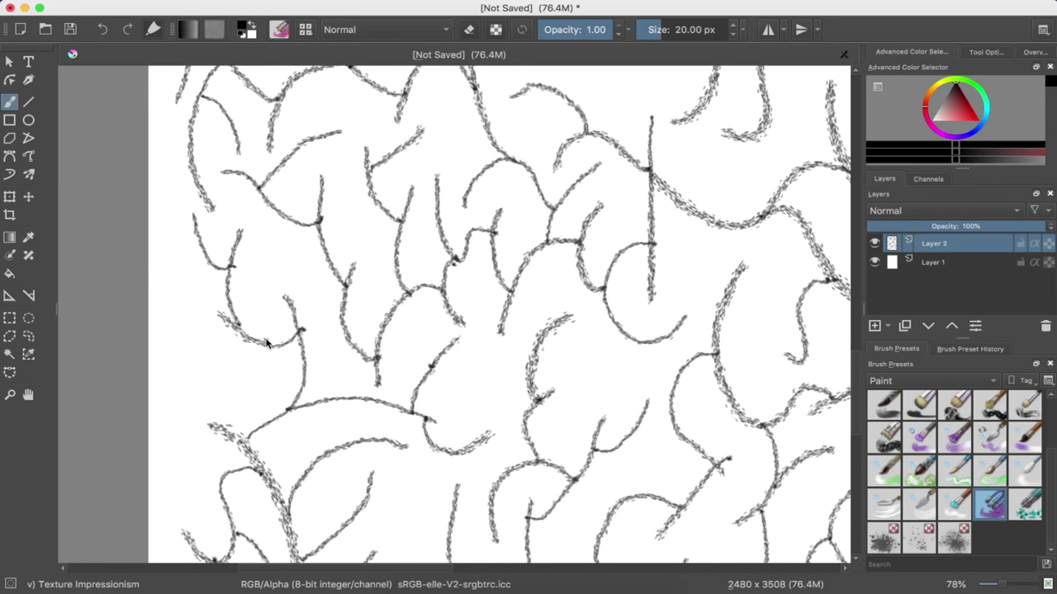
mouse_move(264, 345)
mouse_down()
mouse_move(212, 360)
mouse_move(175, 310)
mouse_move(192, 391)
mouse_move(210, 389)
mouse_move(176, 436)
mouse_move(203, 460)
mouse_up()
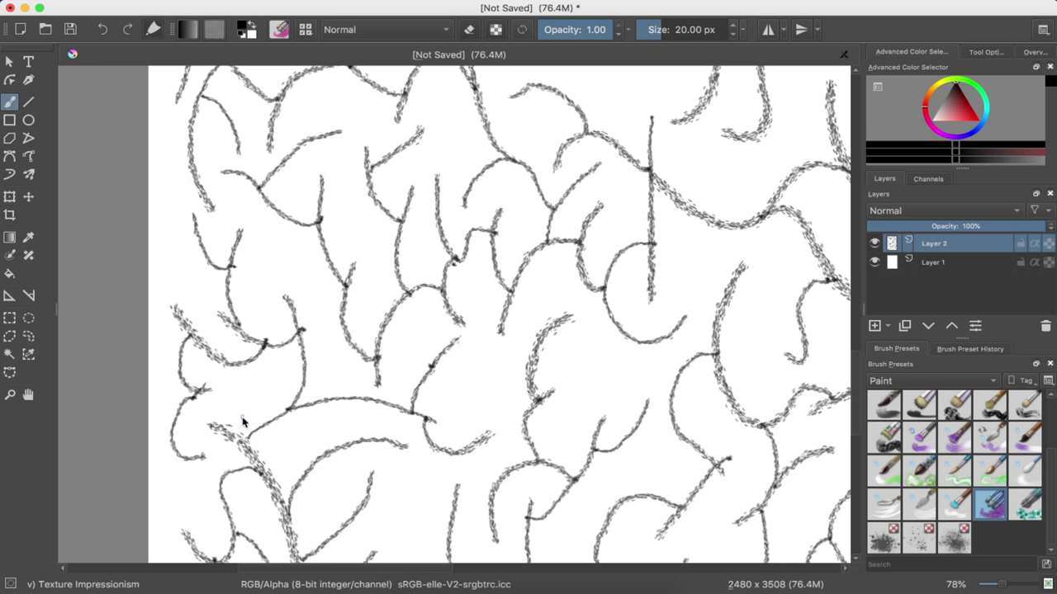
Undo that bad stroke and redraw a shorter vertical curve in the same spot
key(ctrl+z)
mouse_move(192, 394)
mouse_down()
mouse_move(174, 401)
mouse_move(174, 436)
mouse_move(193, 443)
mouse_up()
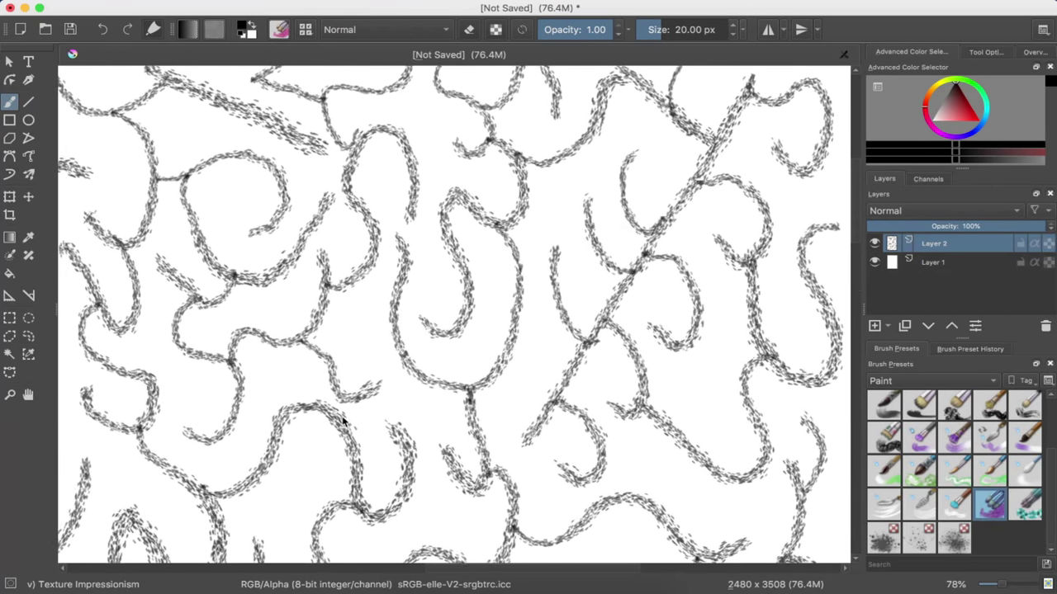
scroll(344, 421, down, 5)
Zoom out to about 21% so the entire portrait page and doodle are visible
scroll(344, 421, down, 1)
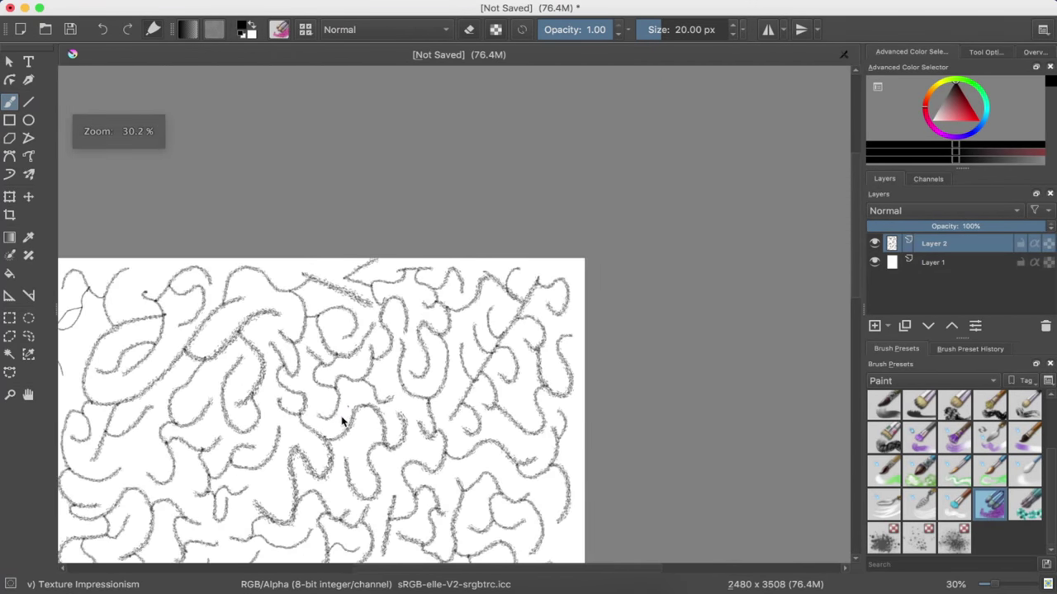
scroll(344, 421, down, 2)
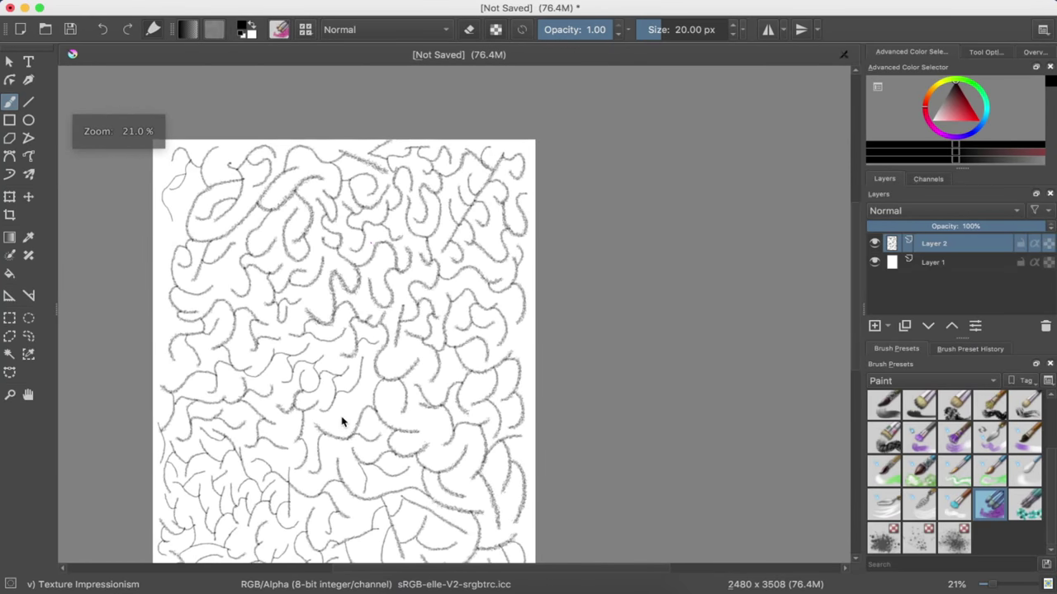
scroll(342, 419, down, 1)
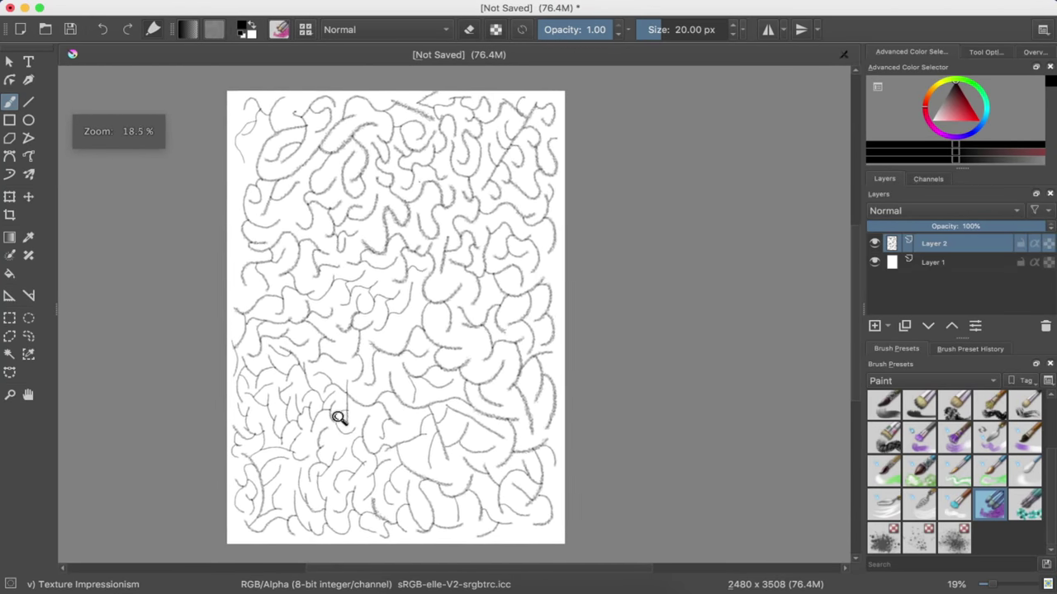
scroll(339, 418, up, 1)
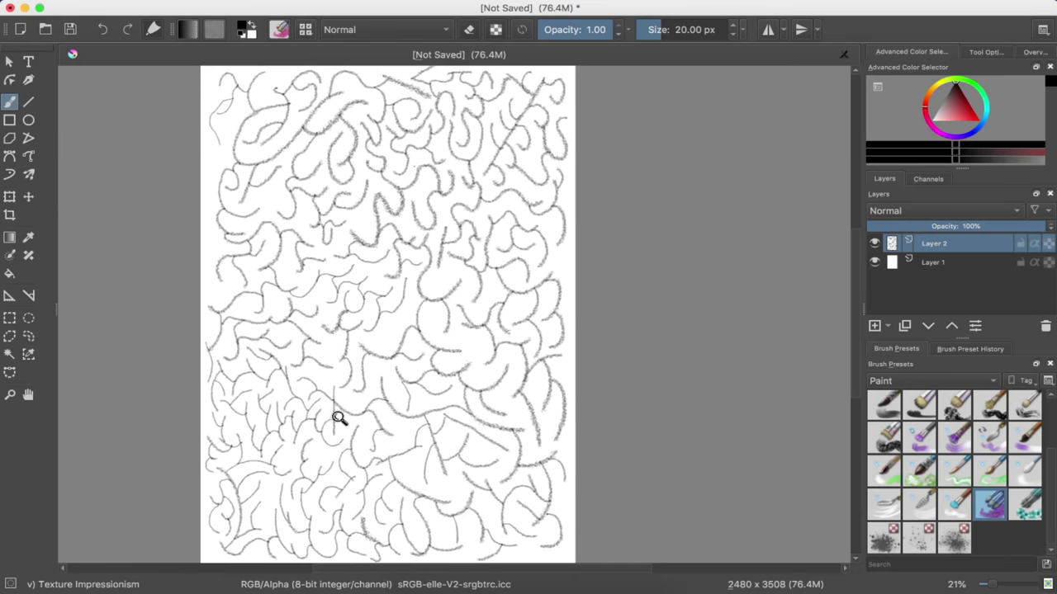